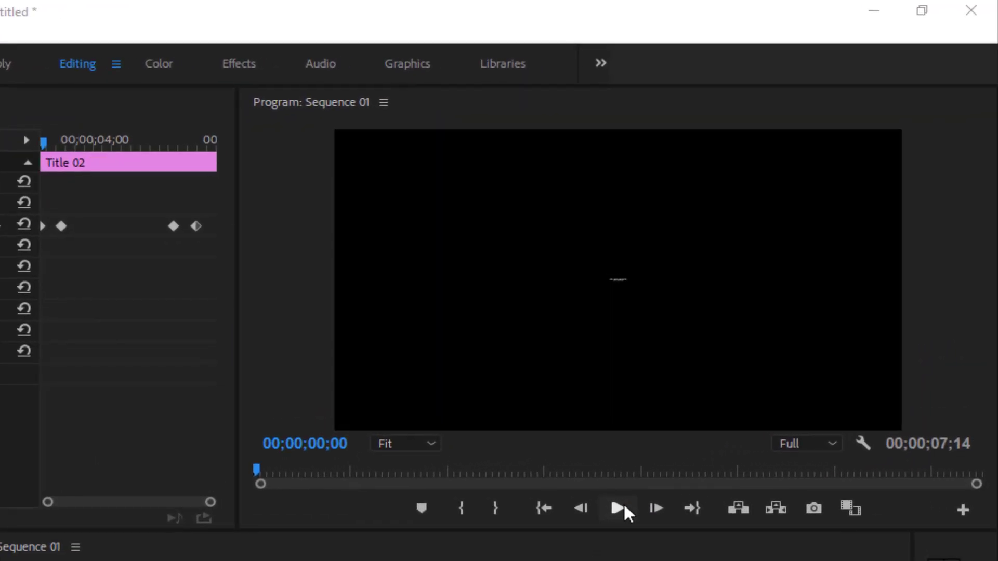
Preview the CREATED BY intro in the Program monitor, stopping it and replaying it from the start
click(623, 502)
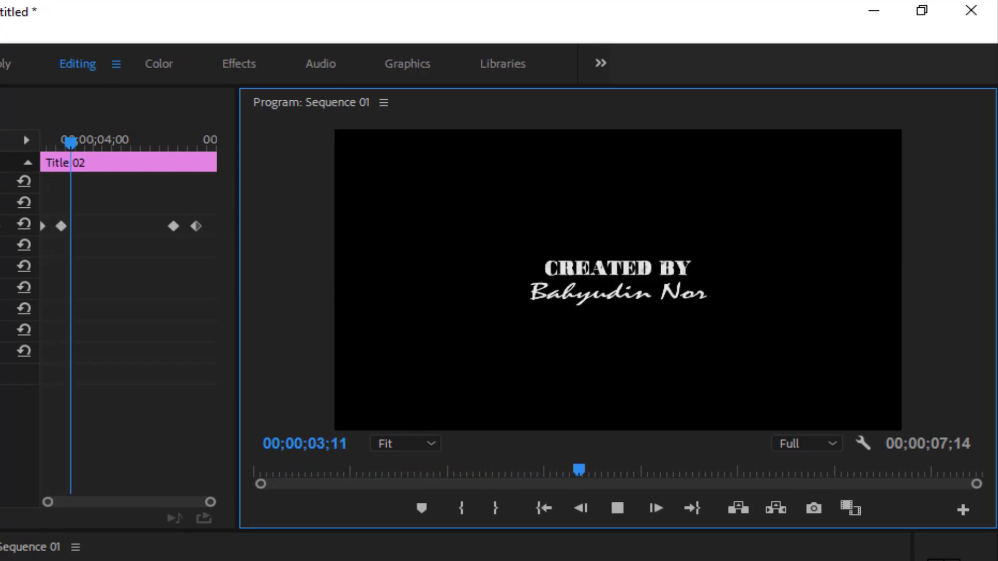
click(618, 506)
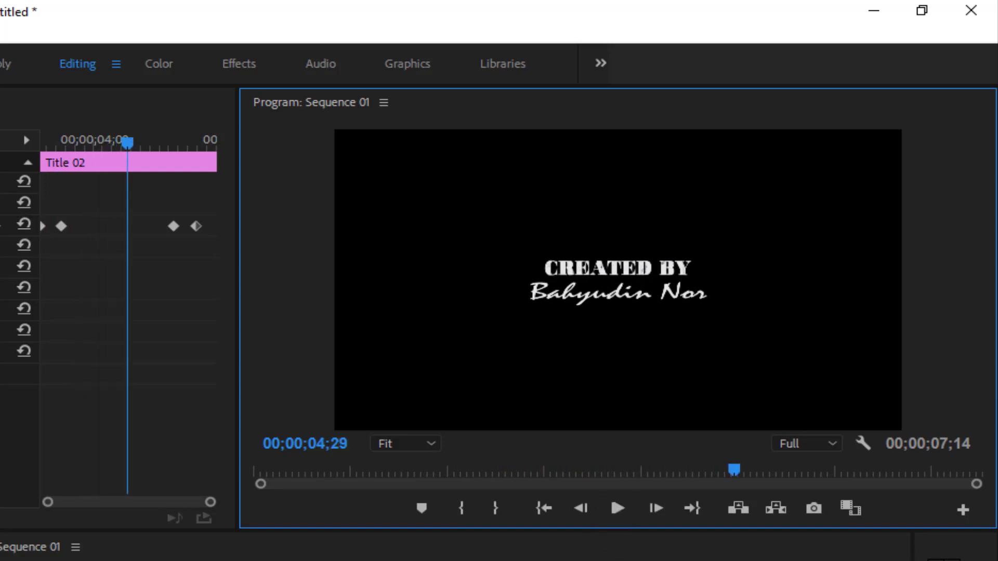
key(Home)
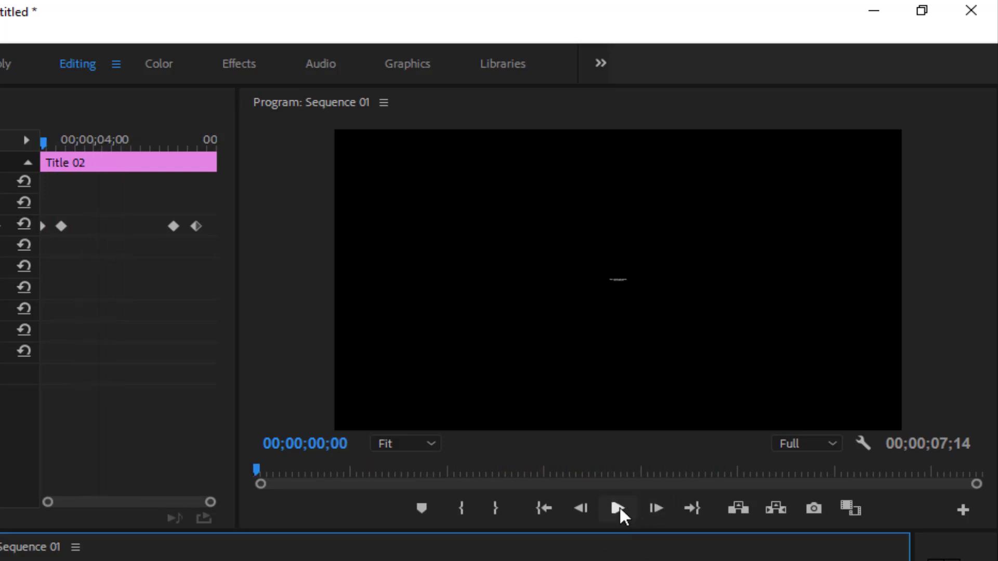
click(617, 508)
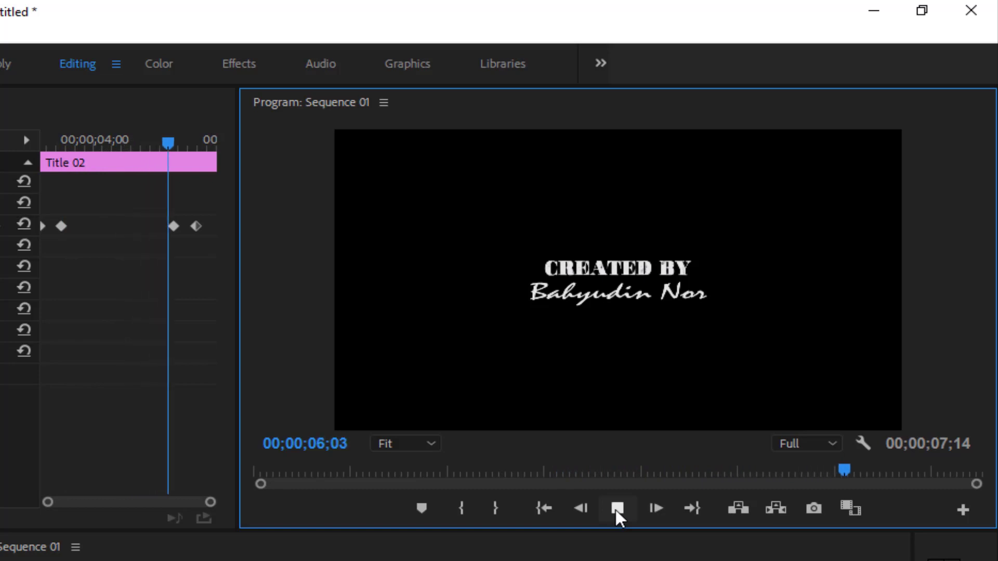
click(616, 509)
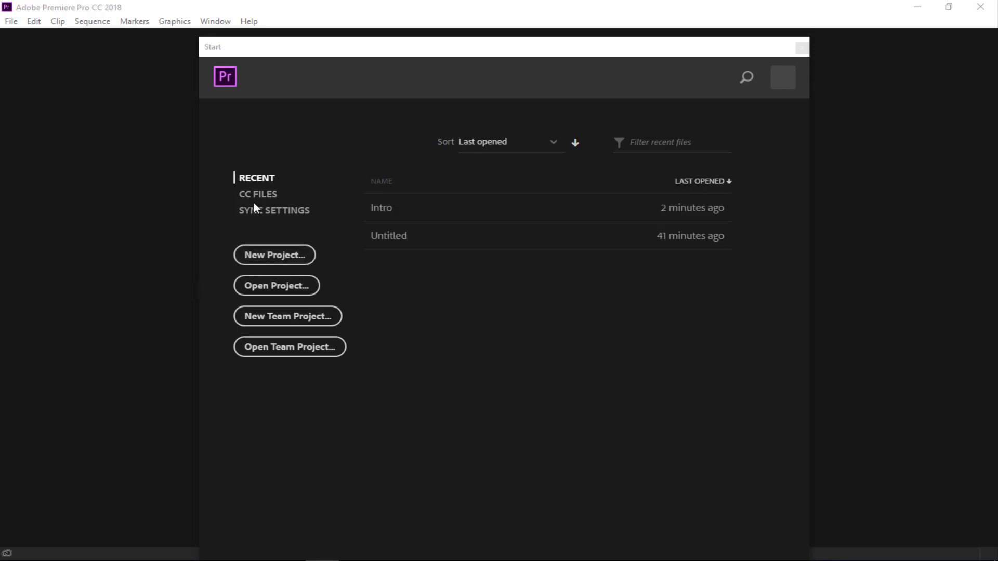
Create the 'Intro Video' project with Timecode video display, Audio Samples audio display and HDV capture
click(262, 255)
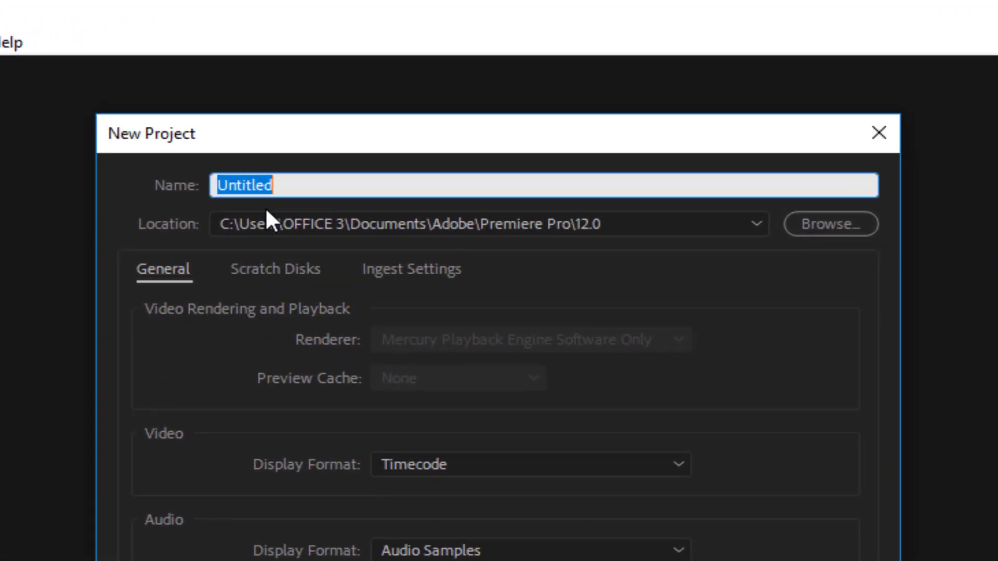
text(Intr)
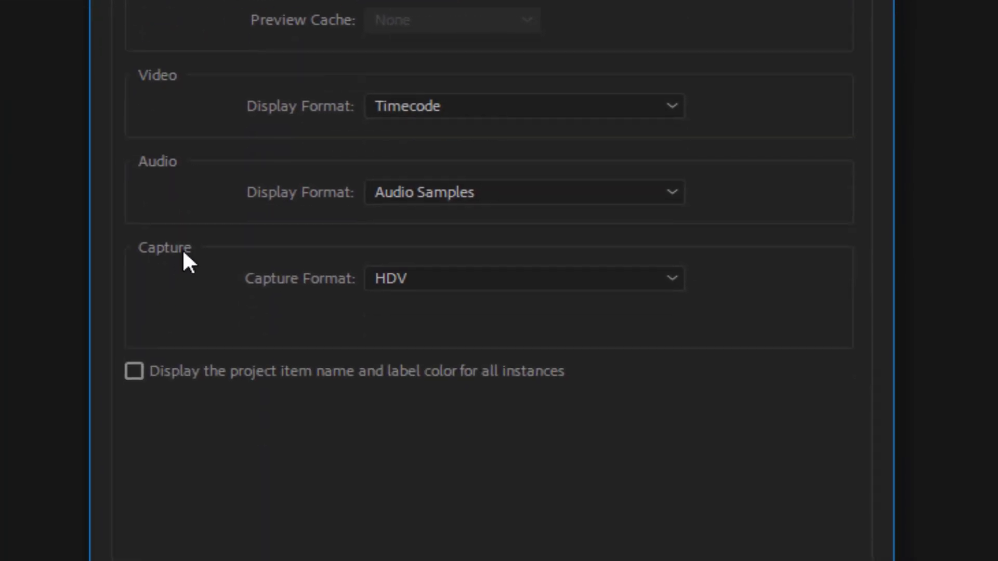
click(431, 199)
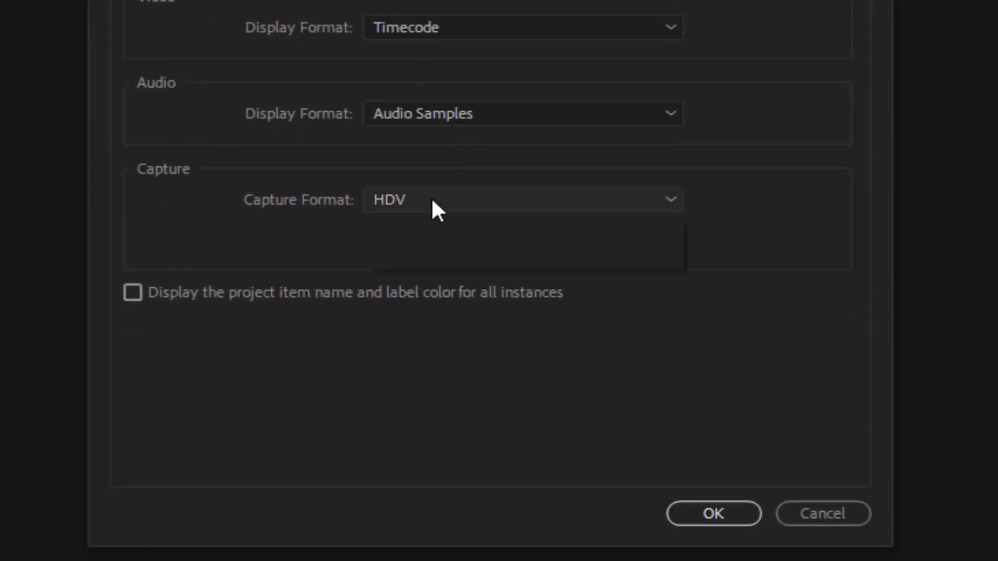
click(439, 254)
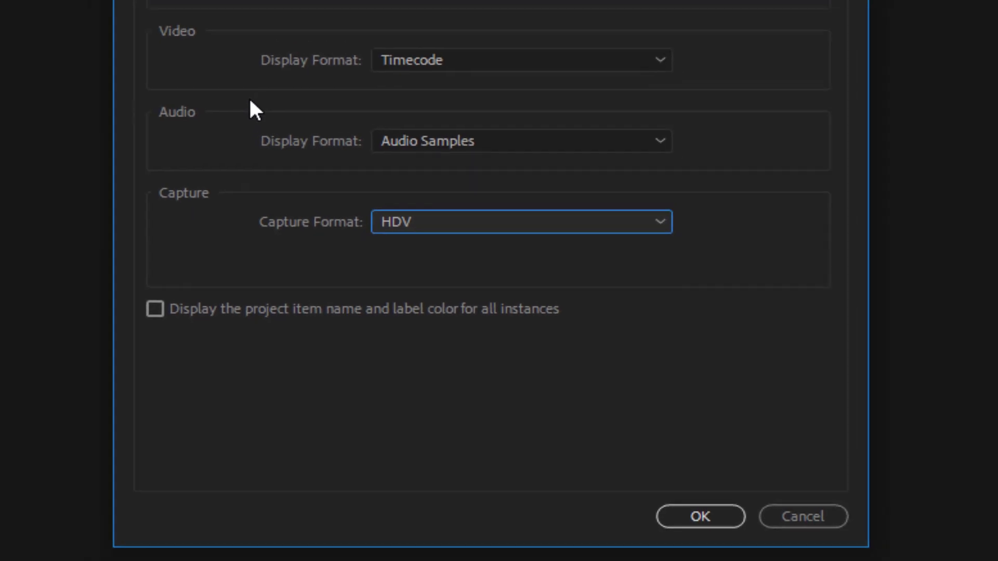
click(438, 138)
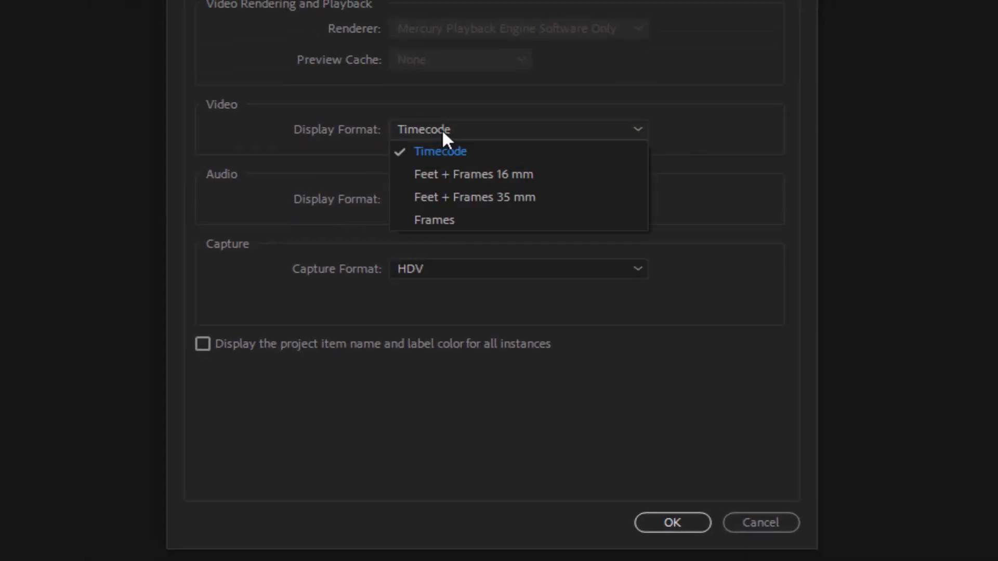
click(488, 154)
click(449, 202)
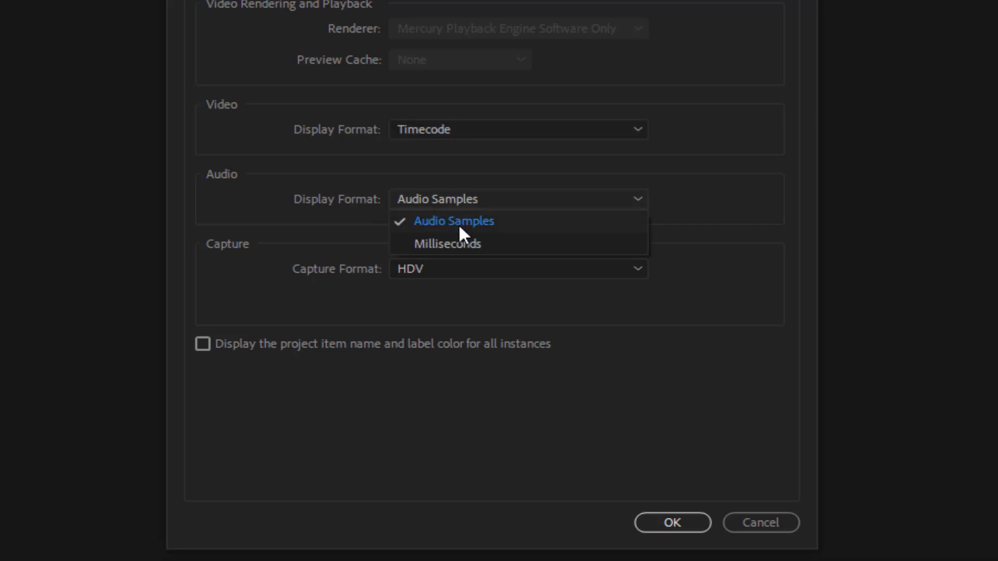
click(490, 227)
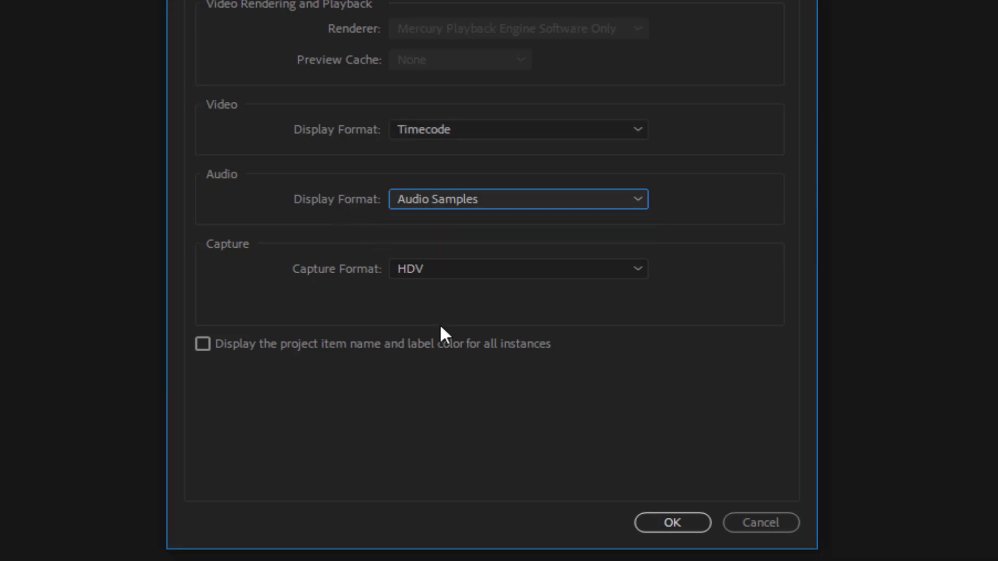
click(686, 522)
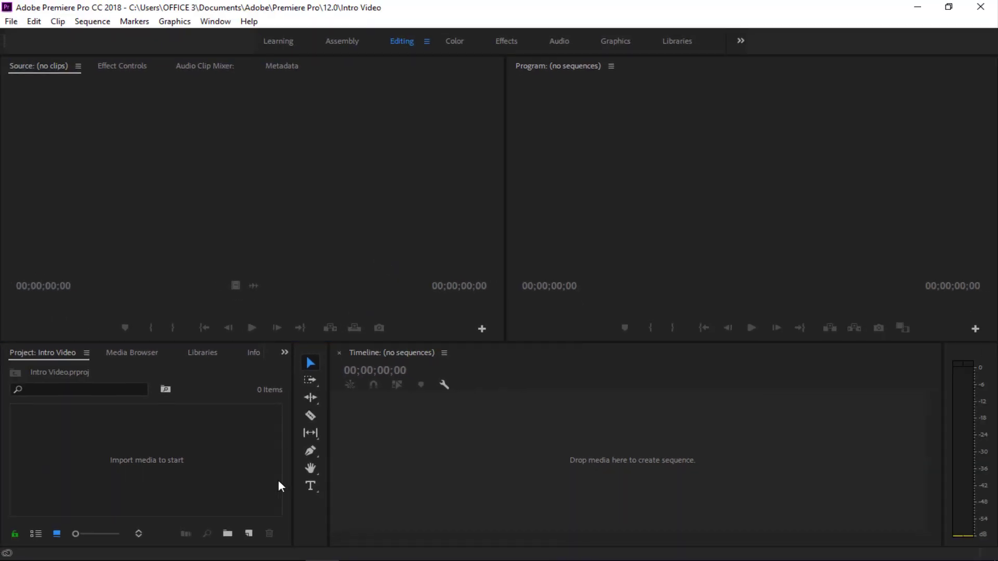
Open the New Sequence dialog via File > New > Sequence
click(278, 479)
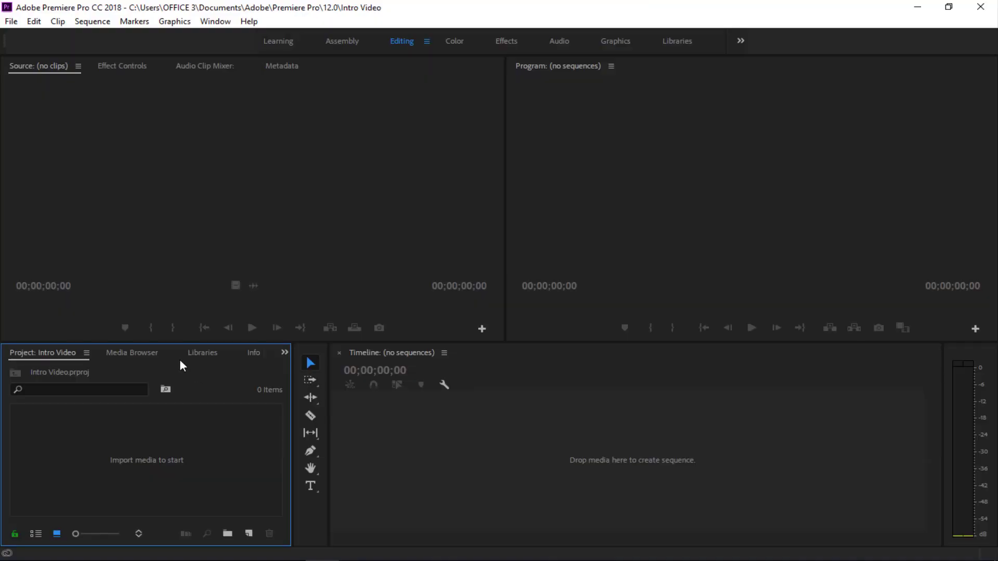
click(12, 23)
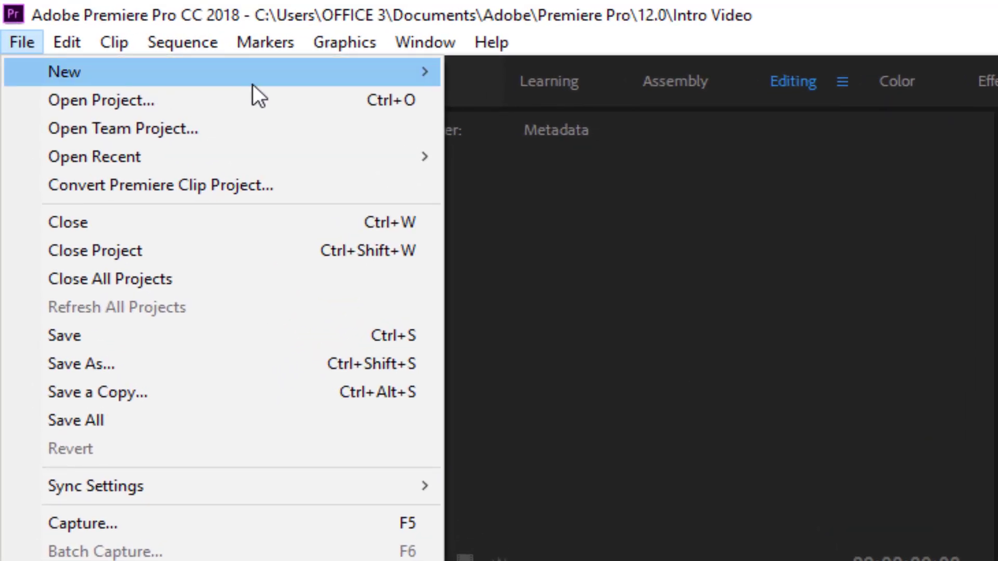
click(221, 47)
click(378, 88)
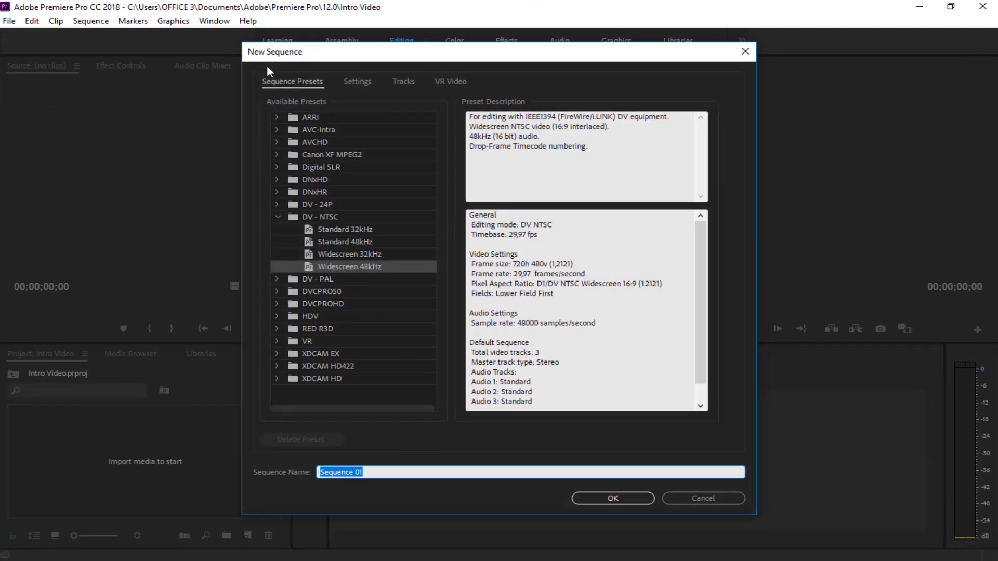
Set the sequence's Editing Mode to Custom with a 30,00 frames/second timebase
click(218, 251)
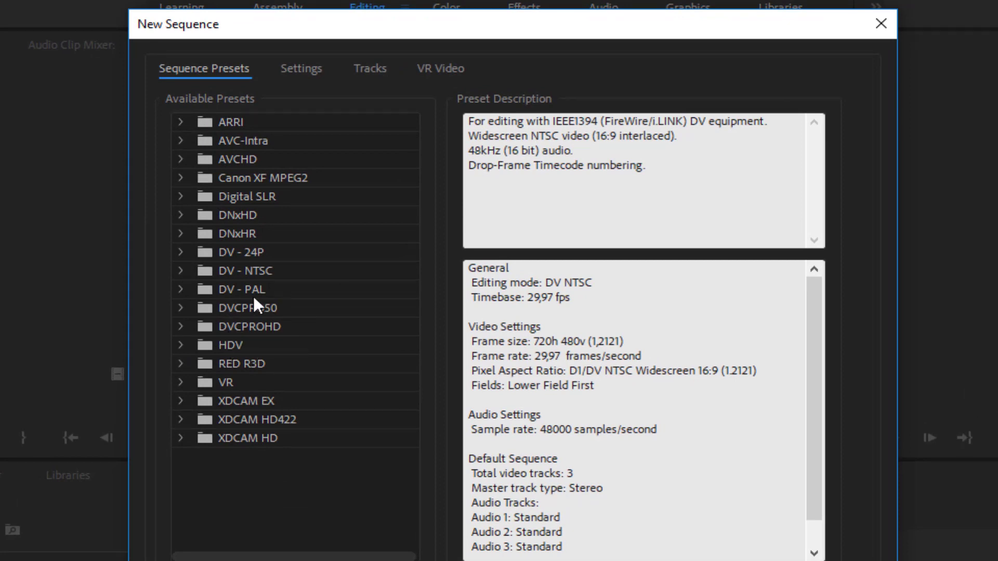
click(181, 271)
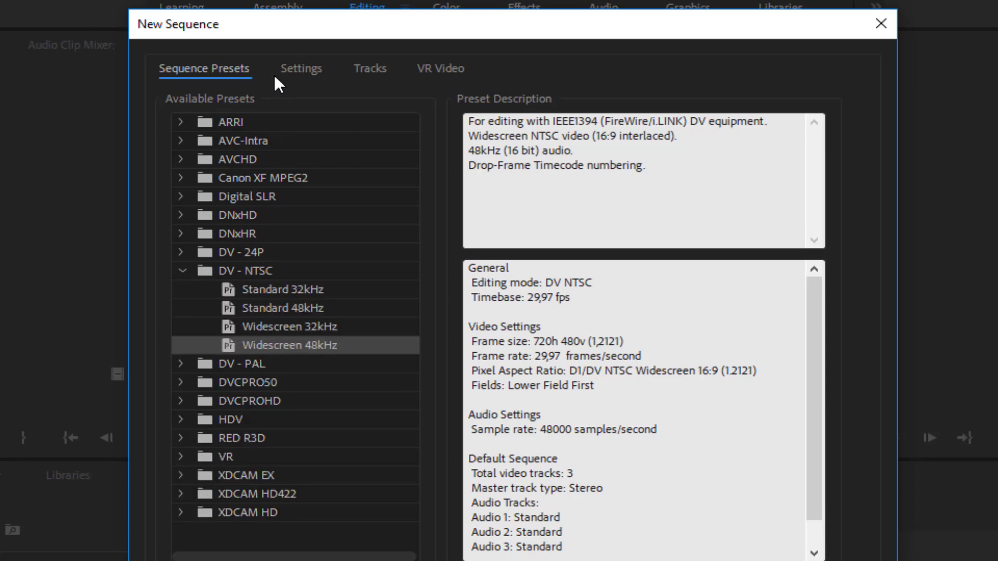
click(306, 78)
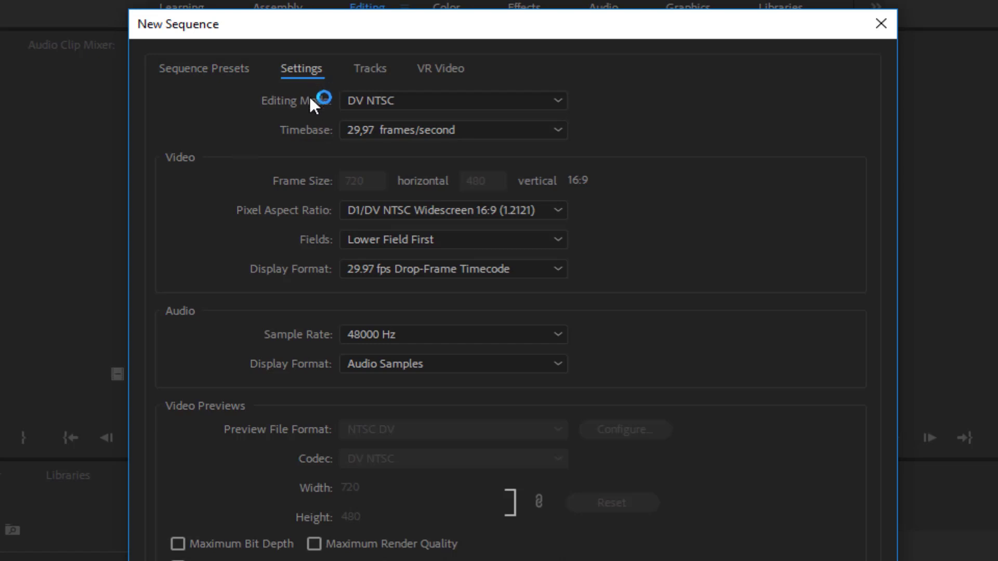
click(429, 103)
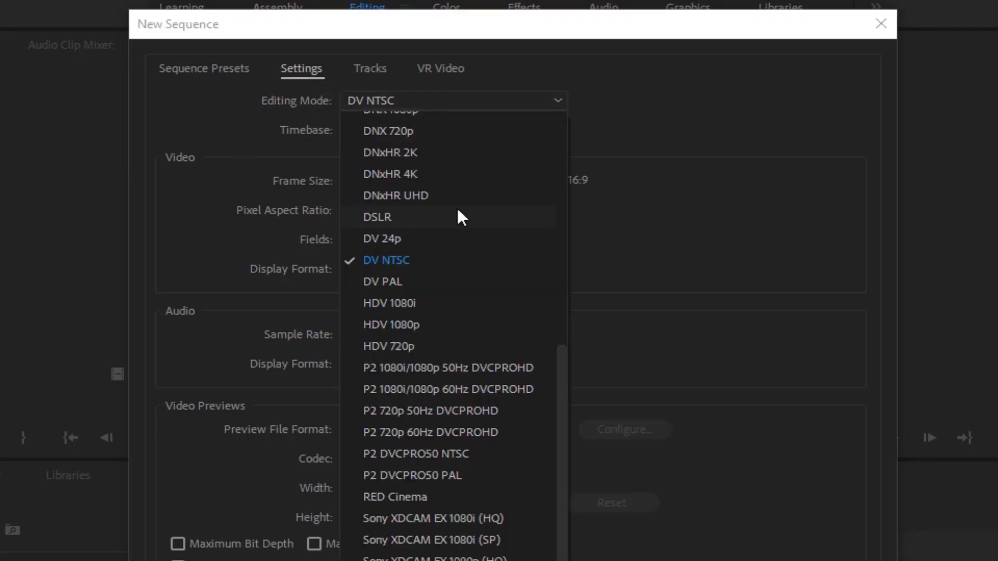
scroll(462, 217, up, 5)
click(565, 136)
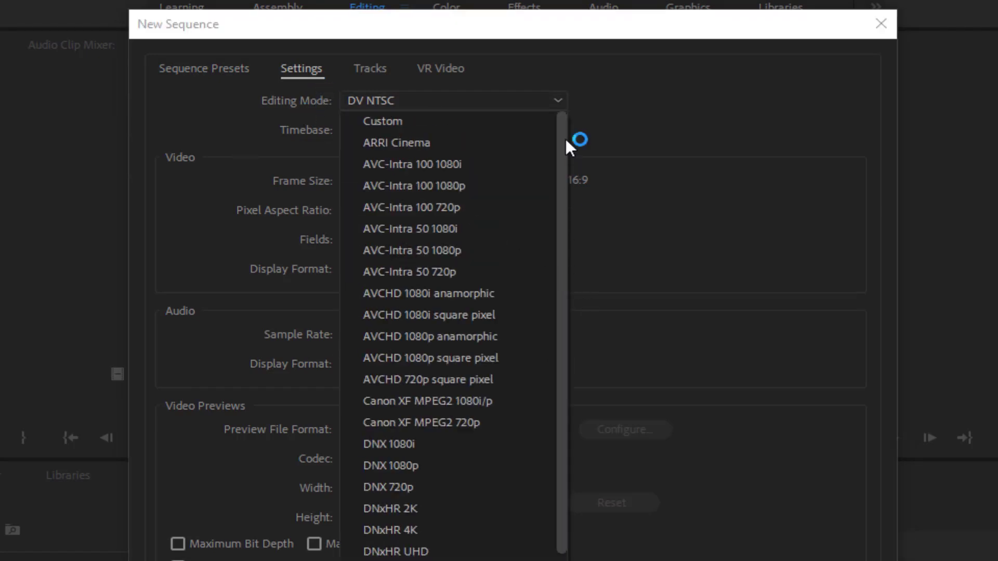
click(384, 128)
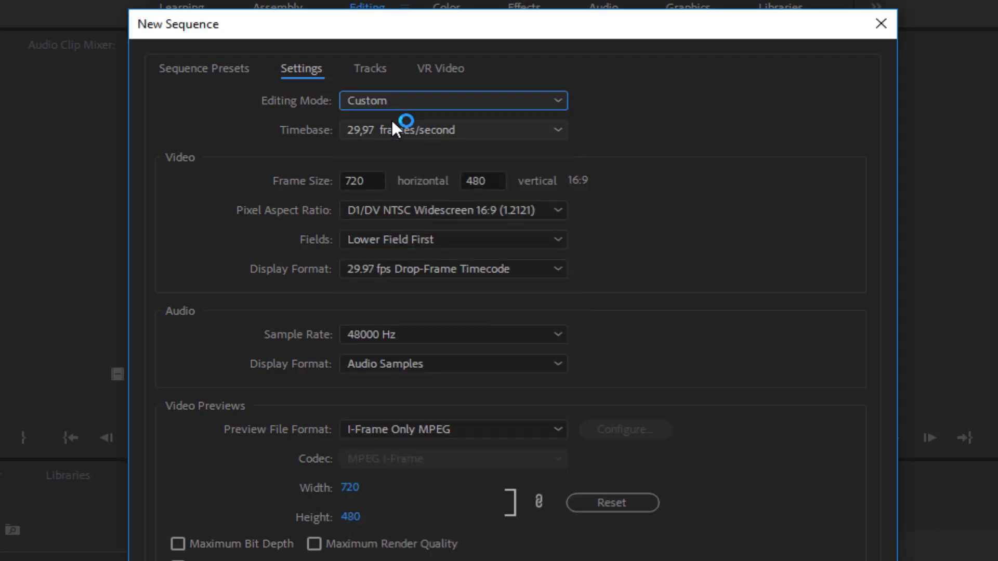
click(419, 131)
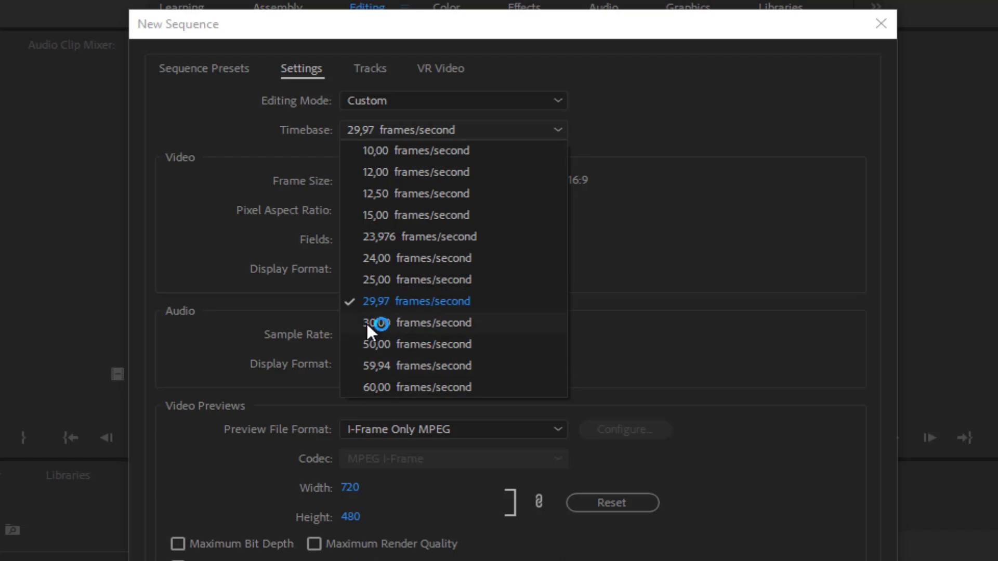
click(398, 324)
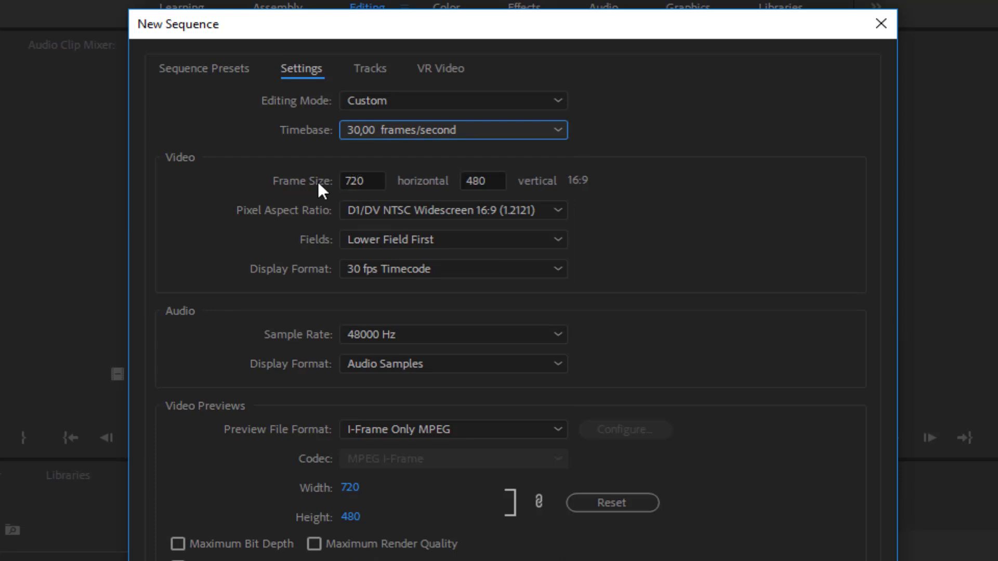
Set the sequence frame size to 1920 × 1080
double_click(350, 178)
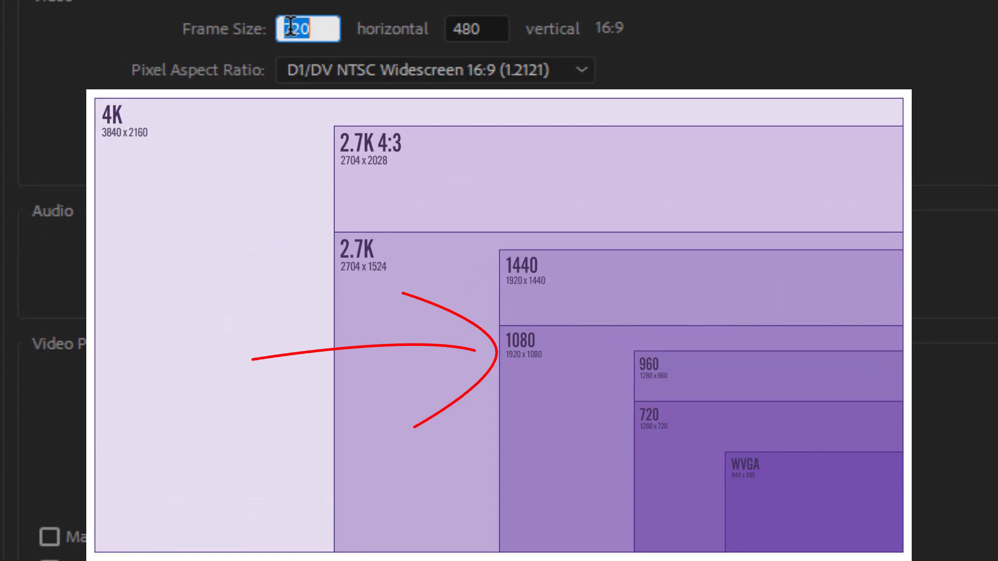
text(192)
text(0)
click(482, 27)
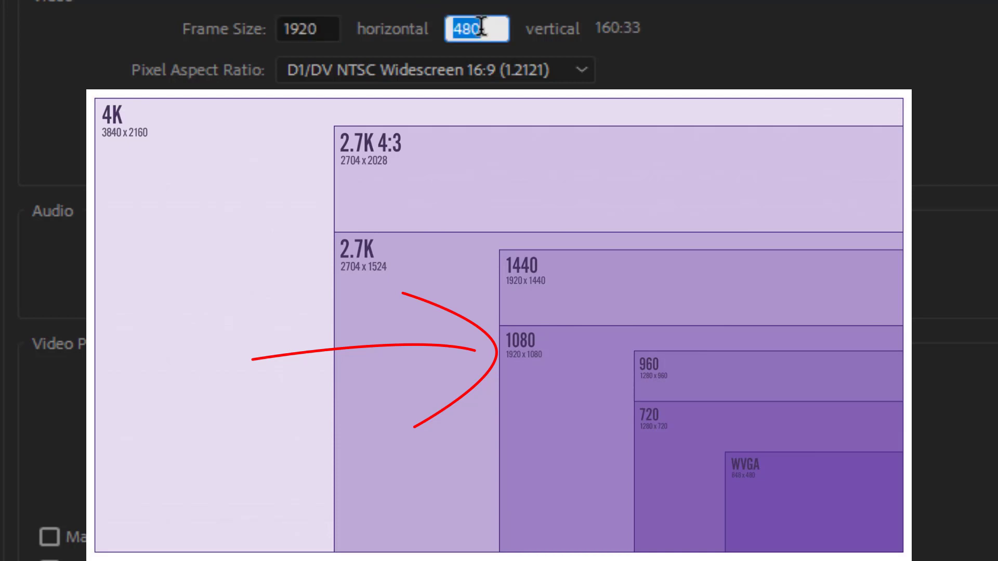
text(1)
text(08)
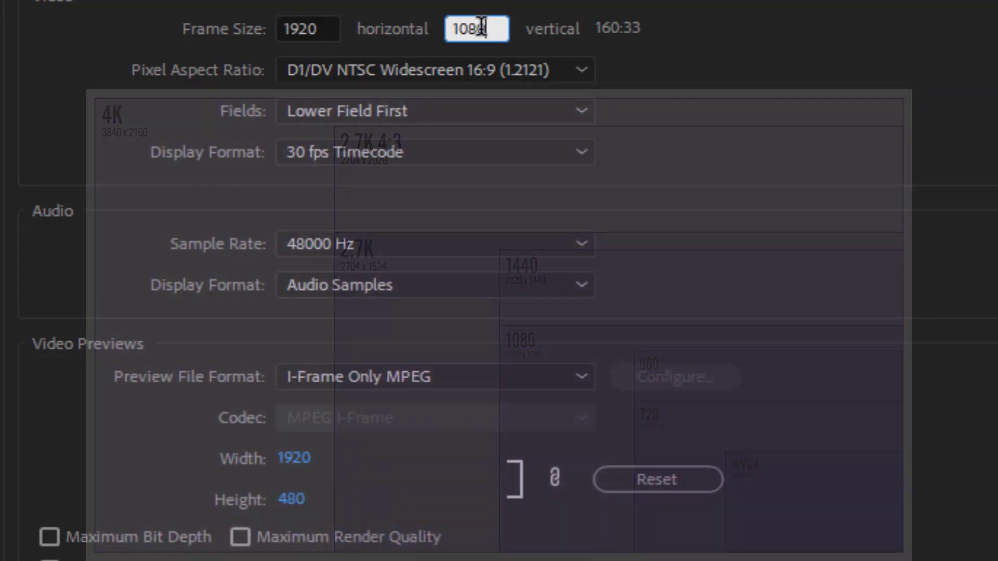
text(0)
click(544, 30)
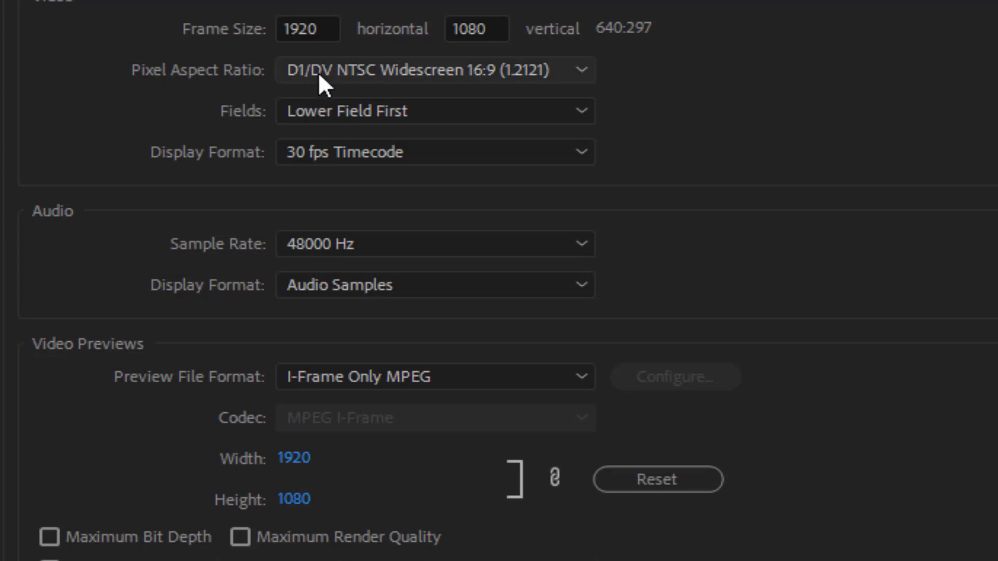
Use Square Pixels and 48000 Hz audio, then create Sequence 01
click(337, 73)
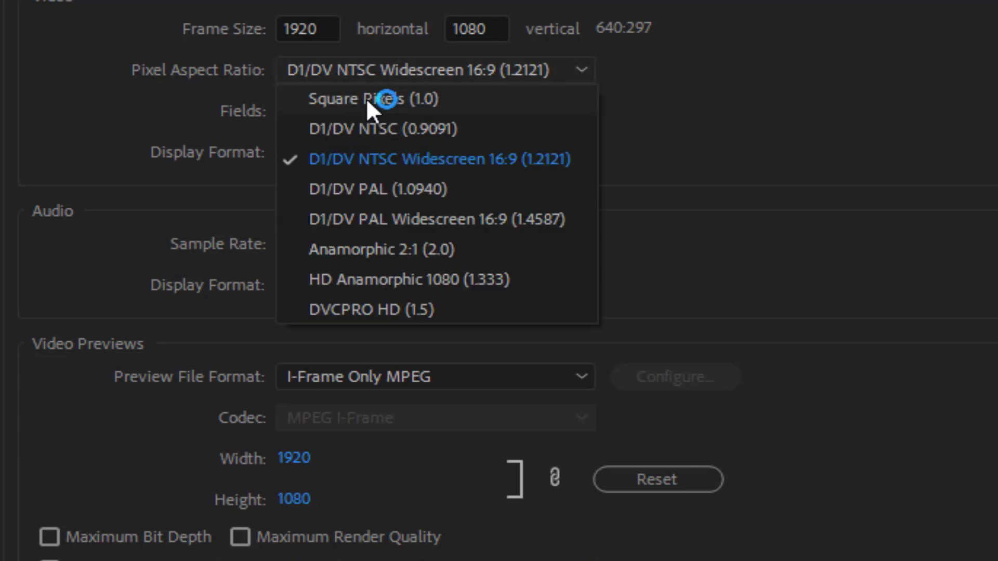
click(447, 101)
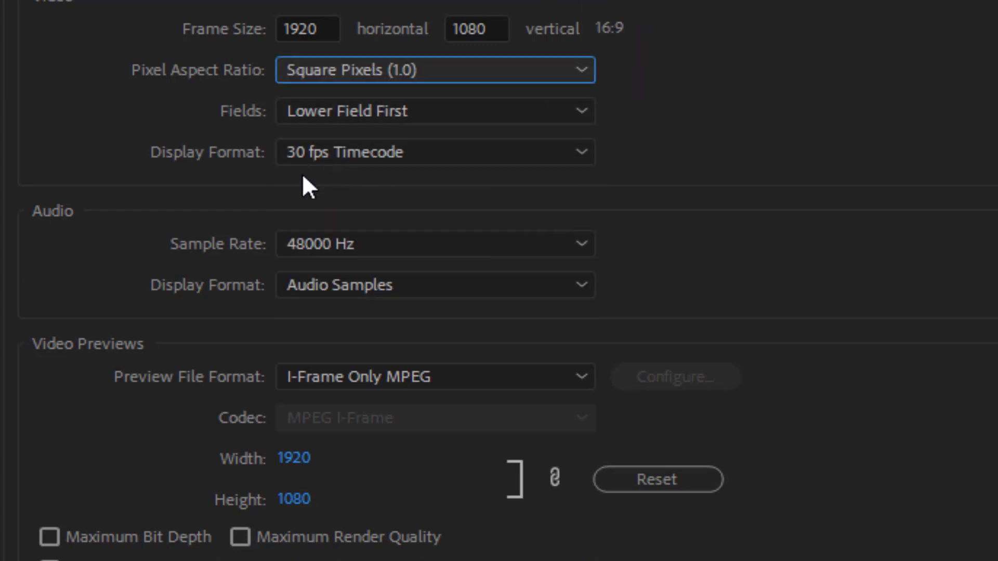
click(372, 159)
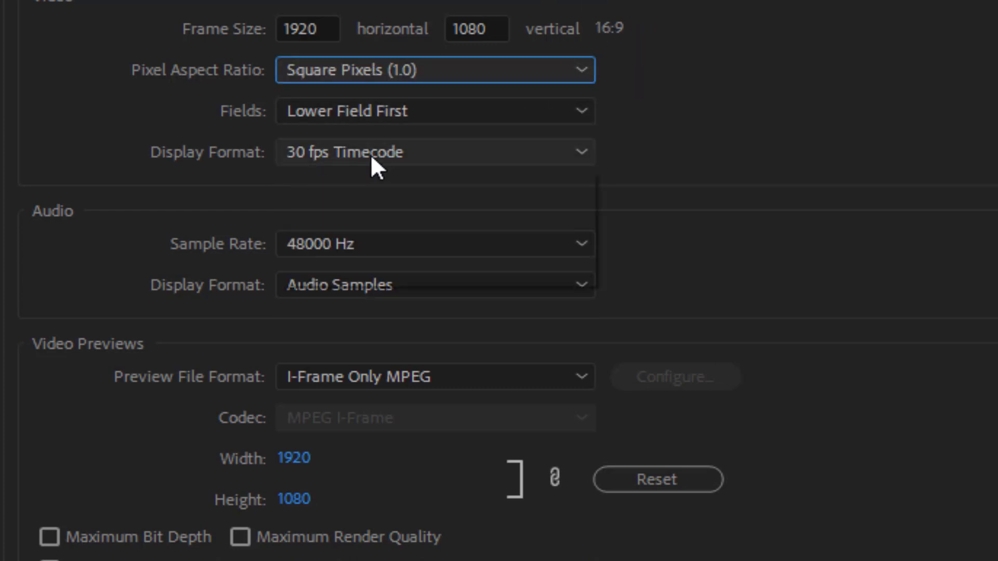
click(352, 245)
click(353, 244)
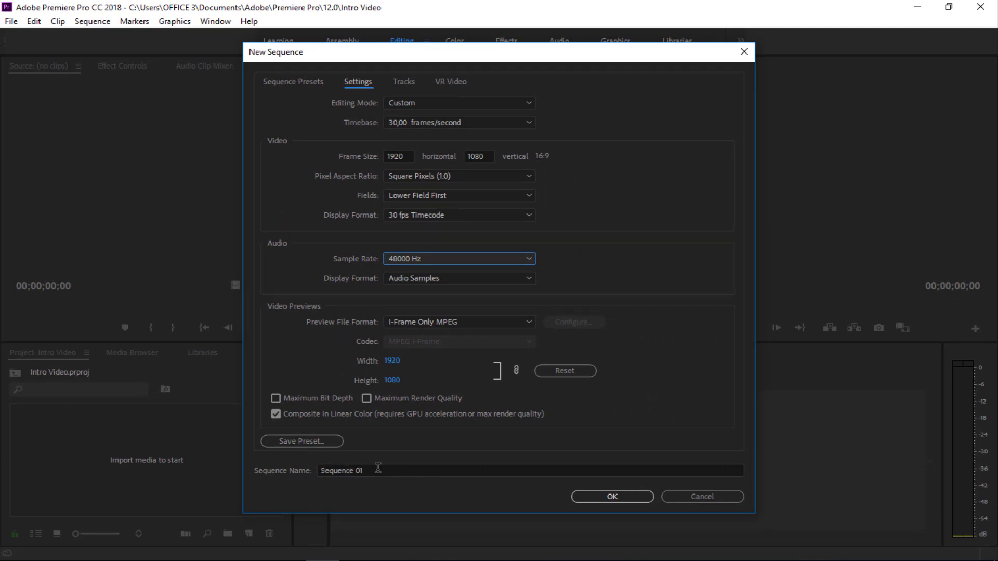
drag(377, 469, 352, 469)
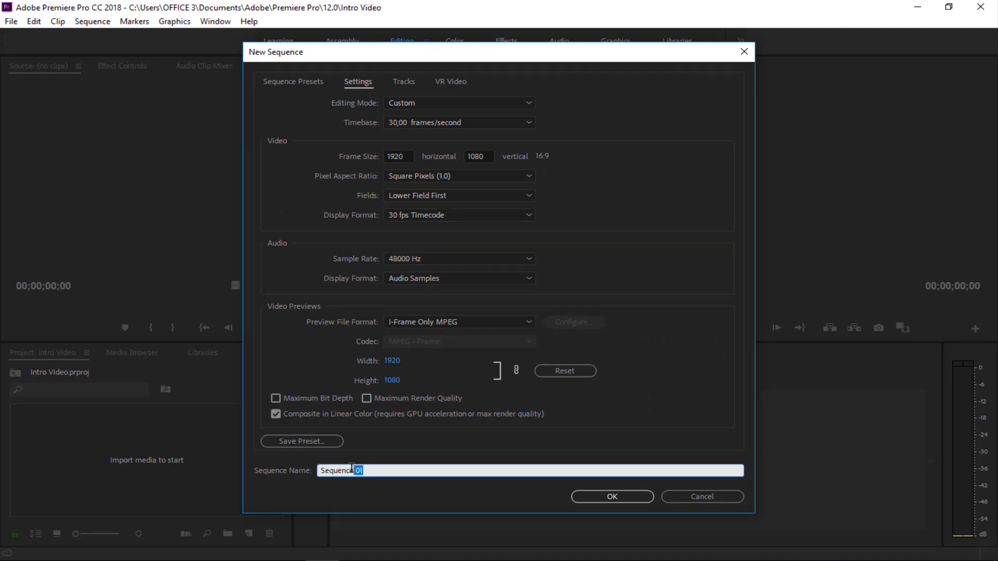
click(606, 494)
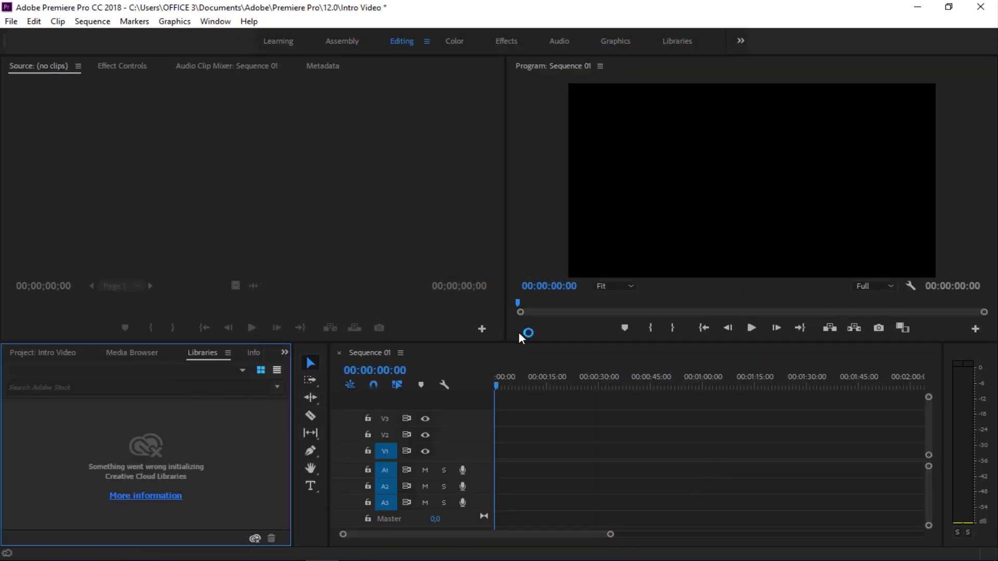
Look through the Media Browser, Libraries, Info and Effects panels, then return to the Intro Video bin
click(36, 354)
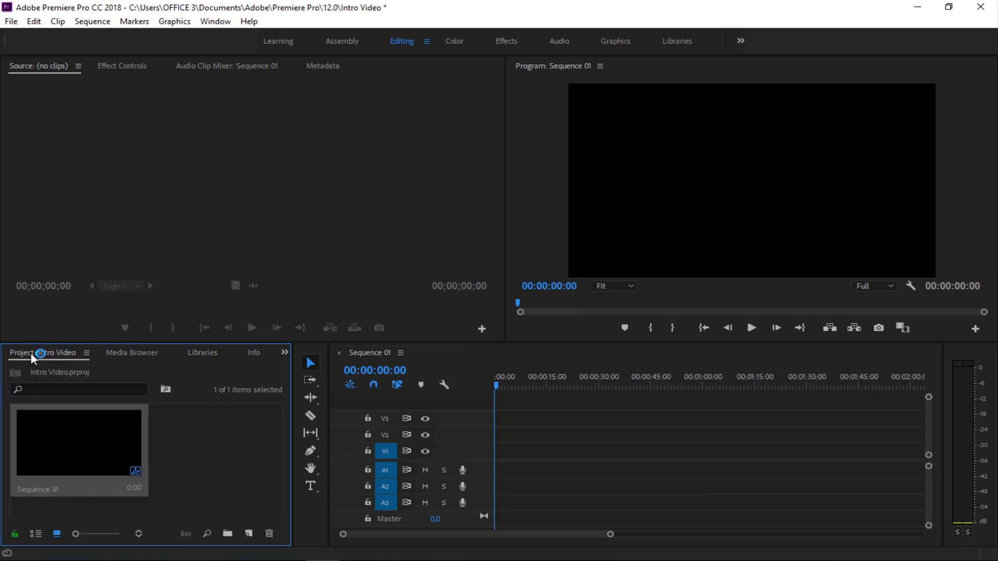
click(134, 353)
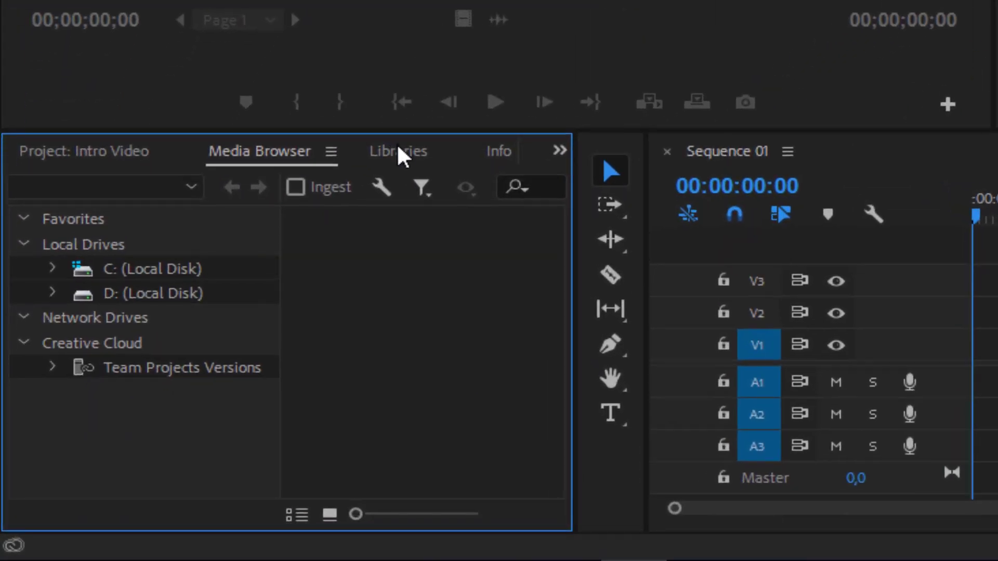
click(203, 353)
click(498, 152)
click(514, 152)
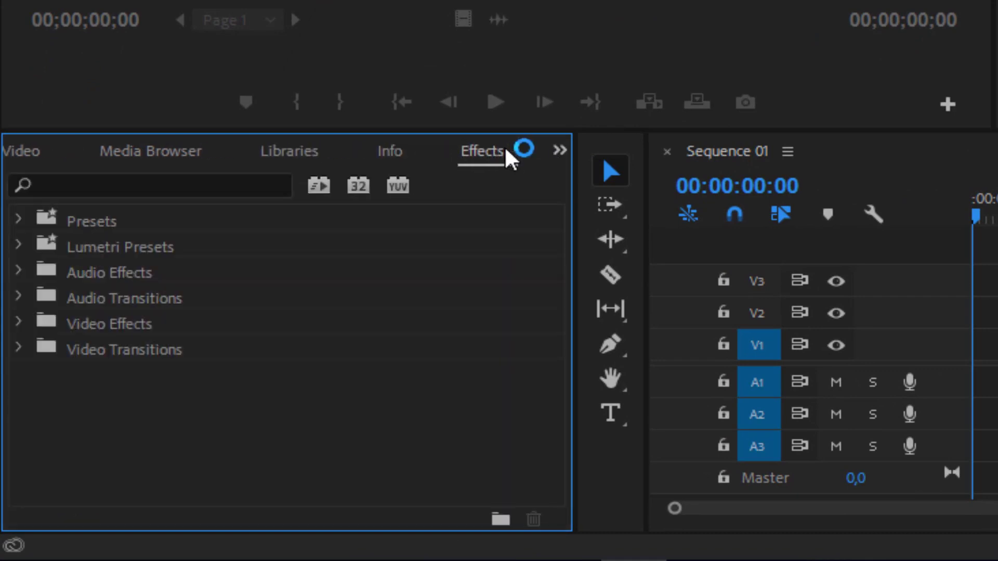
click(559, 151)
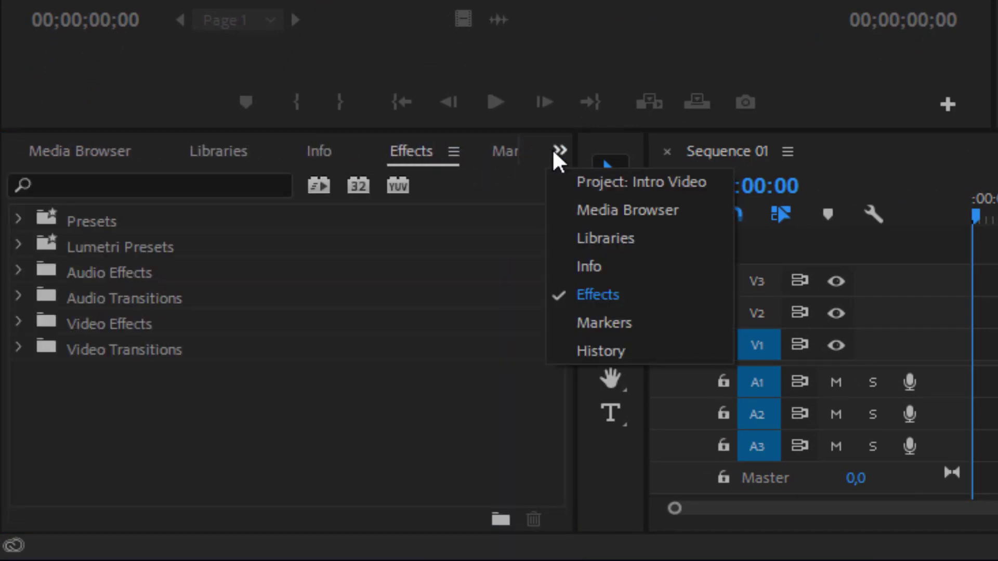
click(626, 182)
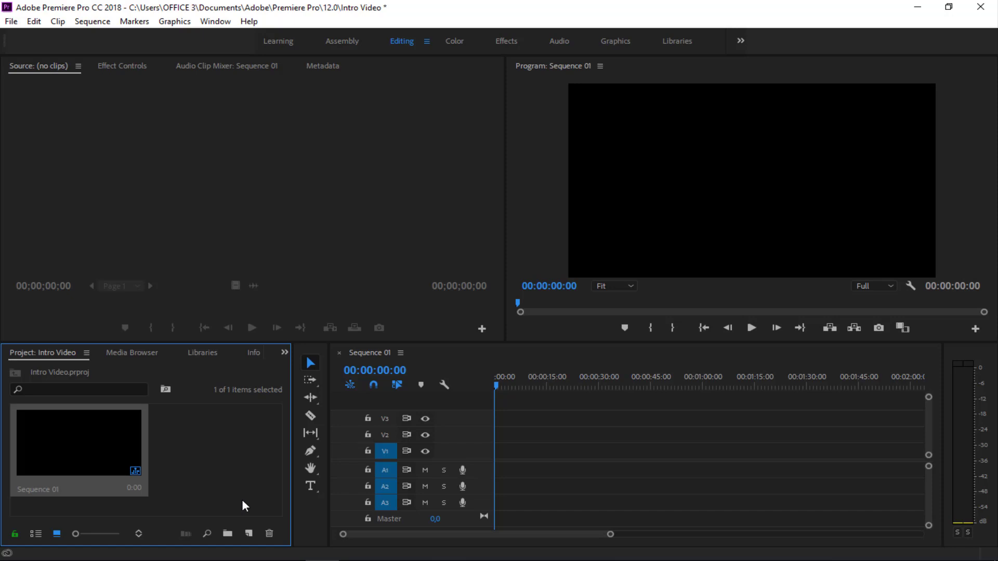
Start a new Legacy Title from File > New, keeping Square Pixels
click(13, 22)
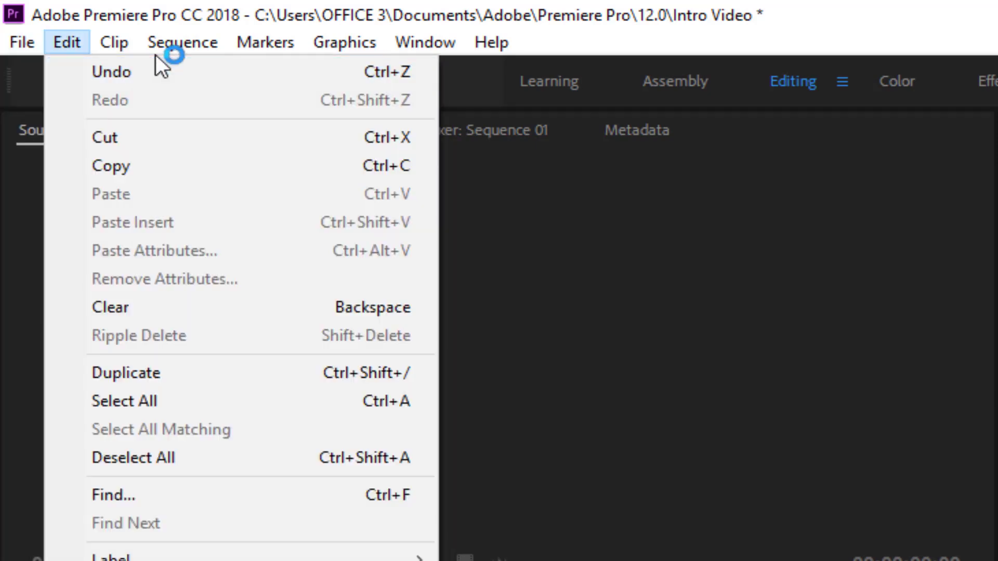
key(Escape)
click(30, 45)
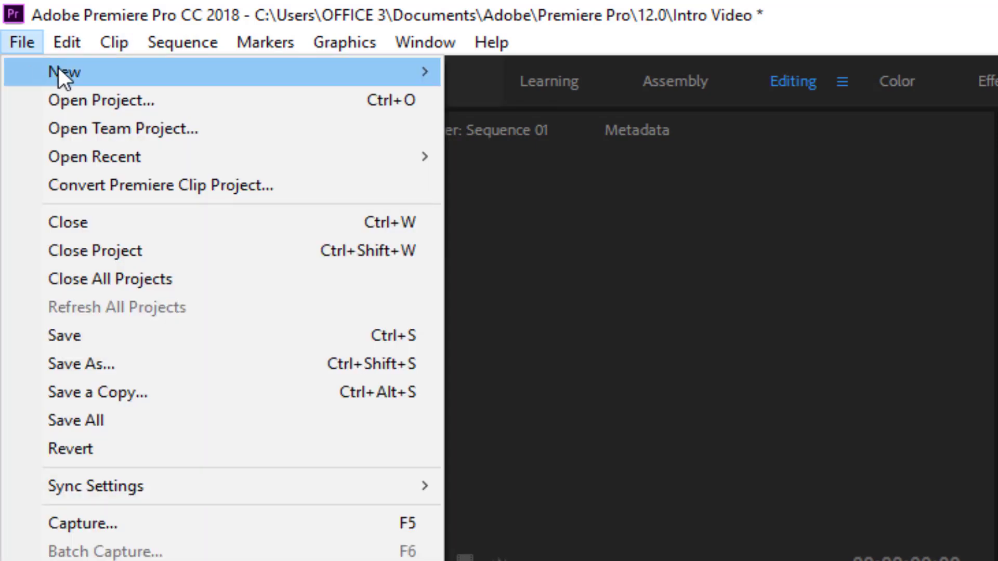
mouse_move(59, 70)
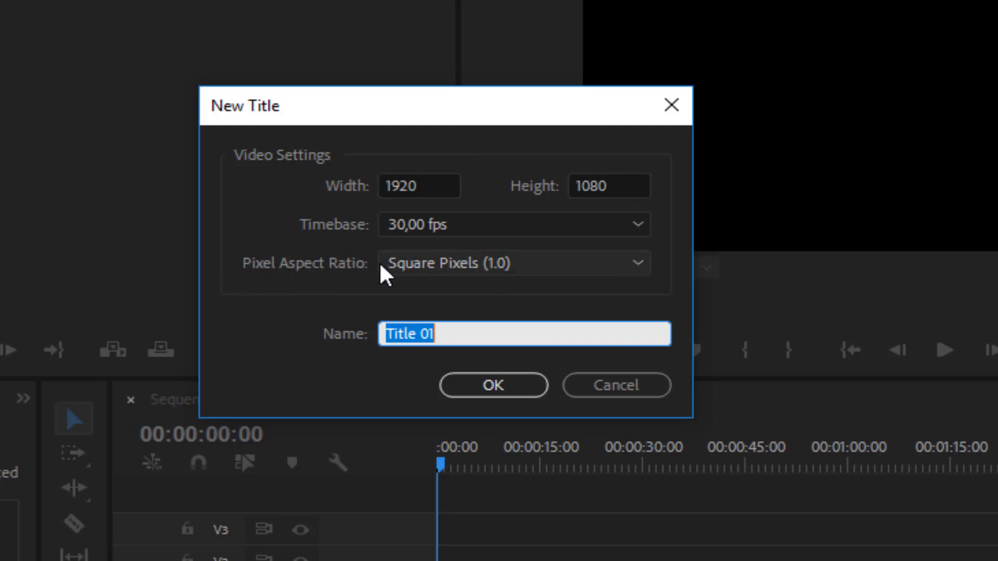
click(463, 264)
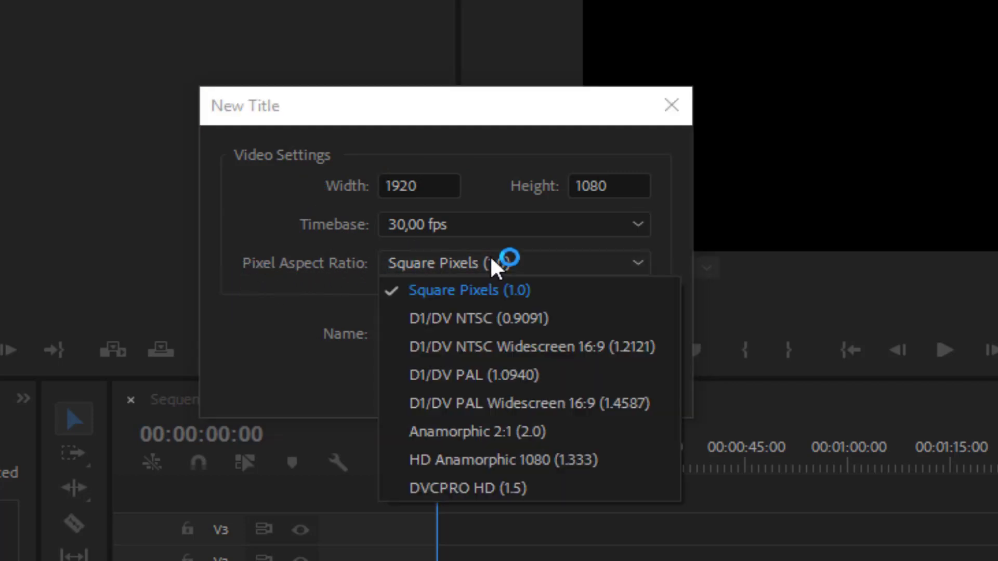
click(494, 264)
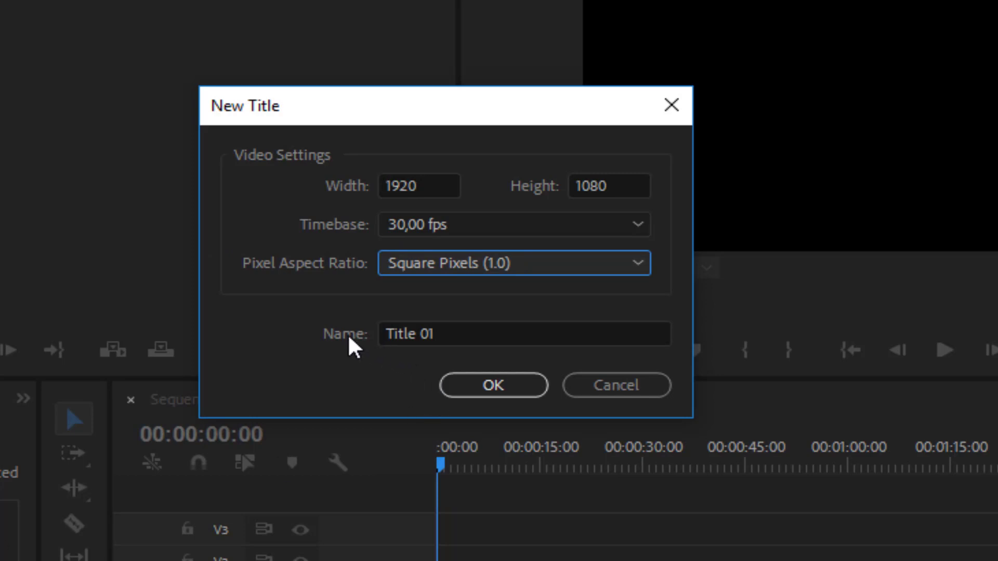
Name the title 'Title 01' and create it, opening the title editor
drag(405, 333, 485, 330)
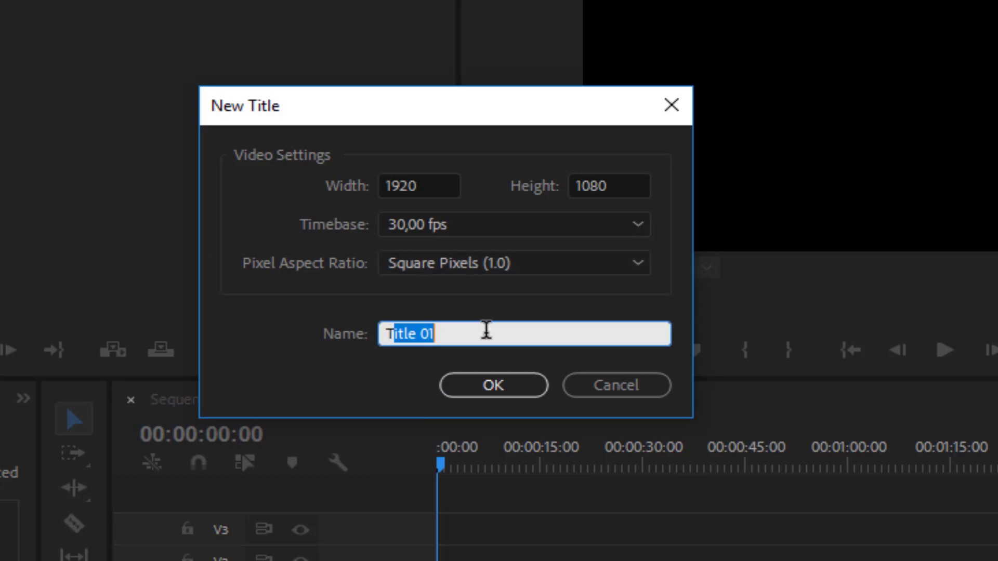
click(507, 330)
drag(387, 333, 445, 329)
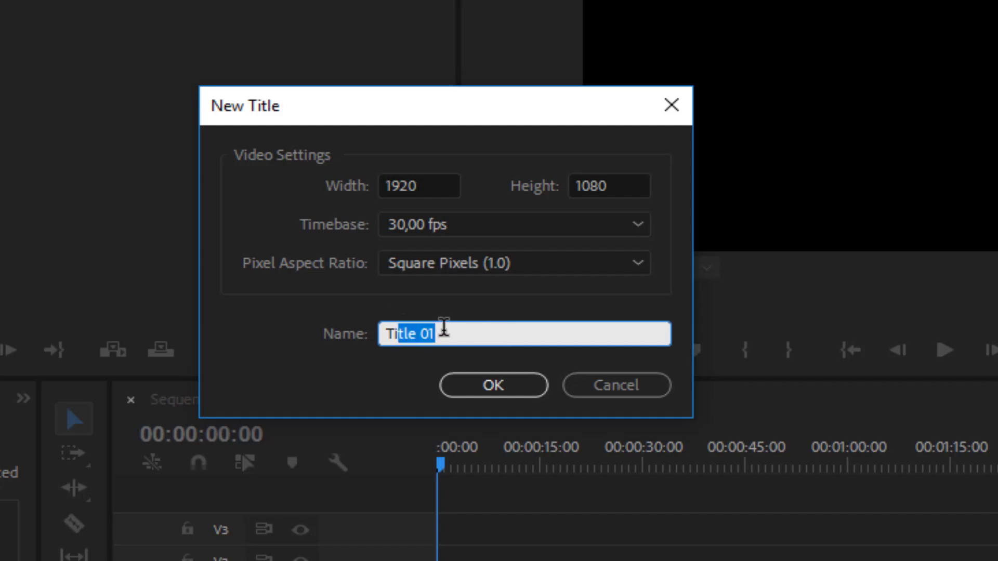
click(445, 329)
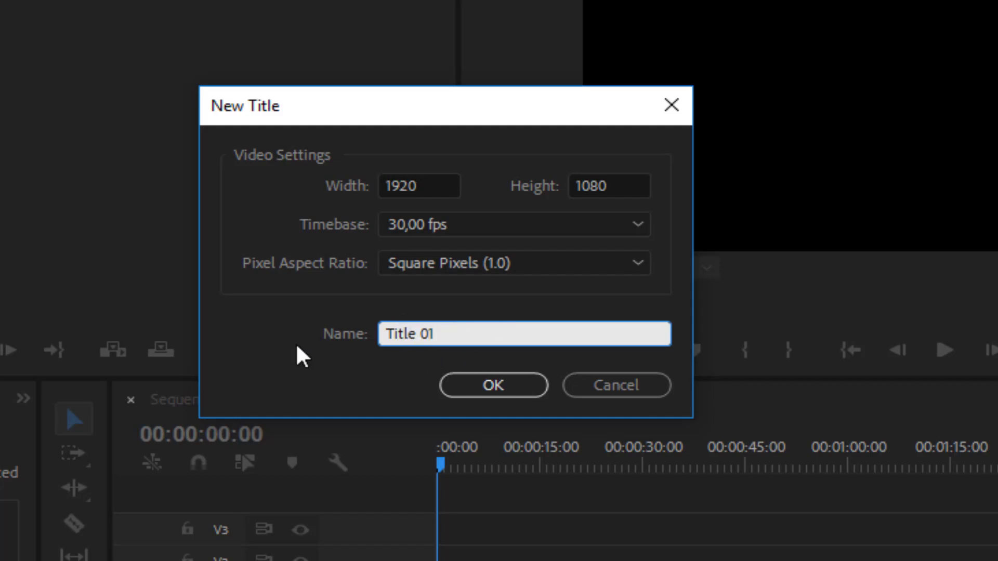
mouse_move(394, 334)
mouse_down()
mouse_move(446, 332)
mouse_move(356, 331)
mouse_up()
click(445, 332)
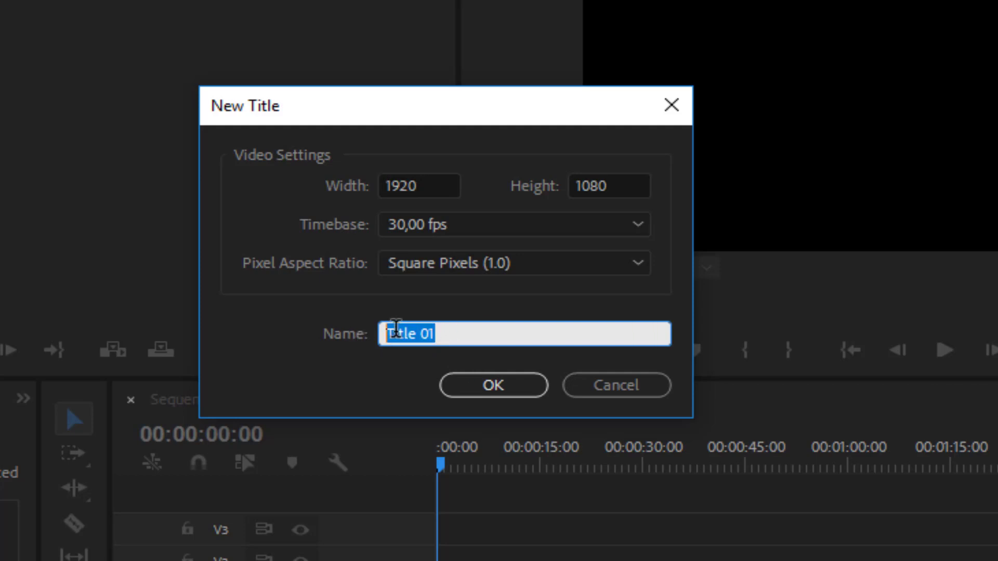
click(414, 336)
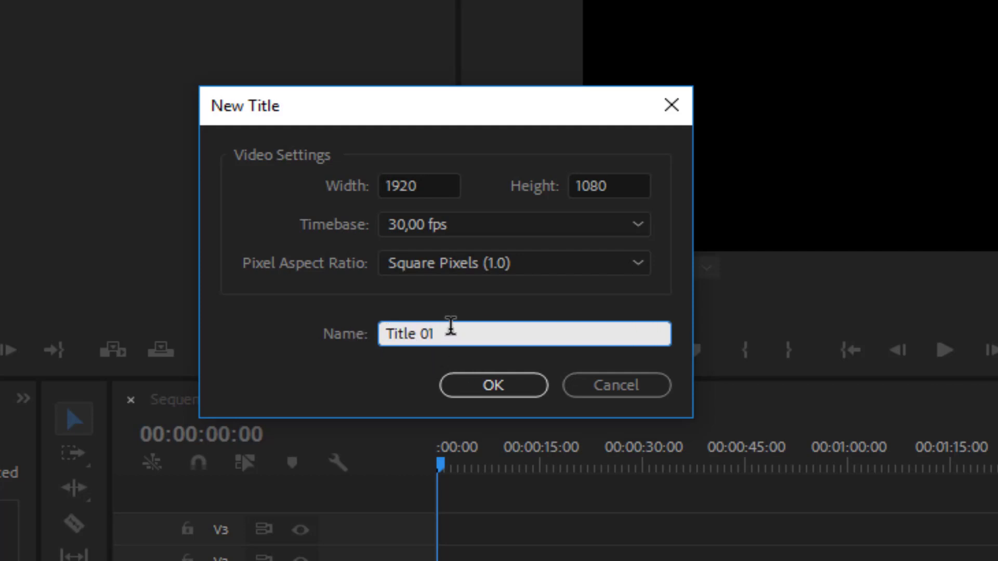
drag(450, 326, 388, 334)
click(386, 334)
click(484, 385)
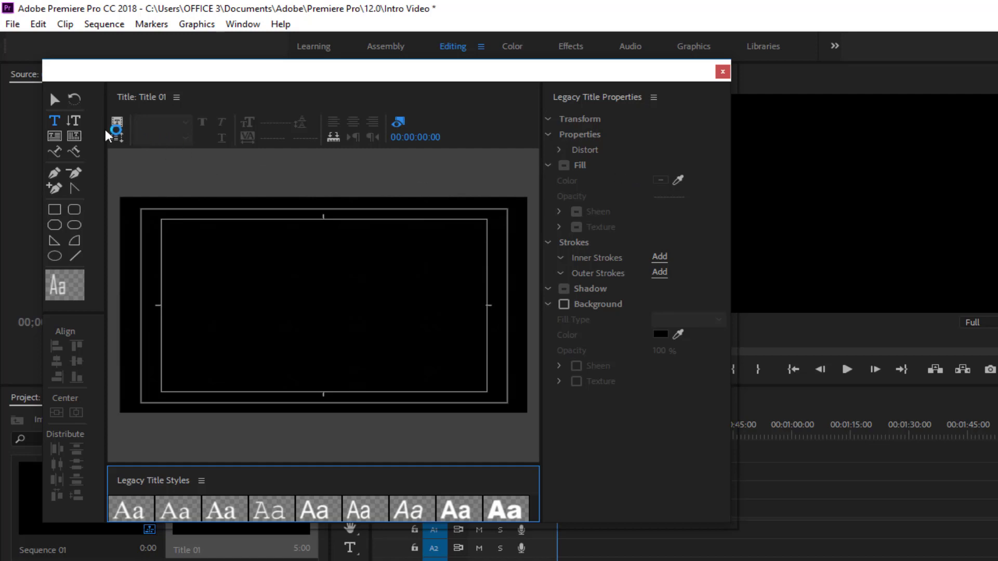
Start a Type tool text line in the upper left of the title frame, then switch to Word
click(55, 122)
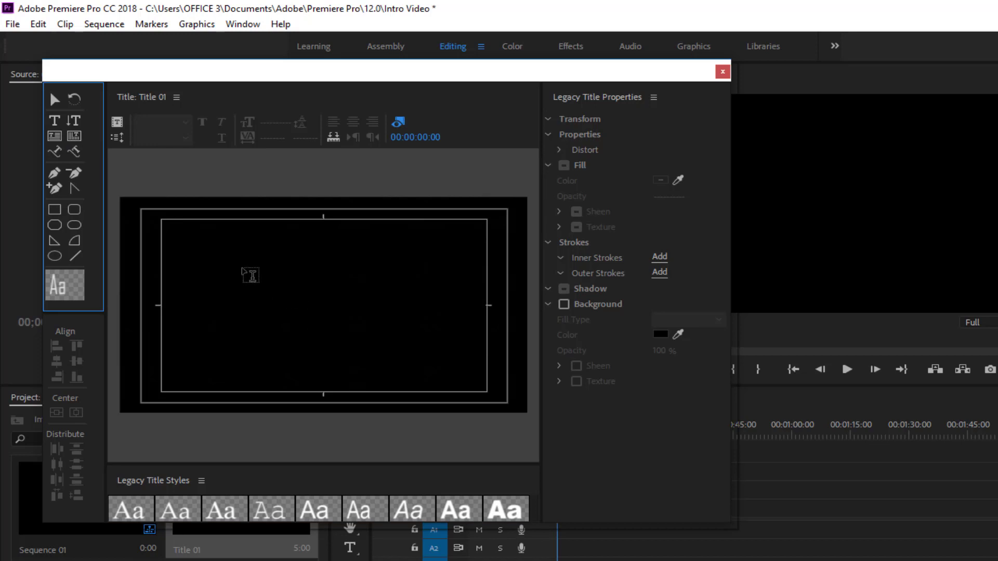
click(249, 260)
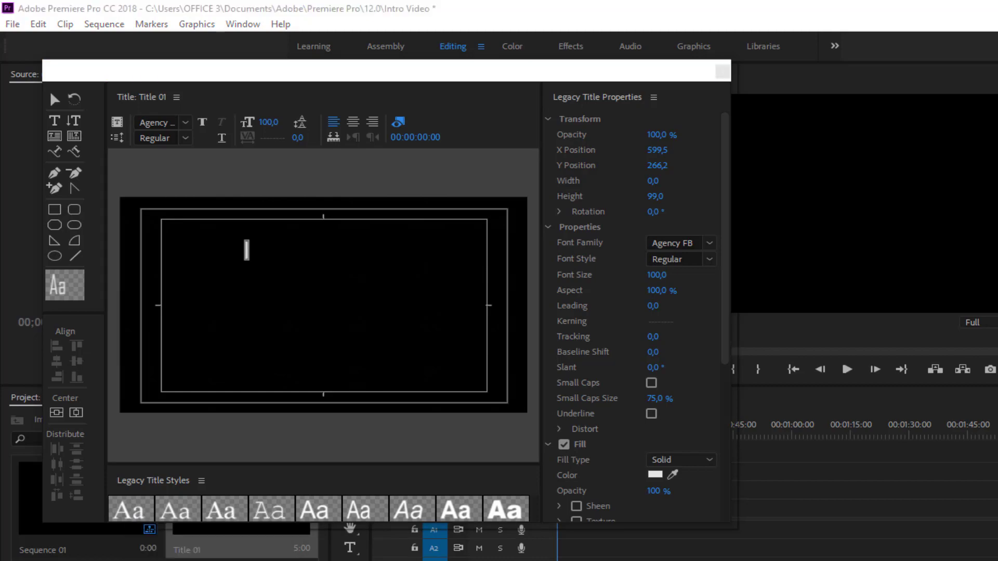
click(196, 556)
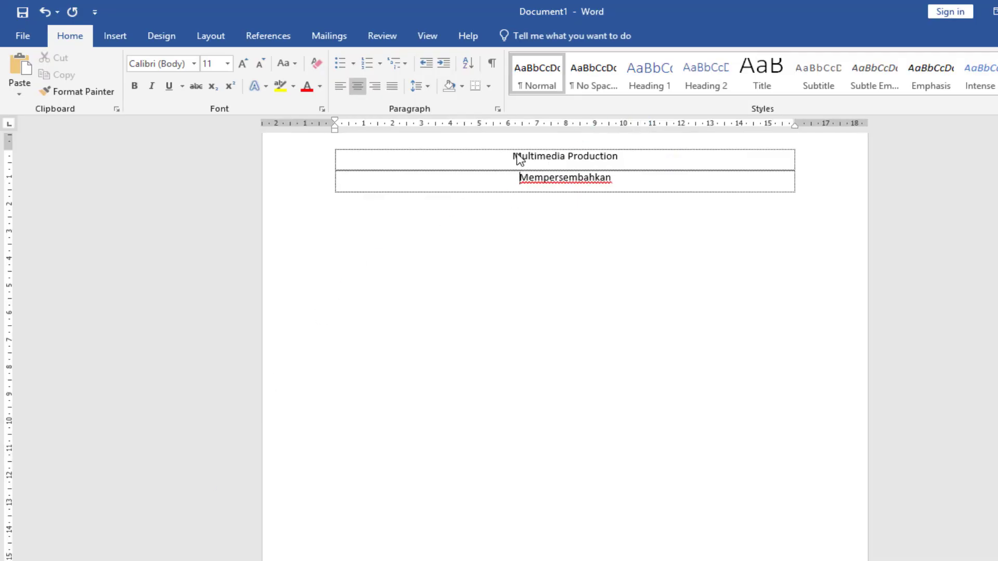
Copy 'Multimedia Production' from the Word table's first row and return to Premiere Pro
drag(542, 162, 662, 162)
key(ctrl+c)
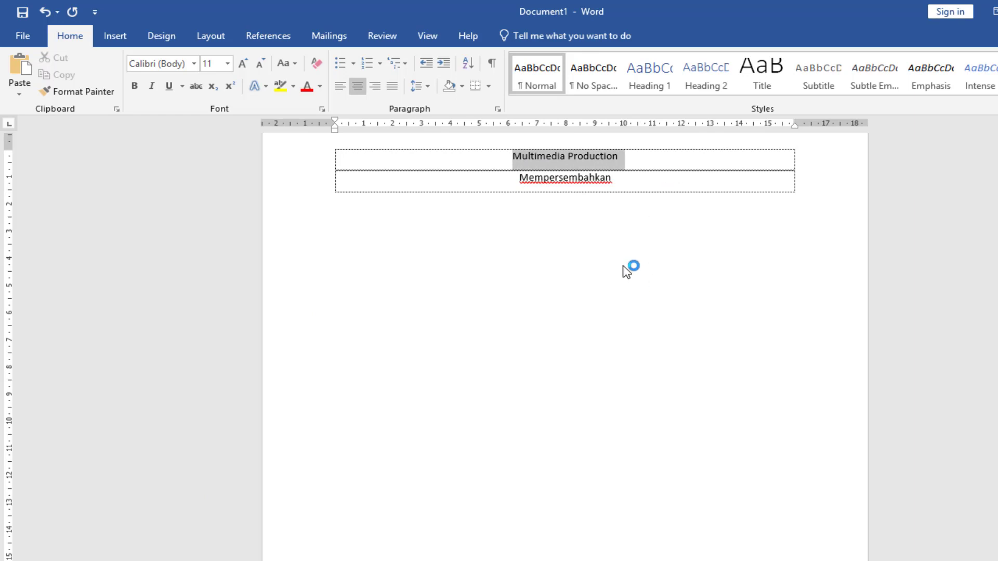
key(alt+Tab)
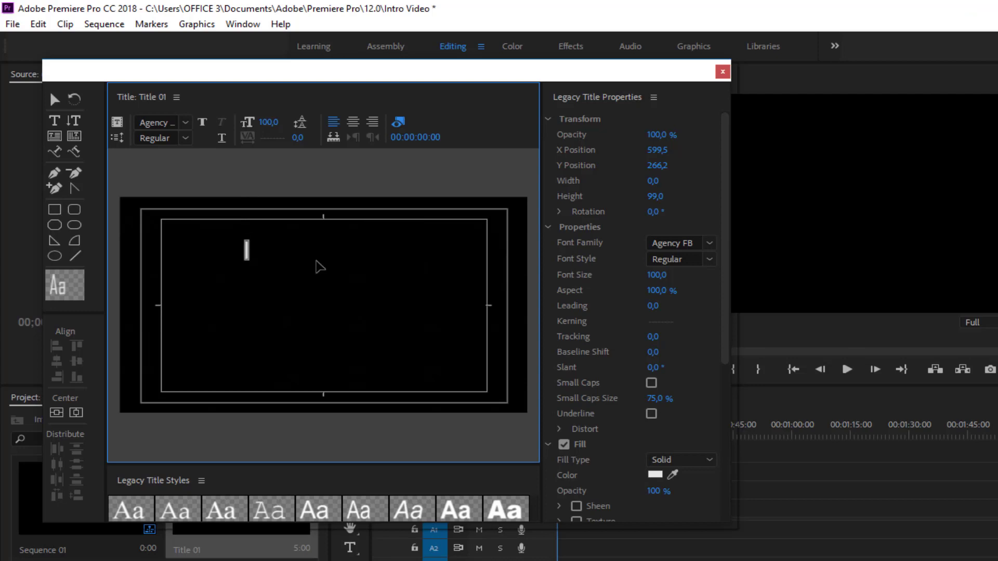
Paste 'Multimedia Production' onto the title, delete the stray V, and select the whole text
key(ctrl+v)
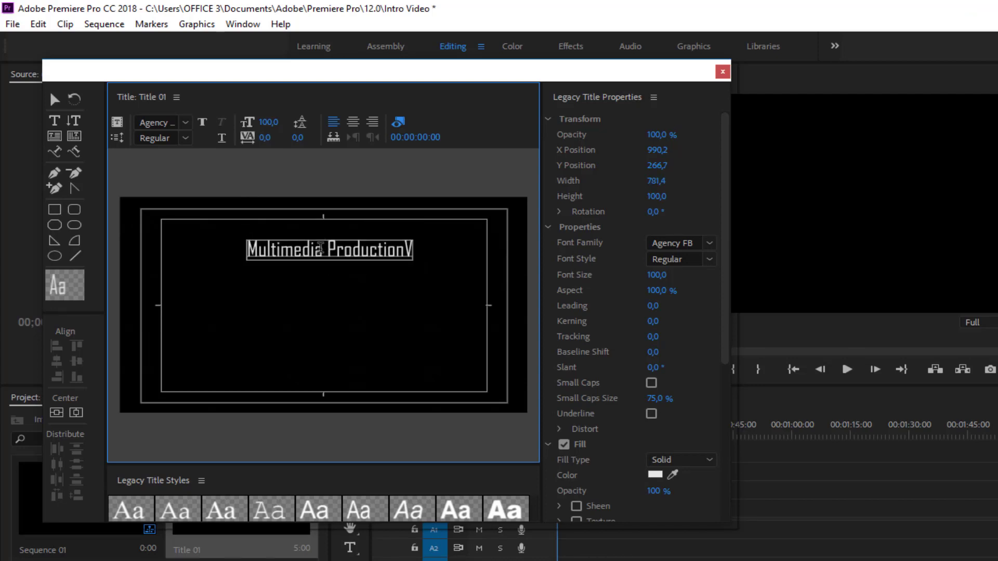
key(BackSpace)
drag(252, 249, 423, 257)
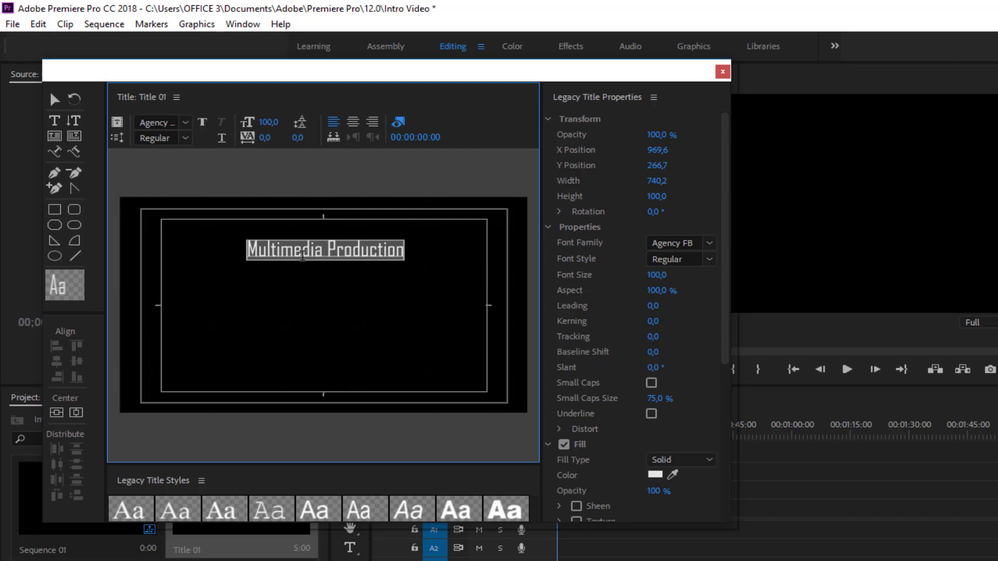
click(279, 253)
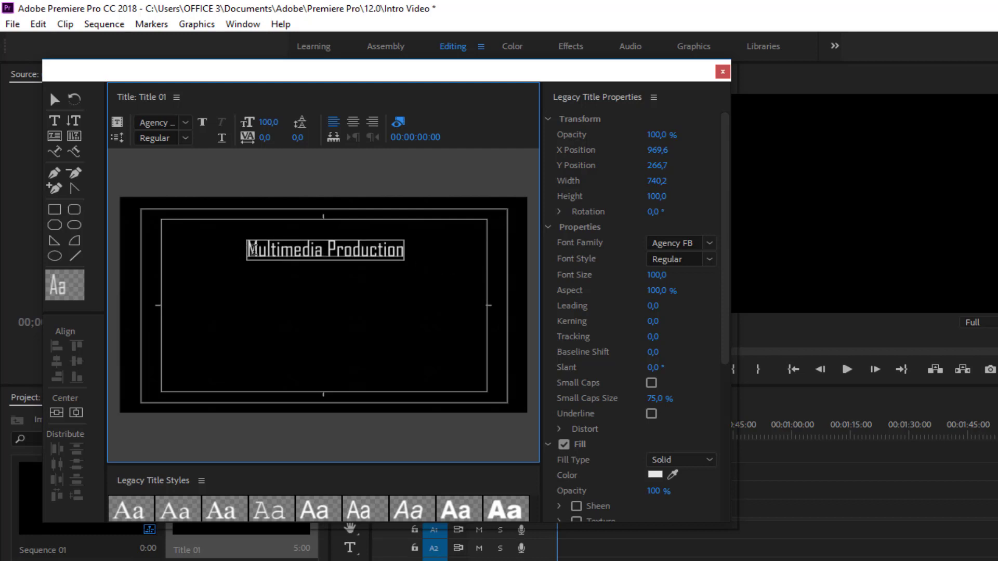
drag(251, 247, 410, 245)
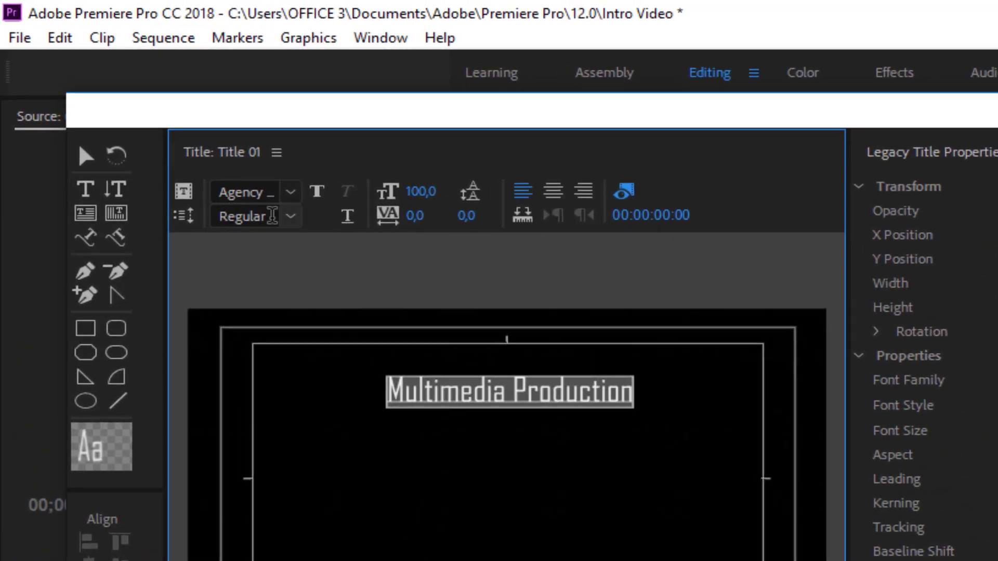
Keep the title in Agency FB Regular and enlarge its font size to 103
click(295, 200)
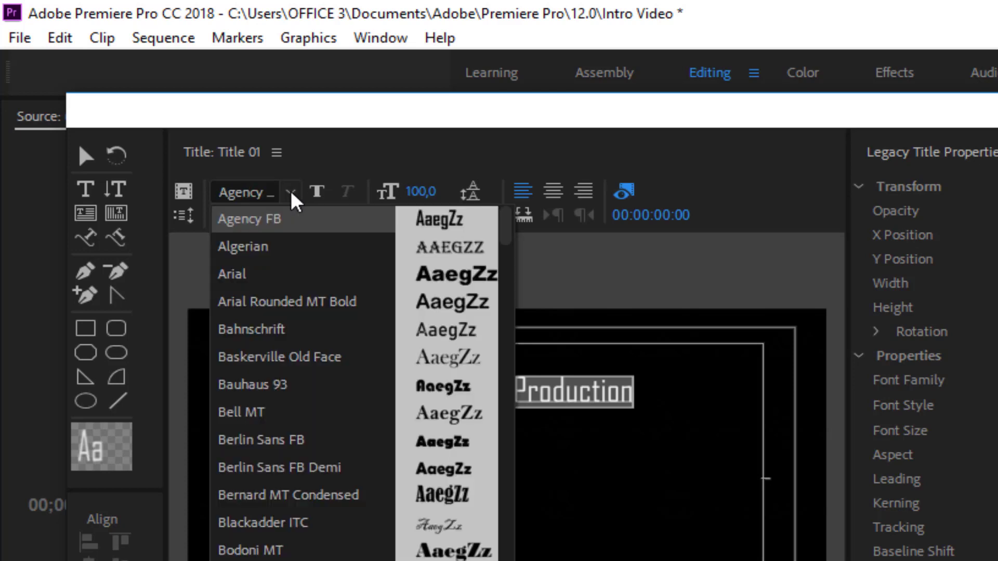
click(293, 200)
click(287, 219)
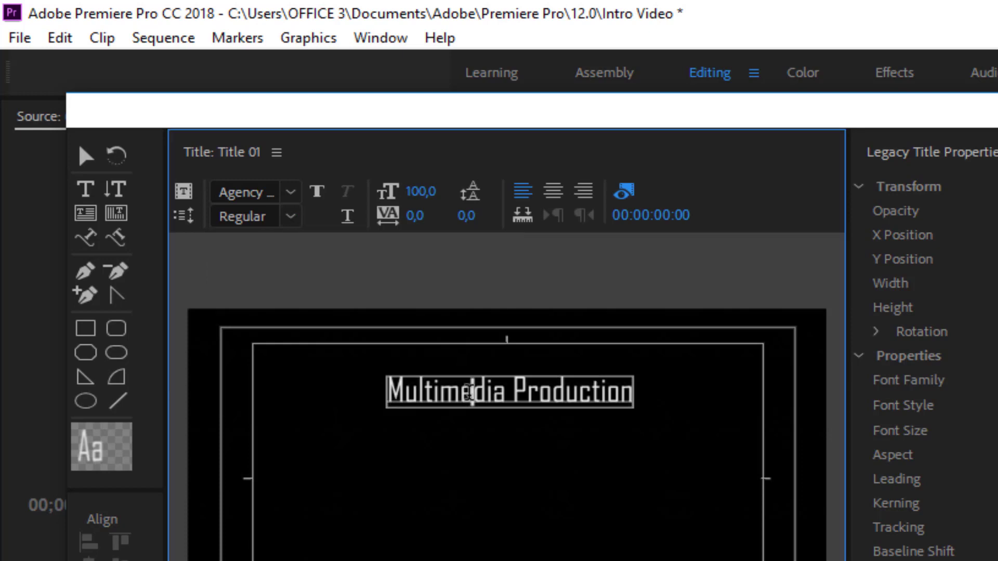
click(471, 394)
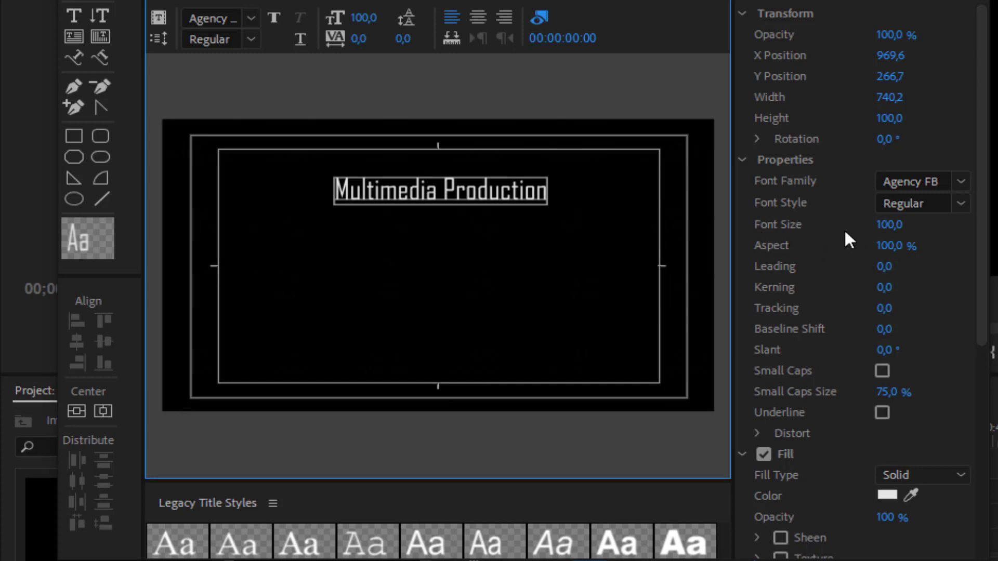
drag(895, 226, 916, 324)
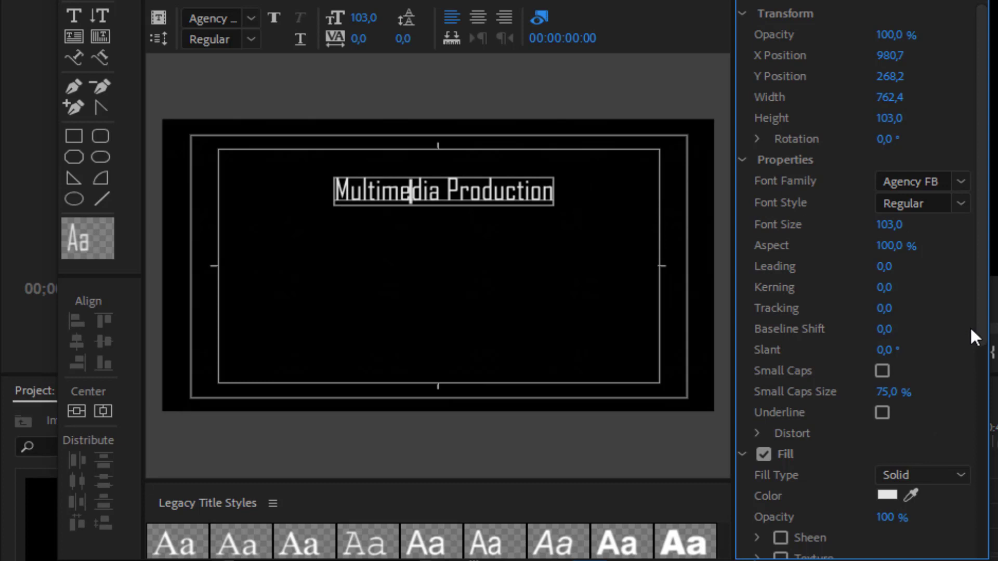
drag(982, 335, 959, 509)
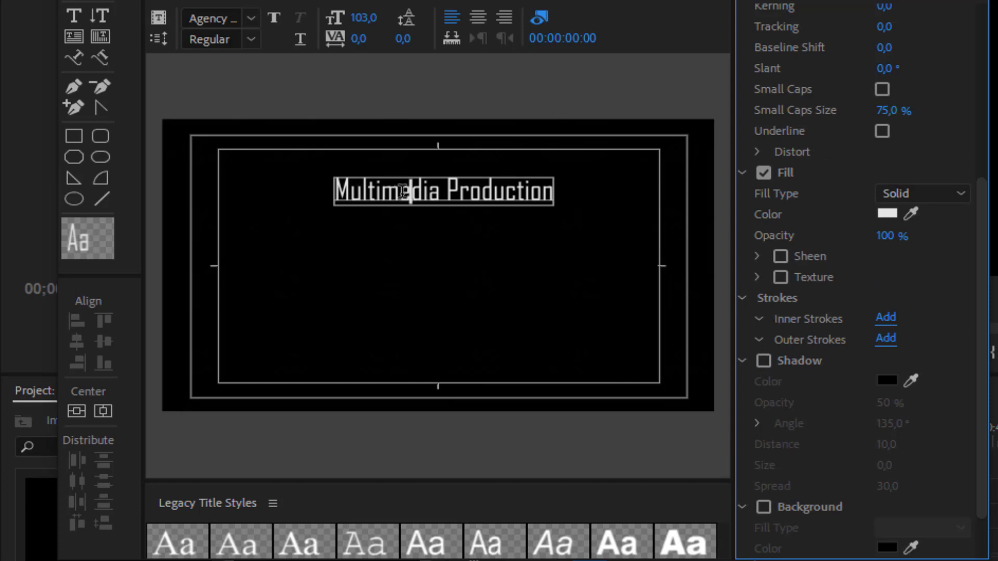
Select all of the Multimedia Production title text and bring up the font family list
double_click(403, 191)
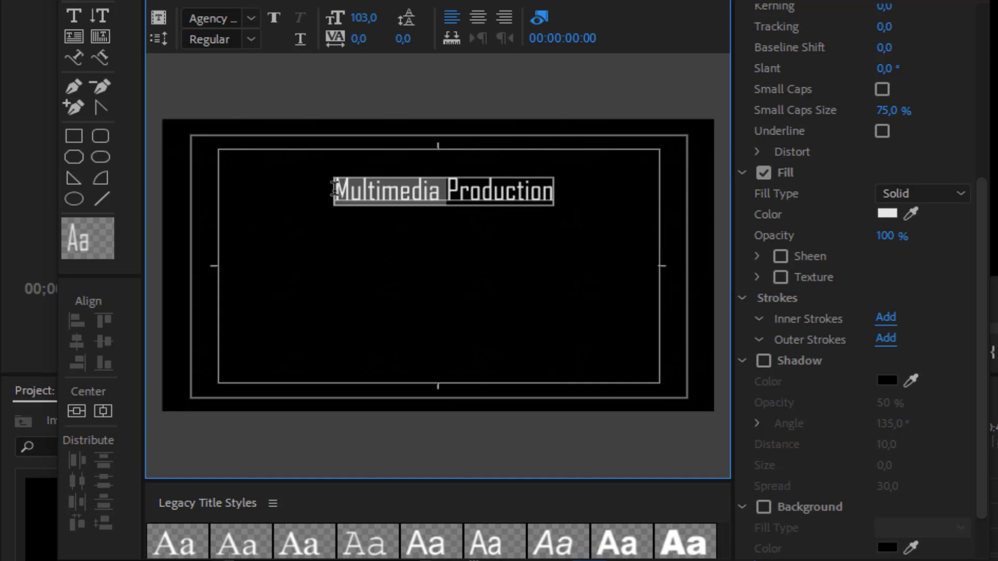
click(334, 190)
key(ctrl+a)
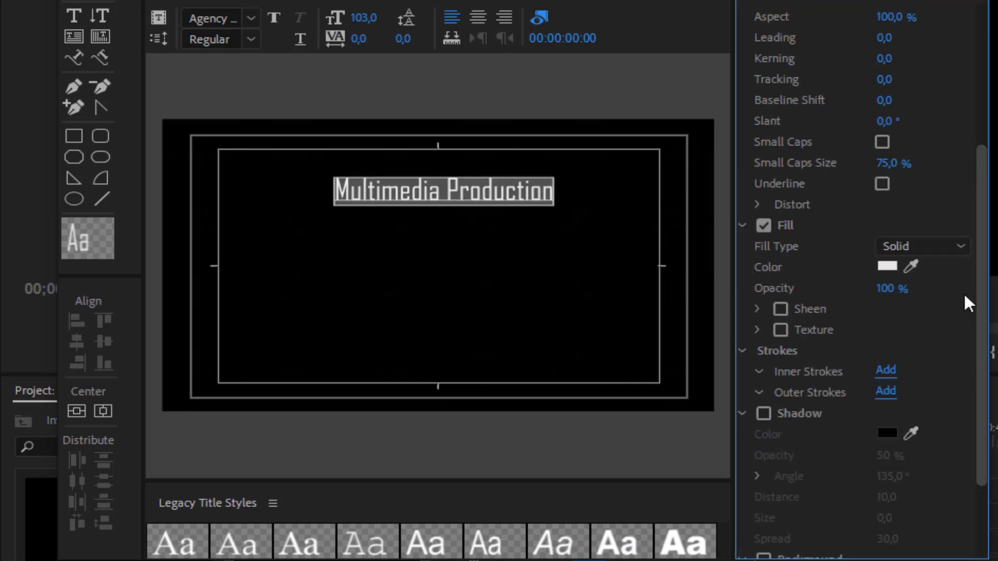
scroll(961, 189, up, 5)
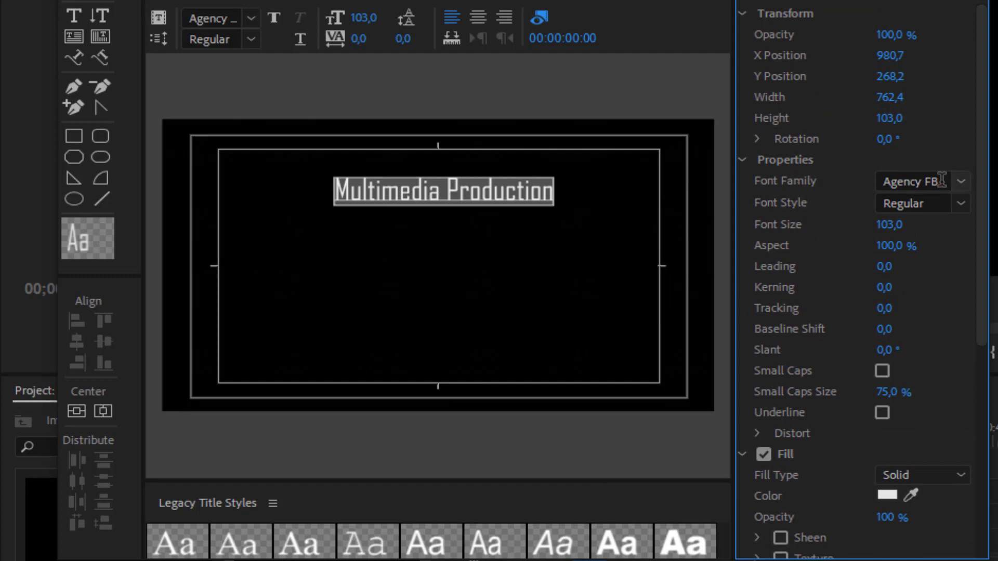
click(960, 182)
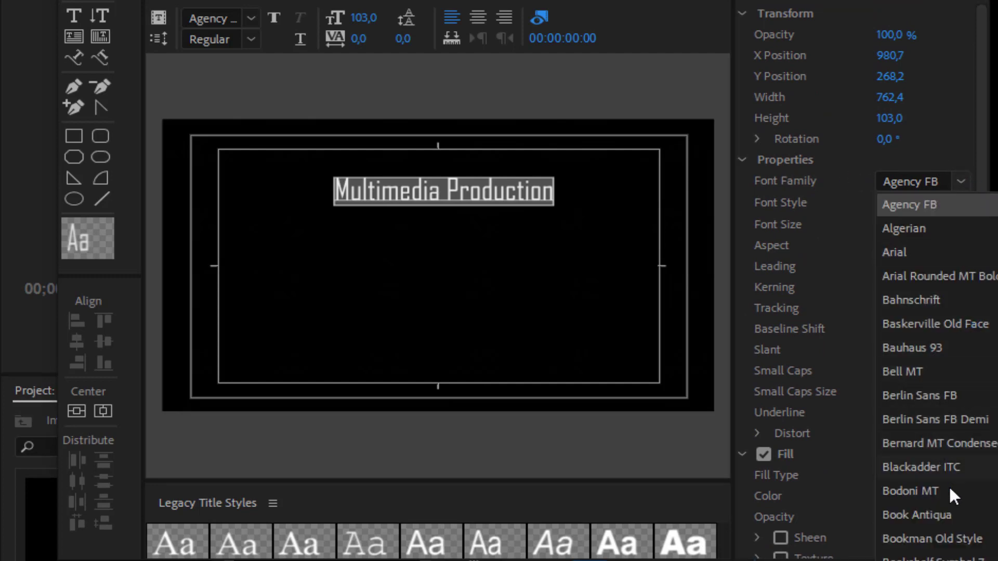
Set the title to Movie Poster at size 86, centre-aligned and horizontally centred near the top
scroll(949, 486, down, 1)
scroll(943, 475, down, 3)
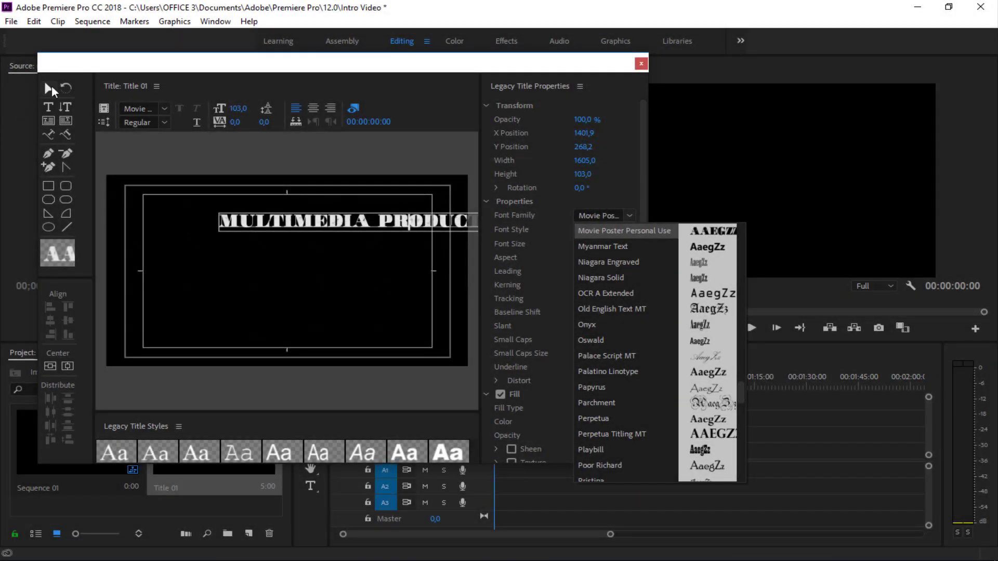
click(49, 89)
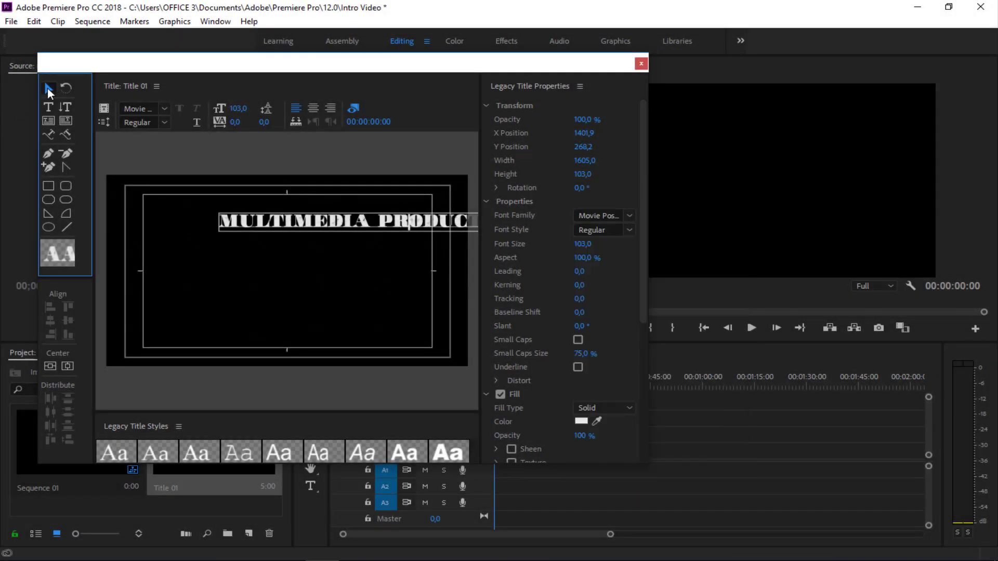
click(289, 224)
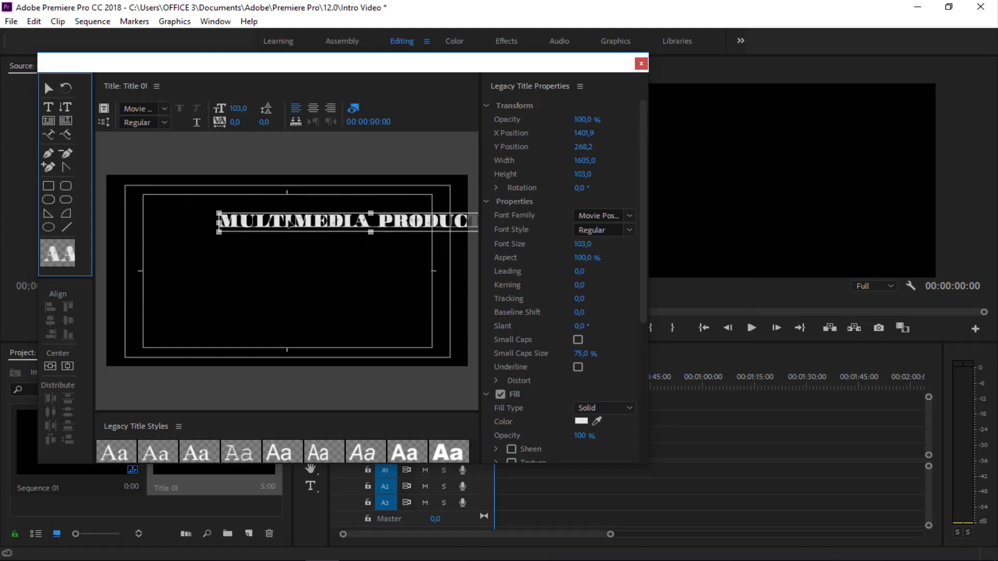
click(68, 366)
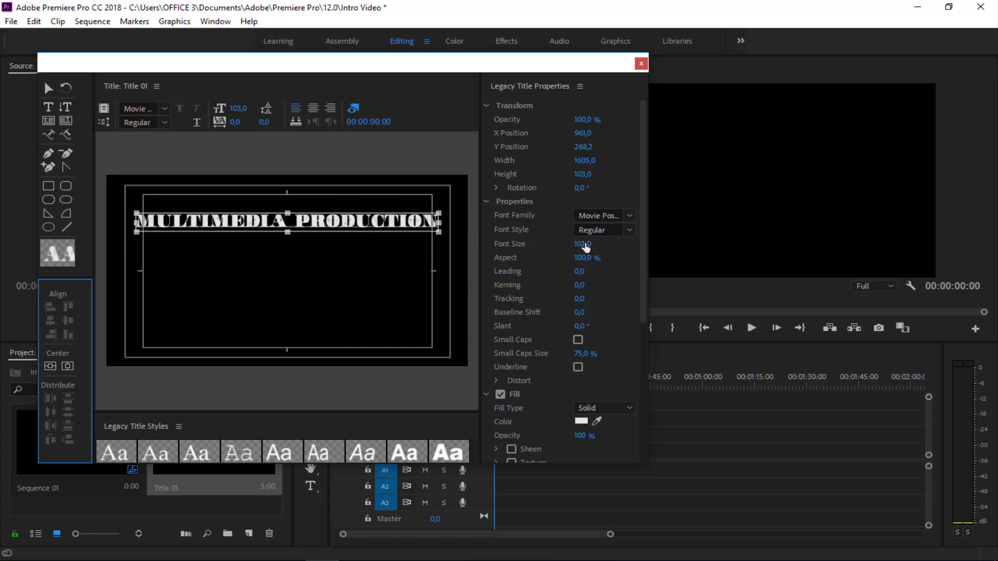
drag(575, 244, 569, 245)
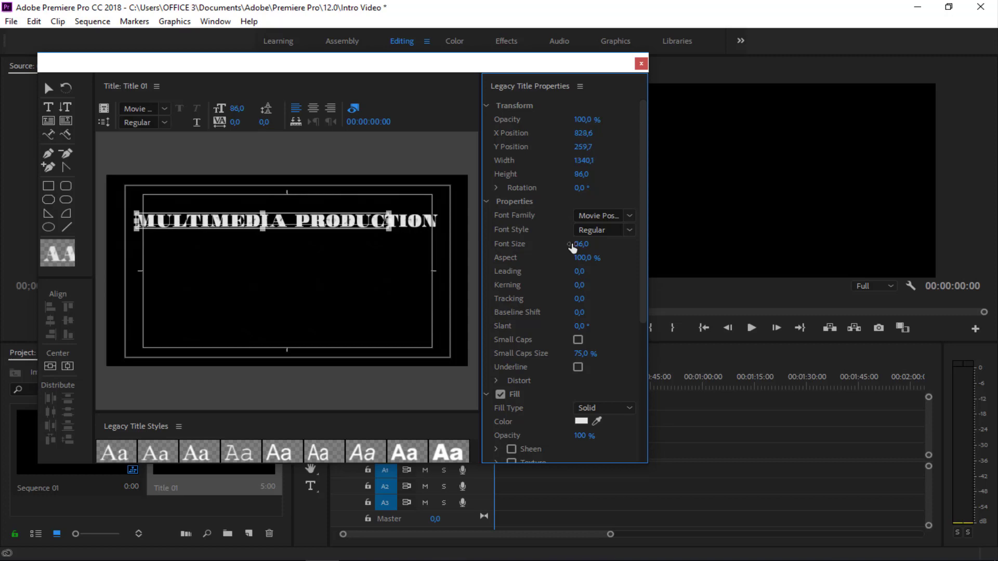
click(314, 109)
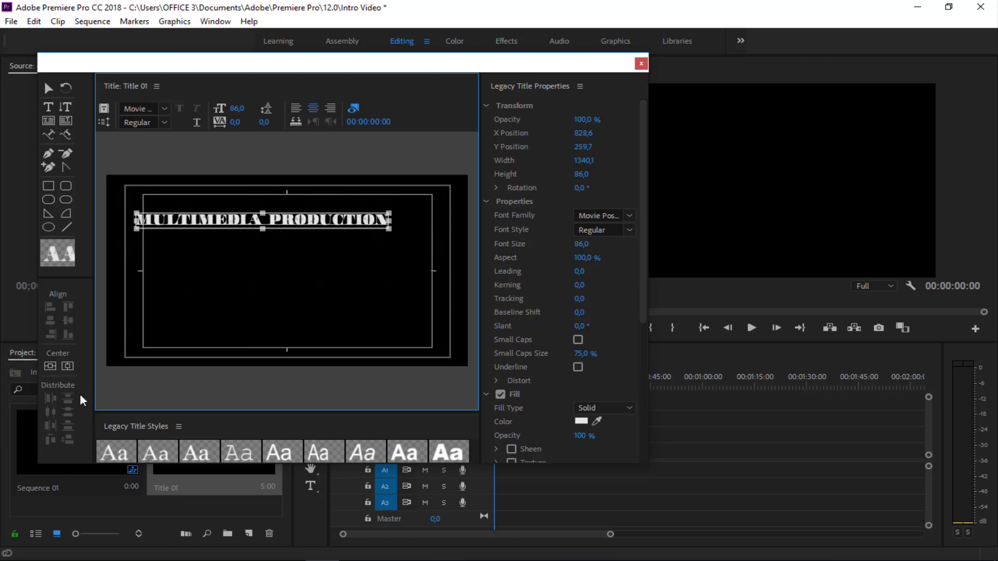
click(68, 366)
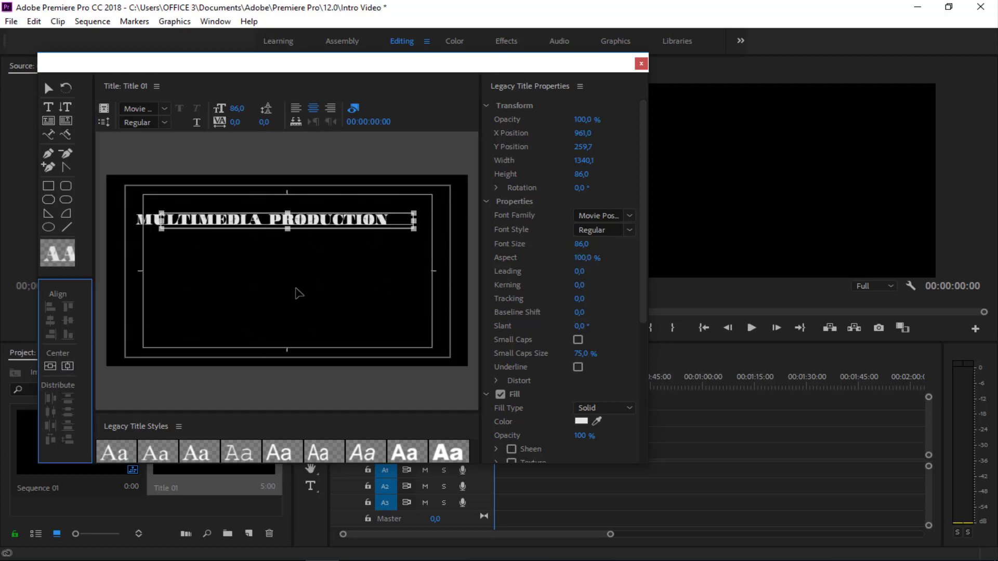
click(294, 290)
click(336, 228)
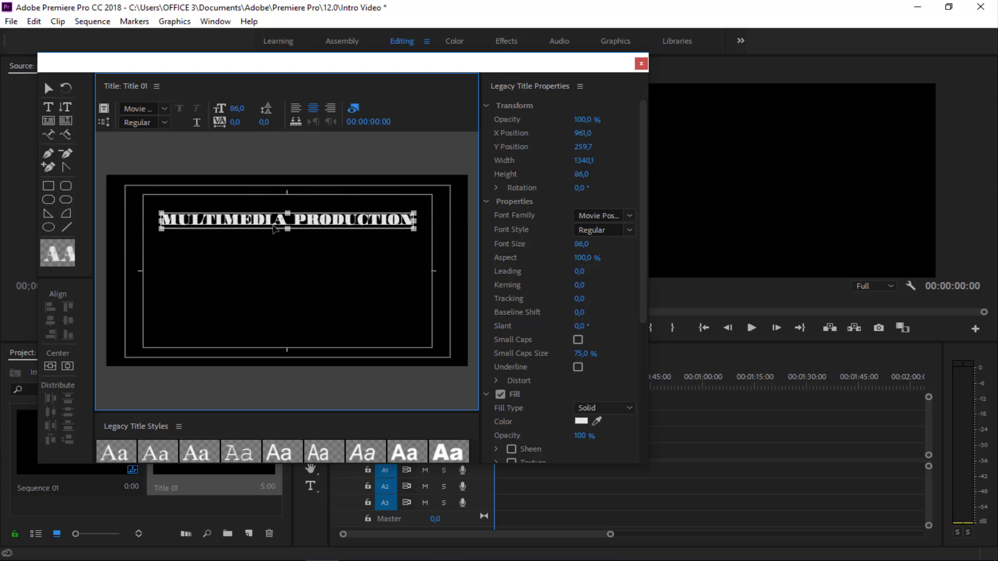
Drag a copy of the title below the original and retype its text as MEMPERSEMBAHKAN
click(304, 261)
drag(310, 228, 307, 265)
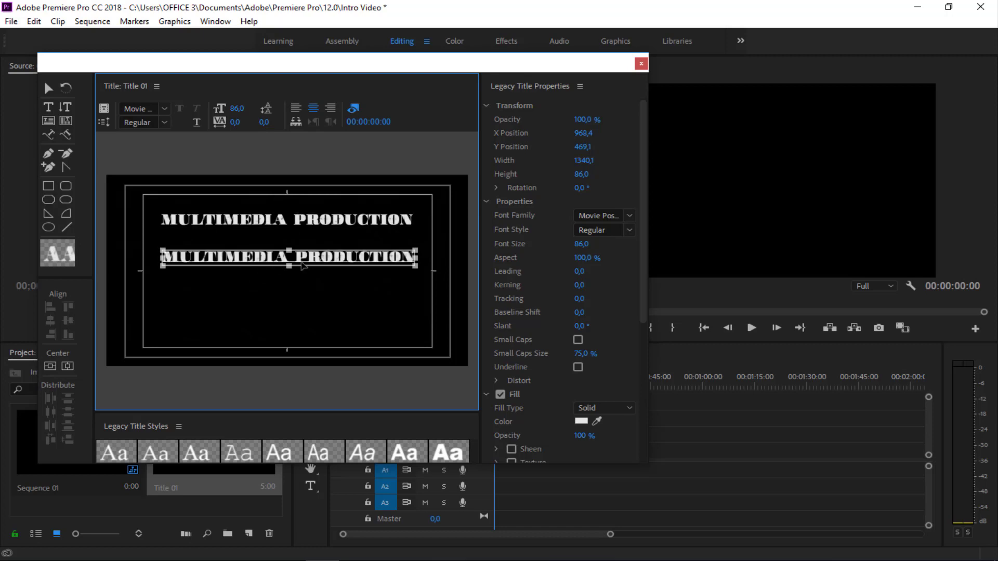
double_click(304, 262)
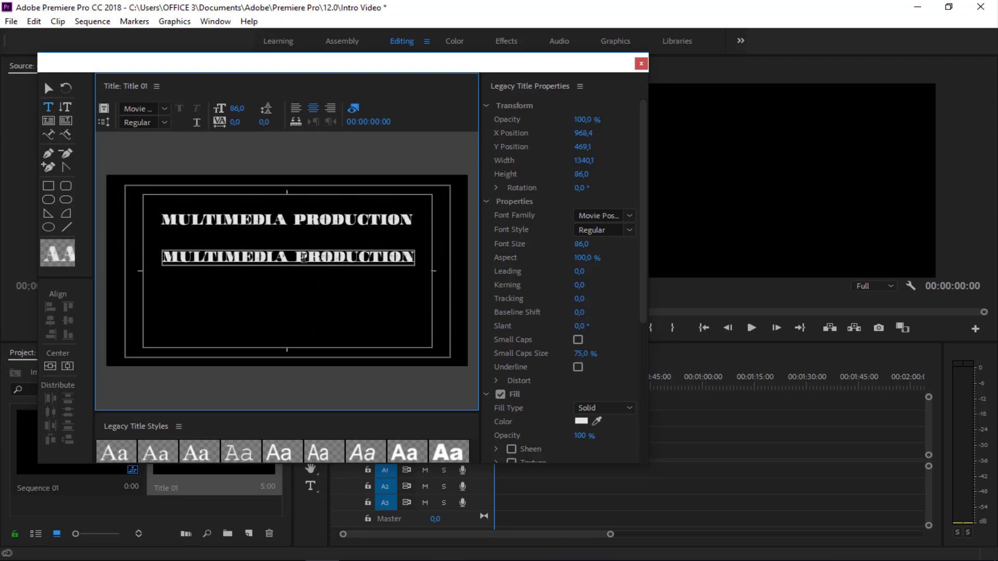
key(ctrl+a)
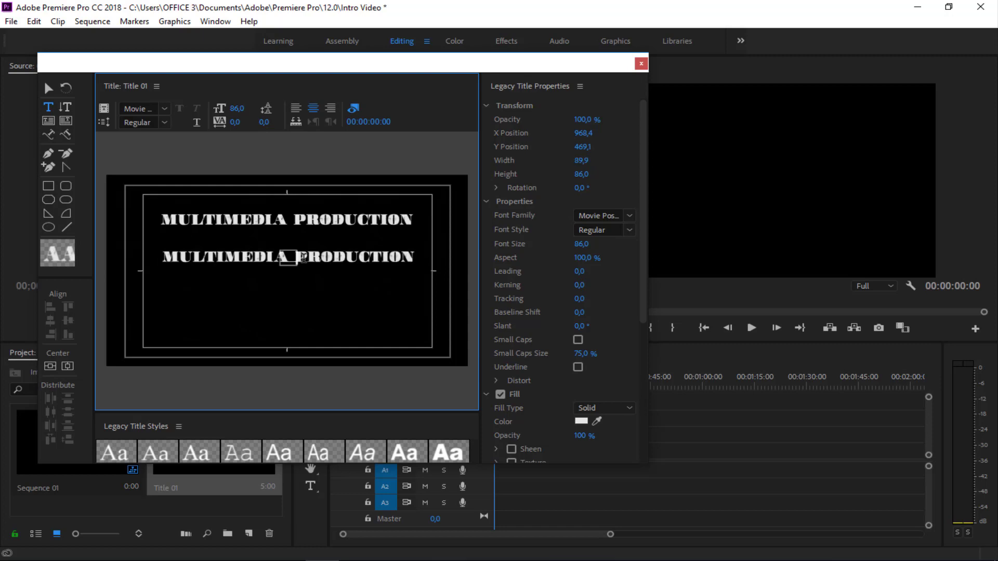
text(MEMPERS)
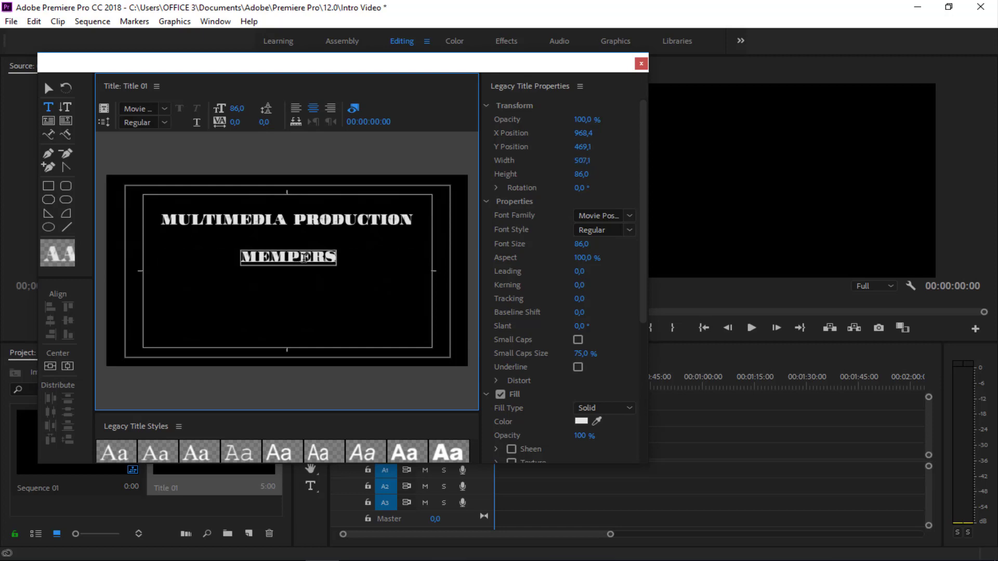
text(M)
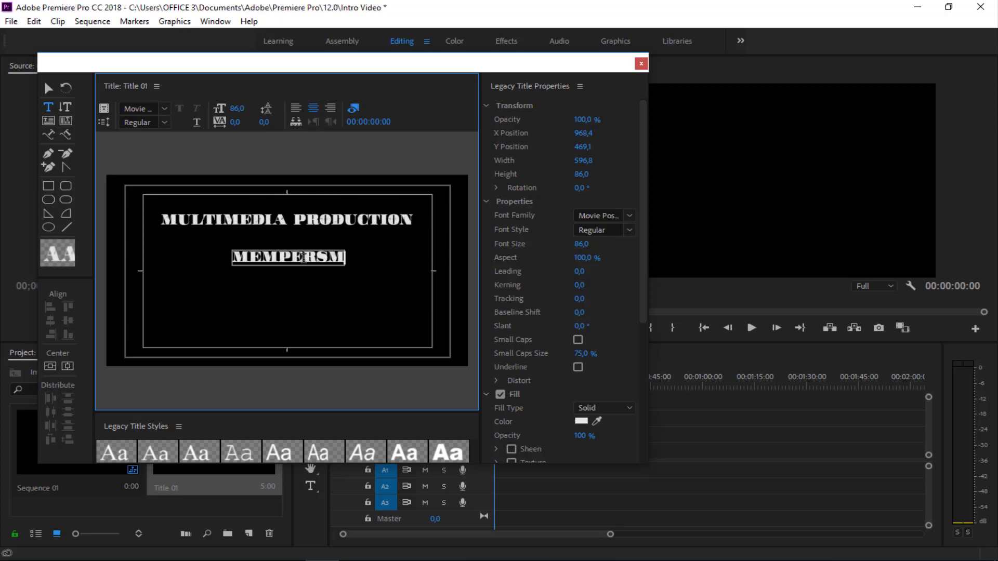
key(BackSpace)
text(EM)
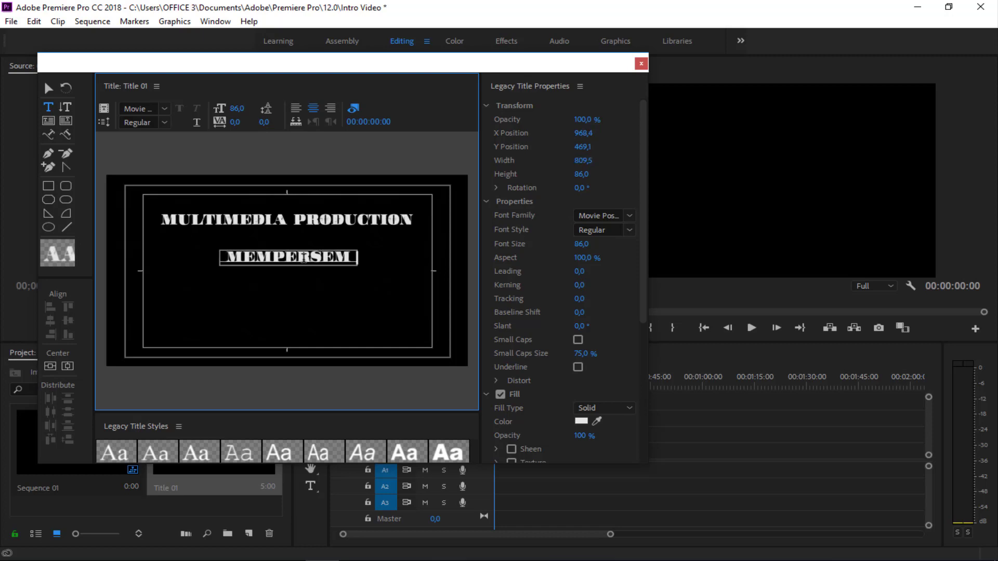
text(BAHKAN)
key(ctrl+a)
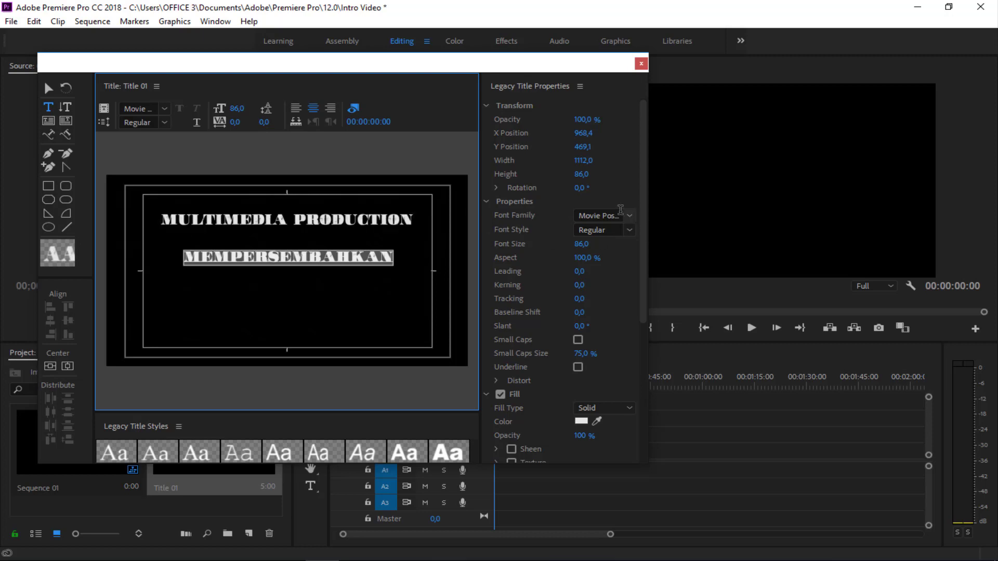
click(629, 216)
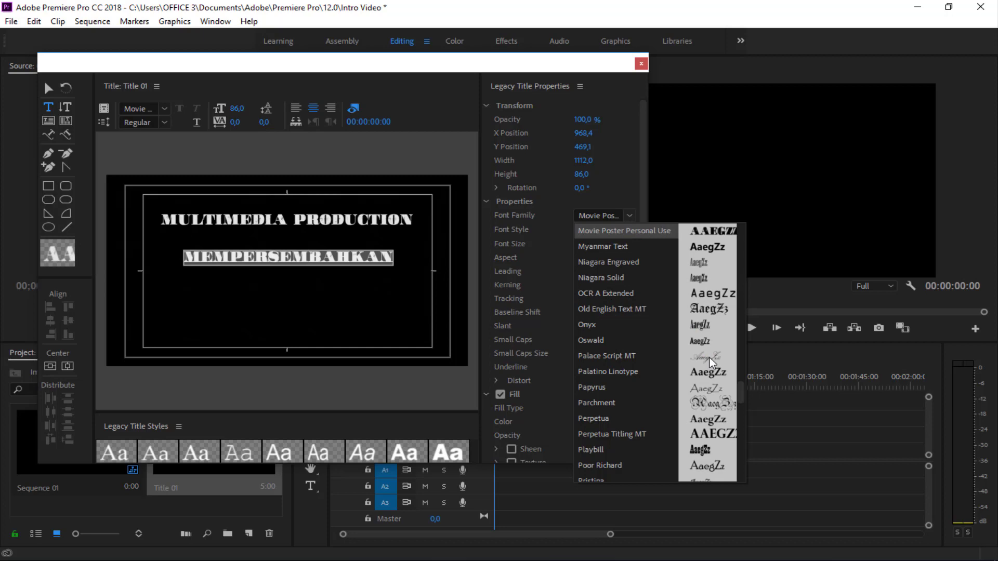
Set the Mempersembahkan line to Rage Italic at font size 100
scroll(723, 468, down, 2)
click(711, 410)
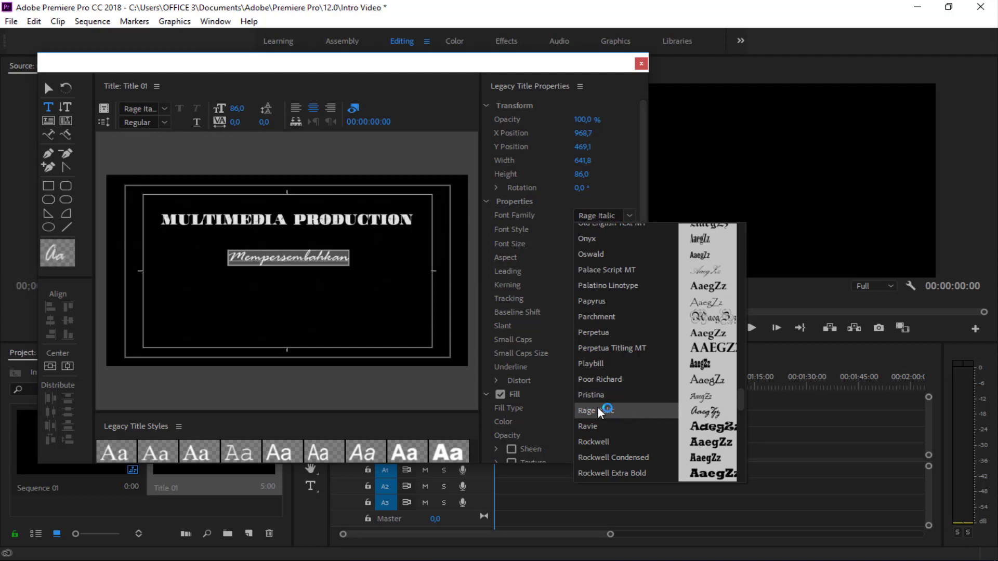
click(319, 265)
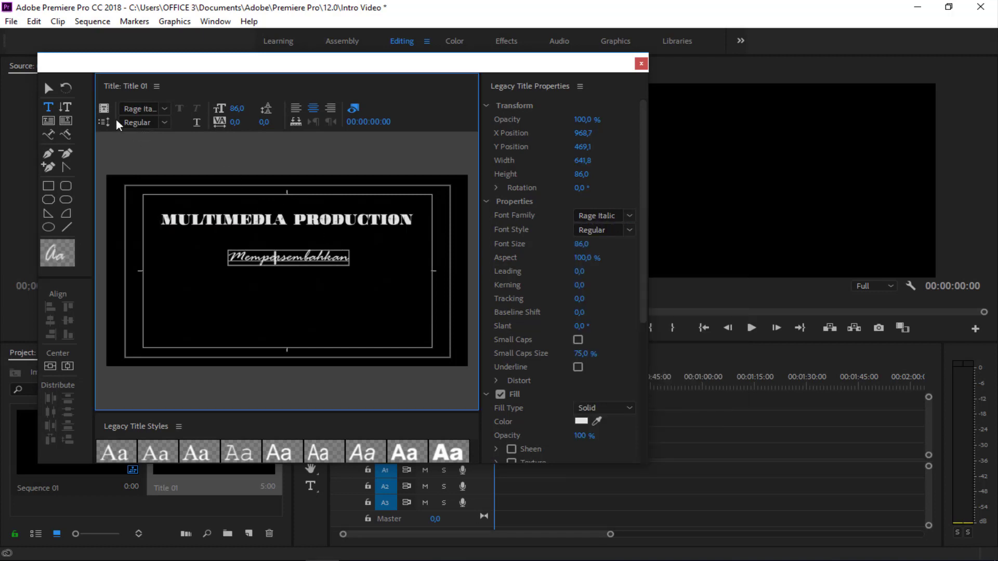
click(48, 88)
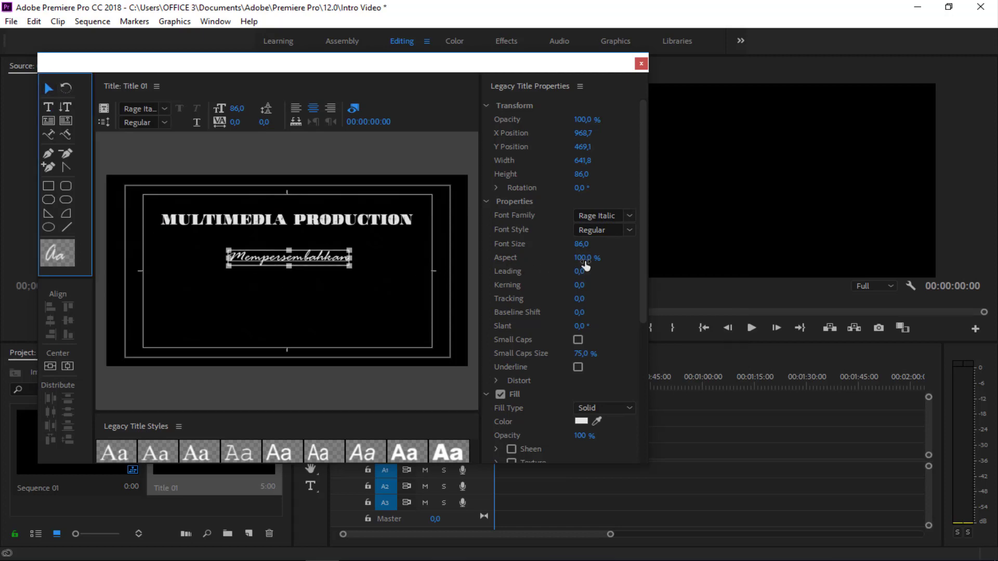
click(582, 244)
text(100)
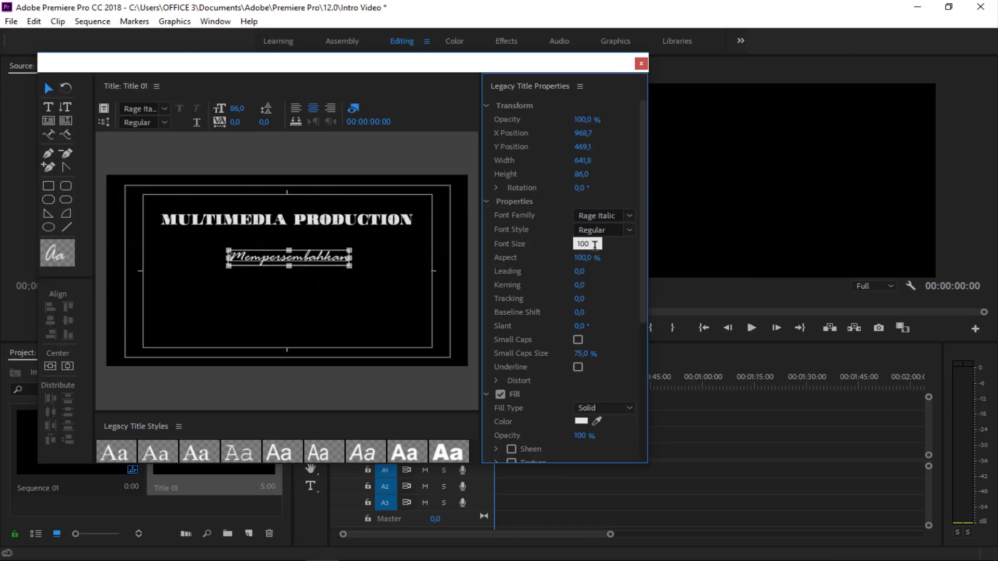
key(Return)
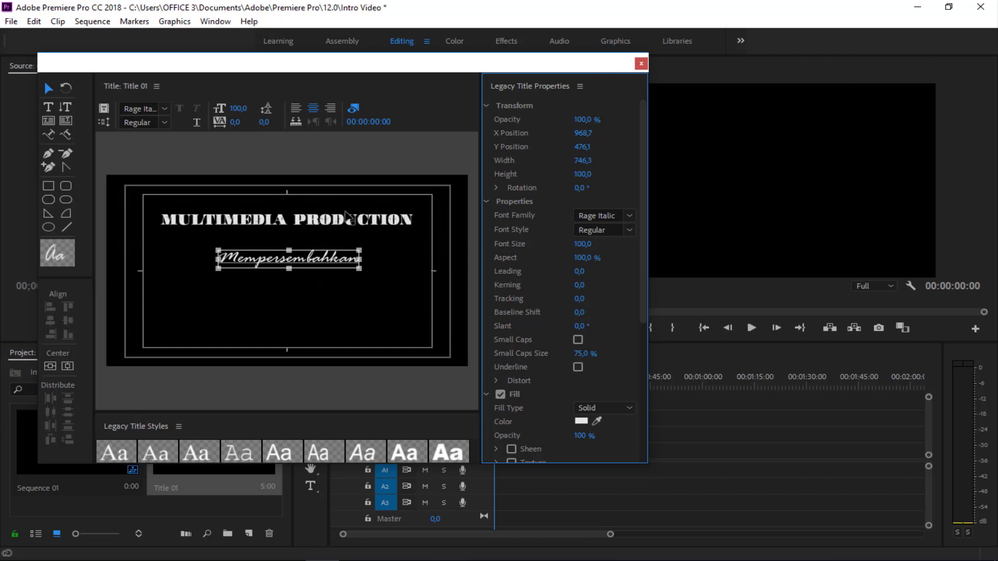
Set MULTIMEDIA PRODUCTION to size 80 and adjust the vertical spacing of both lines
click(352, 223)
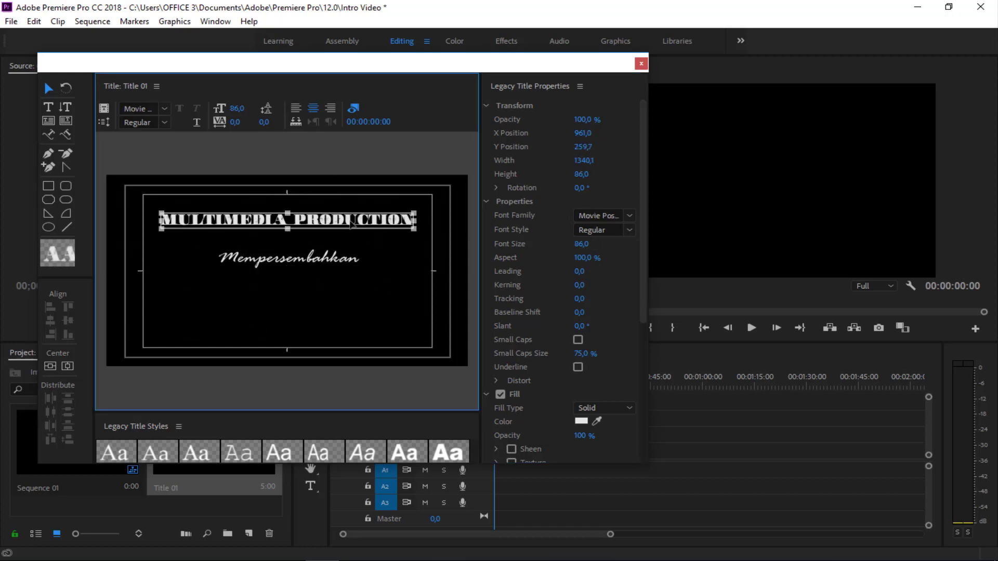
click(581, 244)
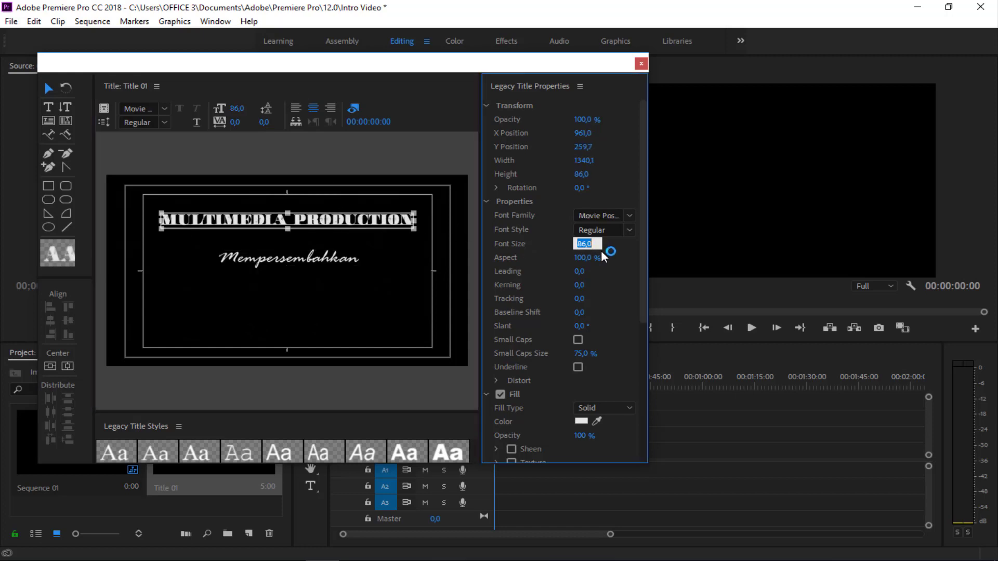
text(80)
key(Return)
click(348, 308)
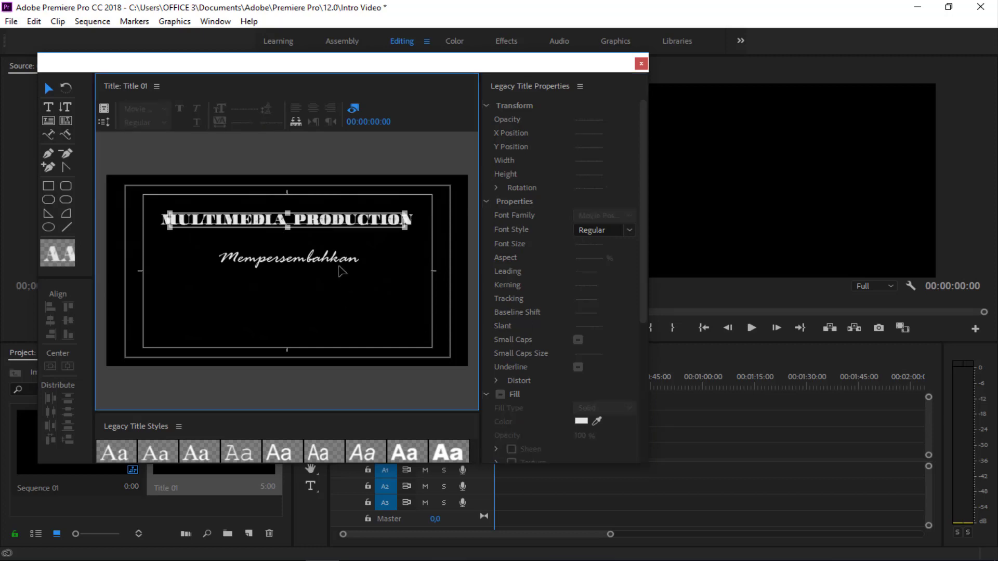
click(325, 227)
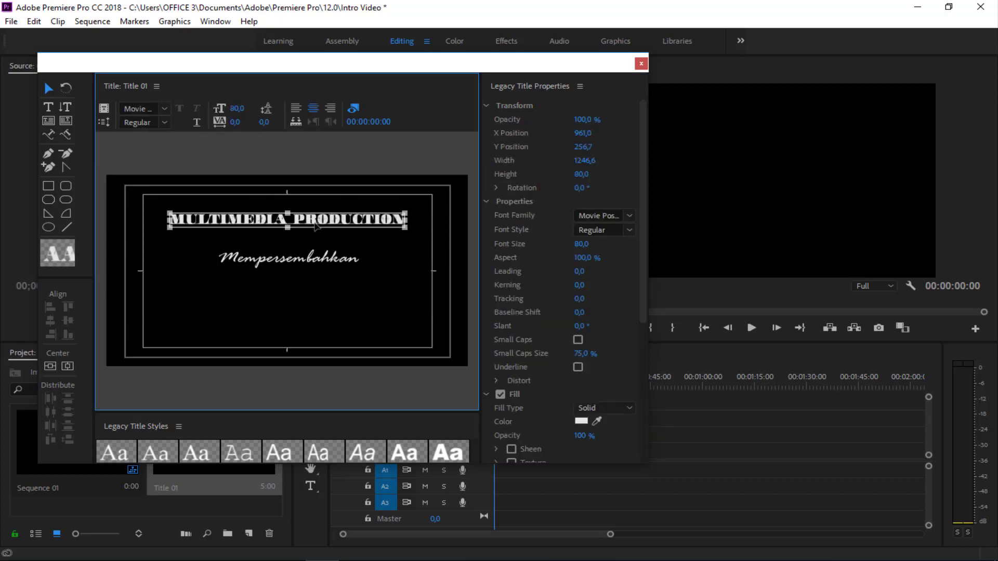
drag(318, 228, 323, 245)
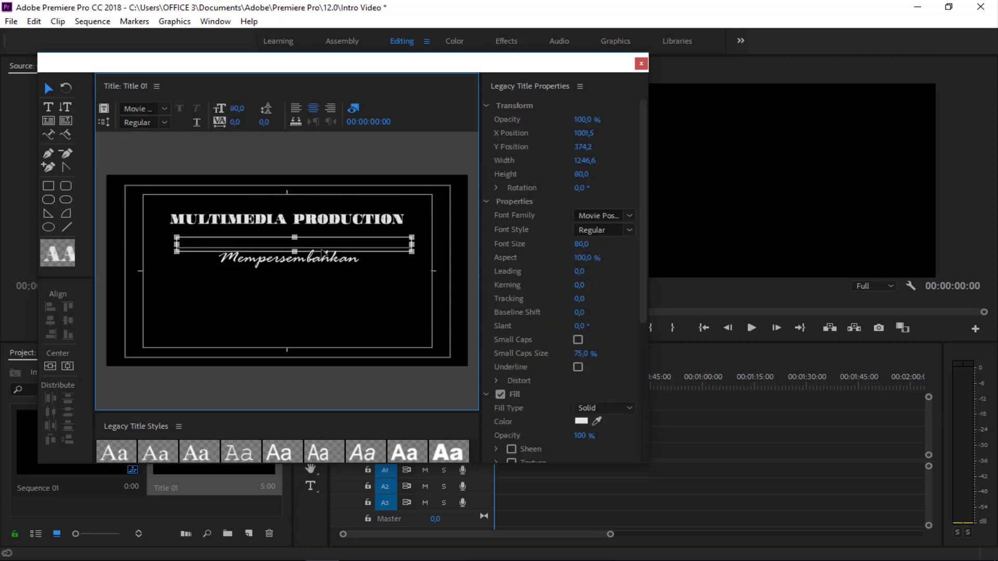
click(319, 260)
drag(319, 274, 321, 282)
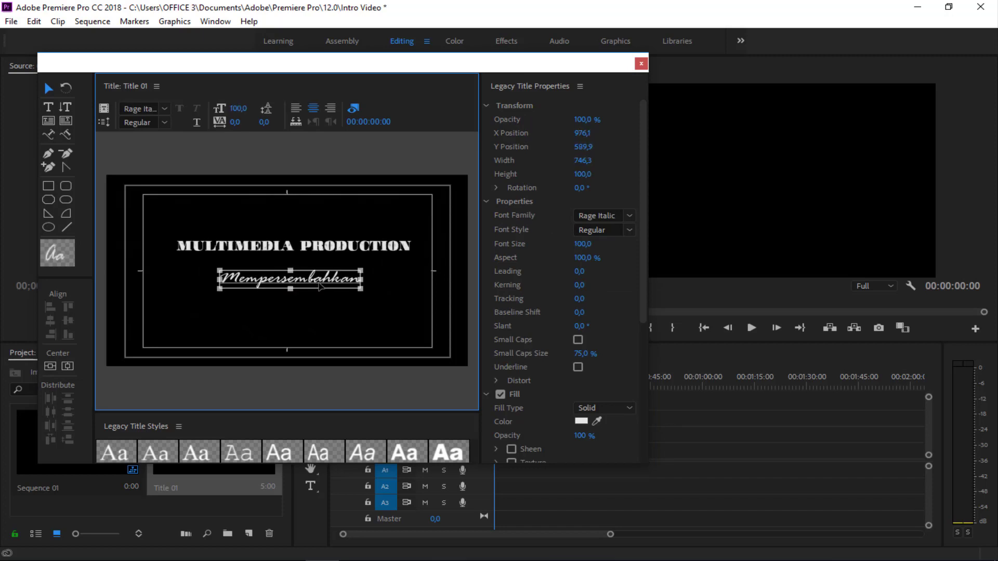
click(326, 265)
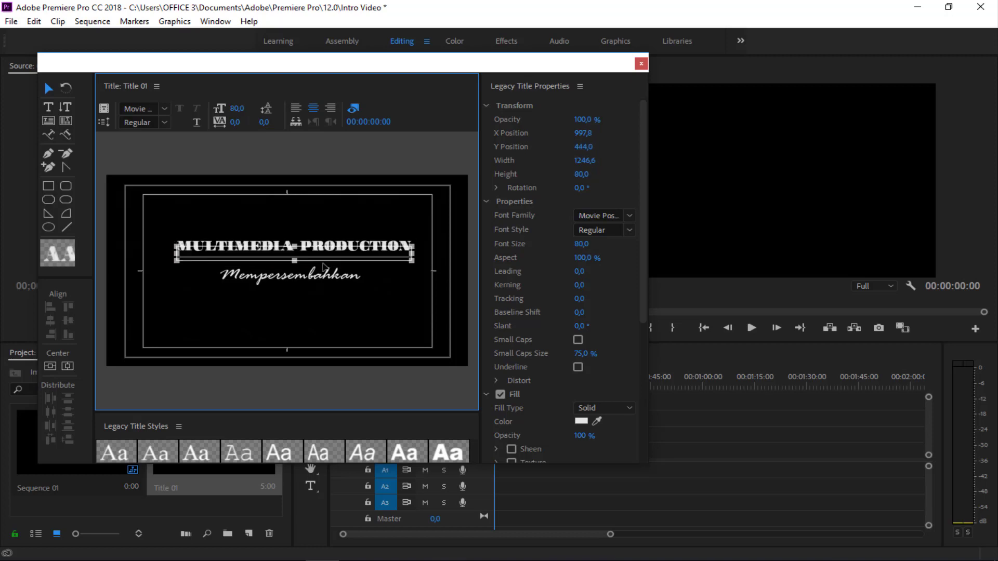
drag(325, 271, 325, 268)
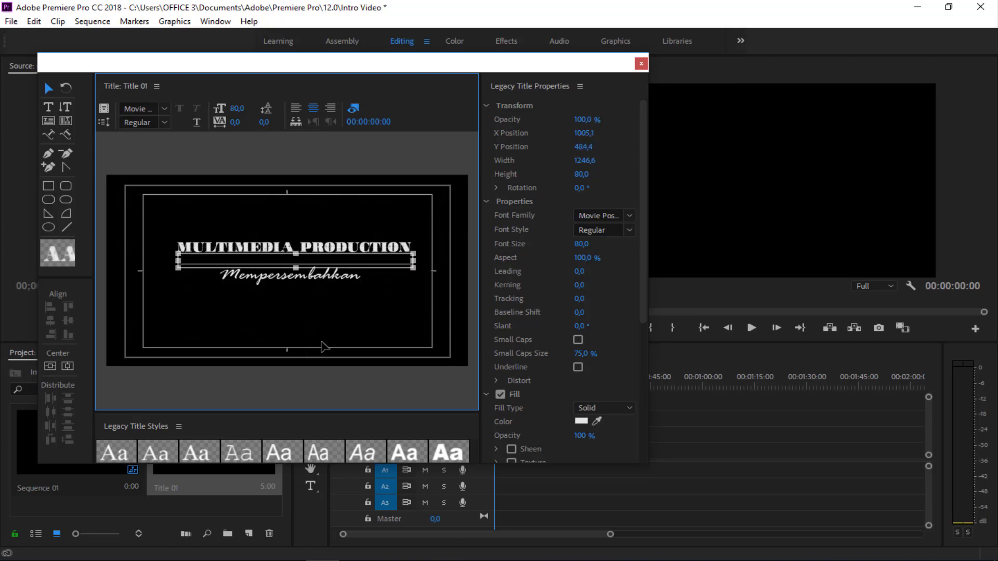
Select both text lines, centre them horizontally, and nudge them up one pixel
click(329, 228)
click(326, 266)
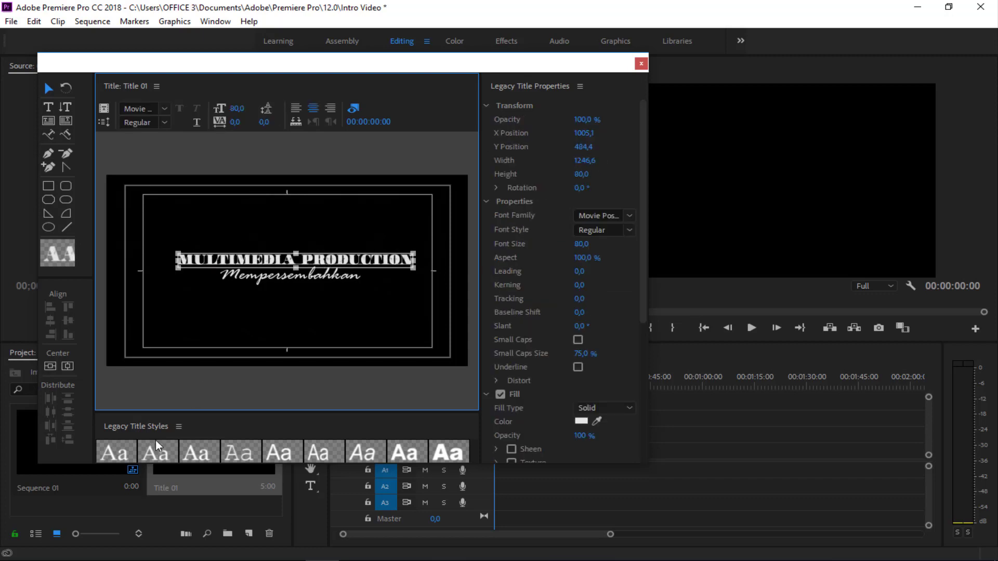
click(257, 283)
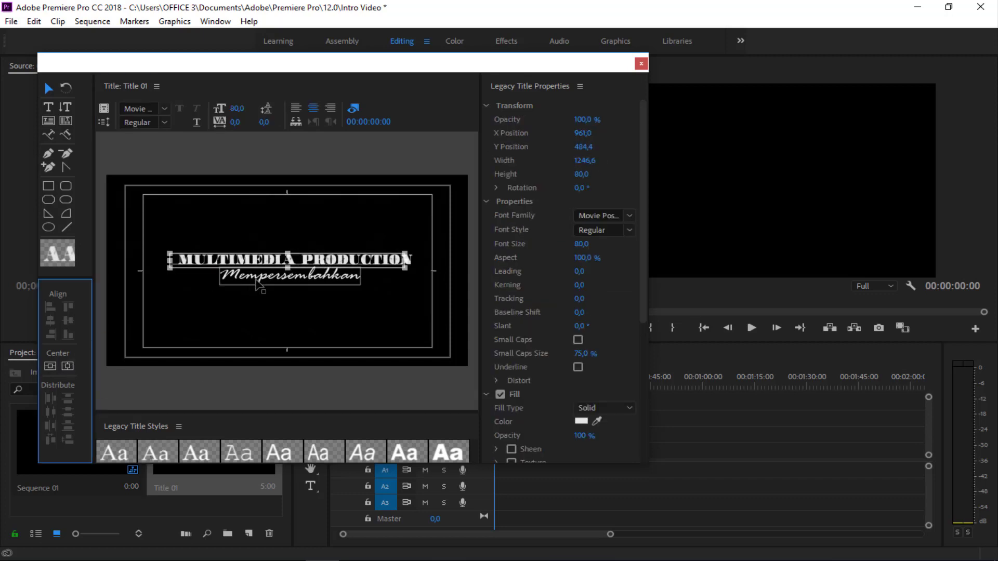
key(ctrl+a)
click(68, 366)
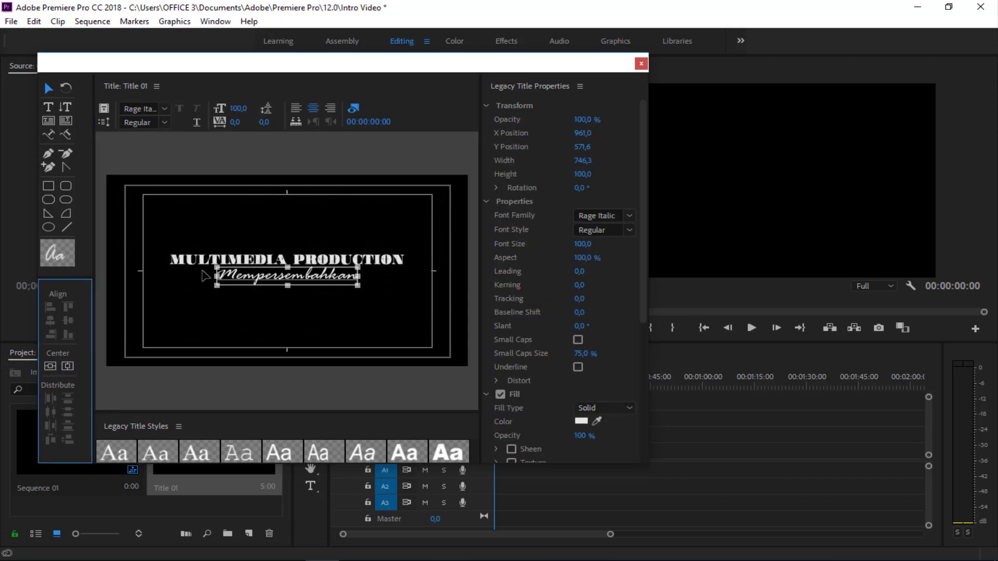
click(240, 245)
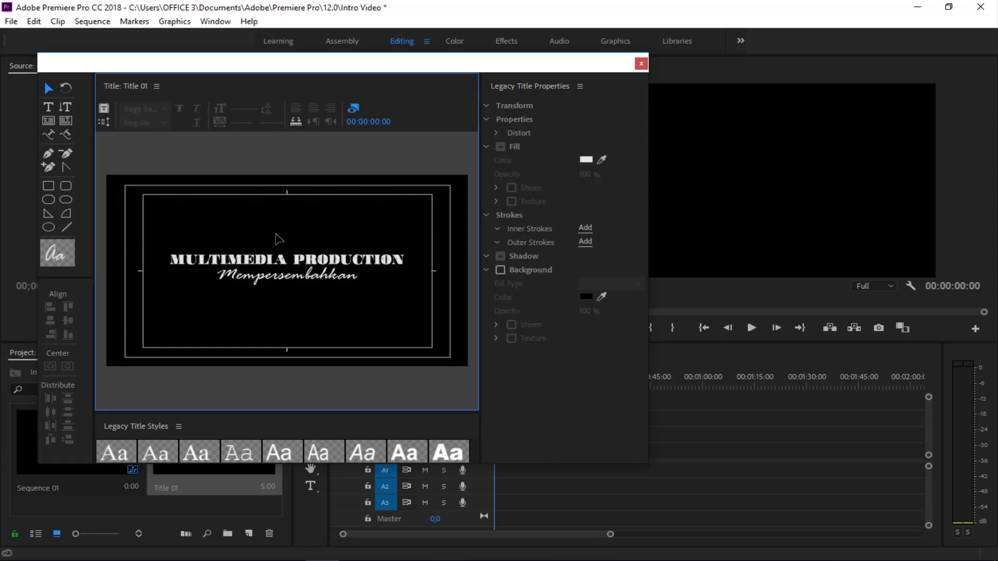
key(ctrl+a)
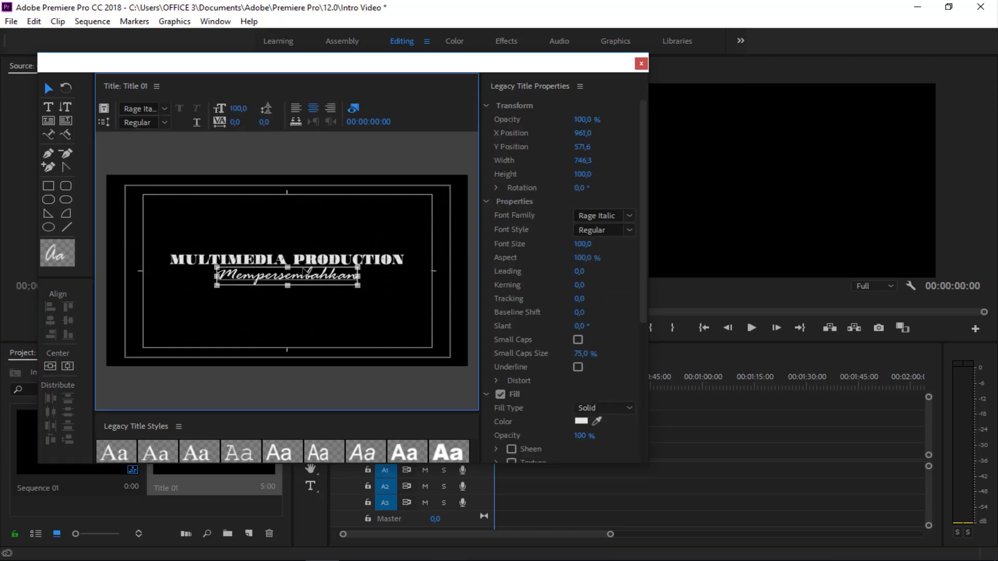
key(Up)
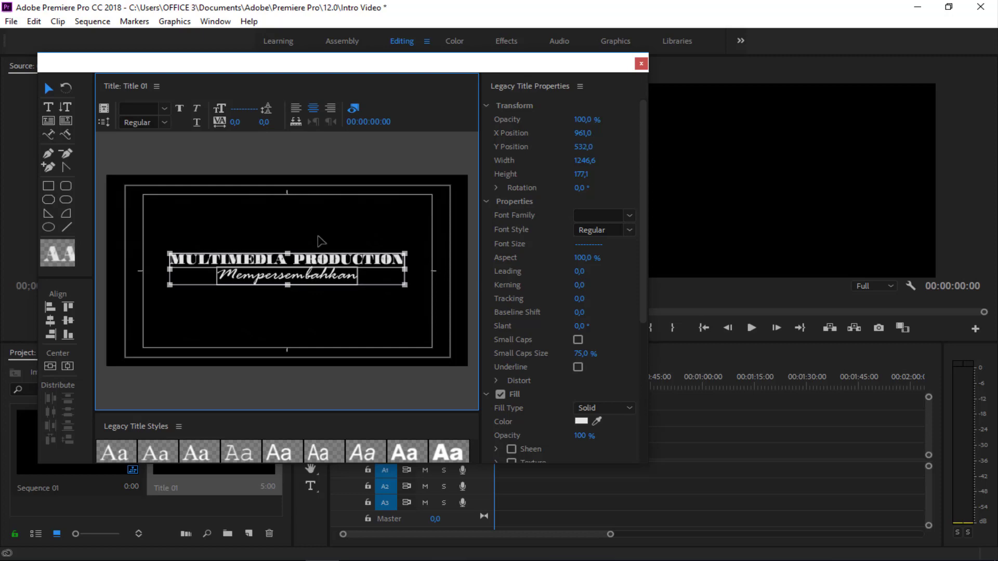
click(324, 212)
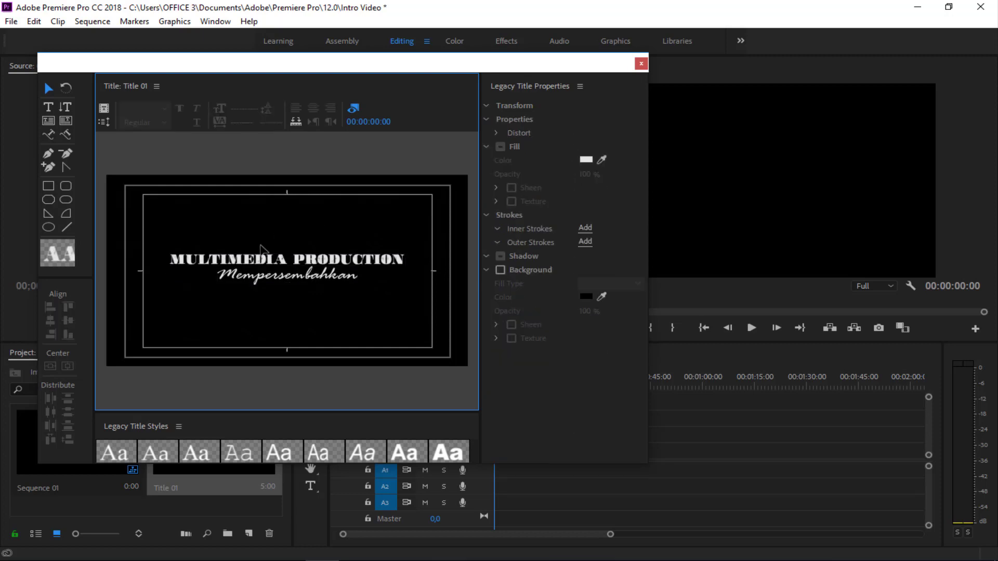
click(266, 266)
click(253, 264)
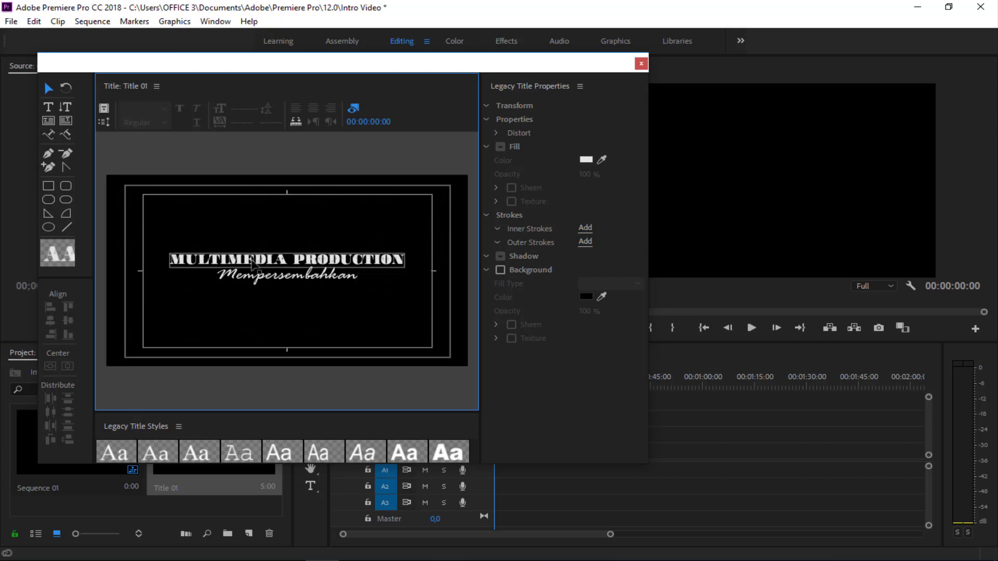
click(258, 278)
click(257, 218)
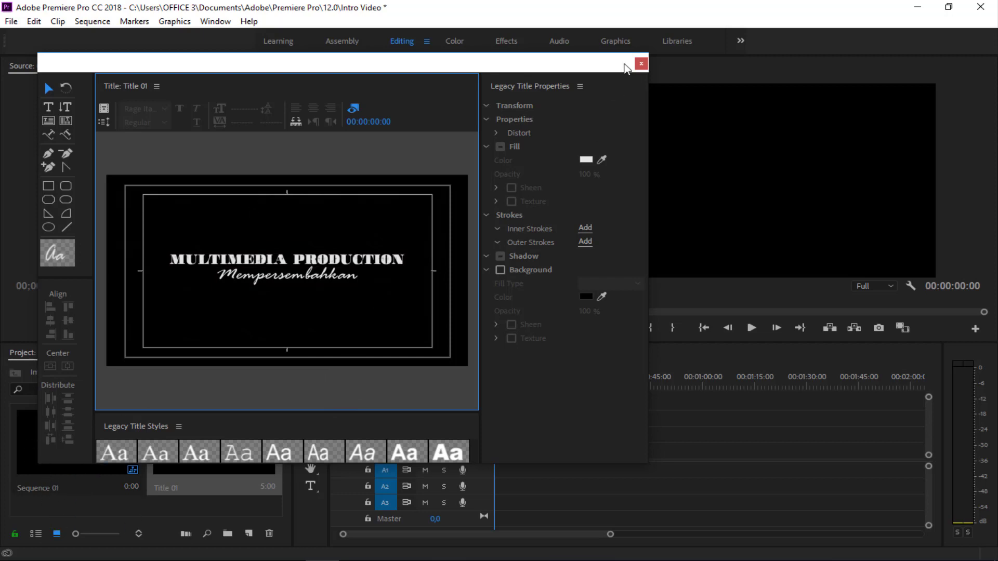
Close the titler and place Title 01 at 00:00 on track V1, zooming the timeline onto it
click(641, 66)
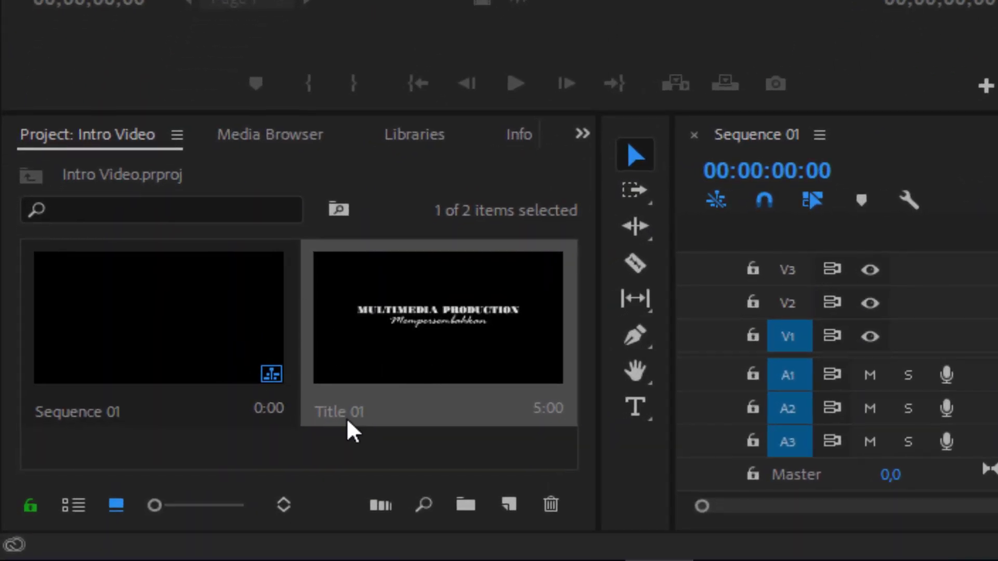
double_click(334, 423)
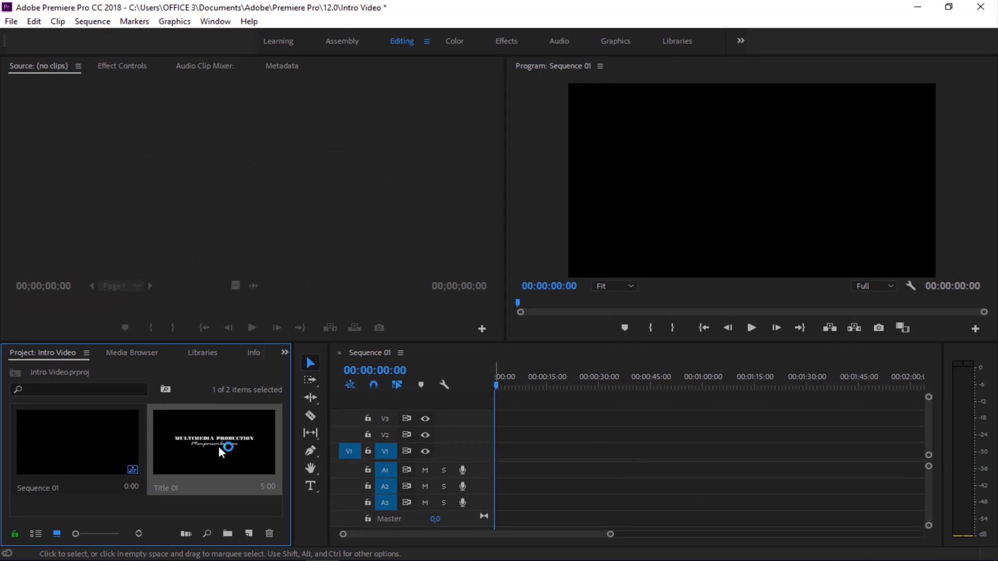
mouse_move(221, 452)
mouse_down()
mouse_move(502, 425)
mouse_move(466, 448)
mouse_up()
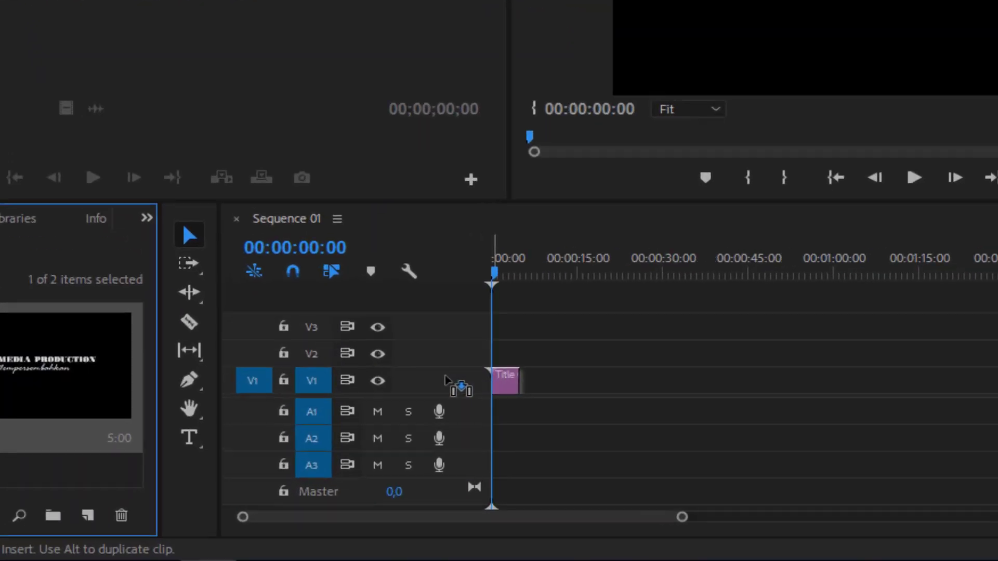
drag(445, 381, 447, 382)
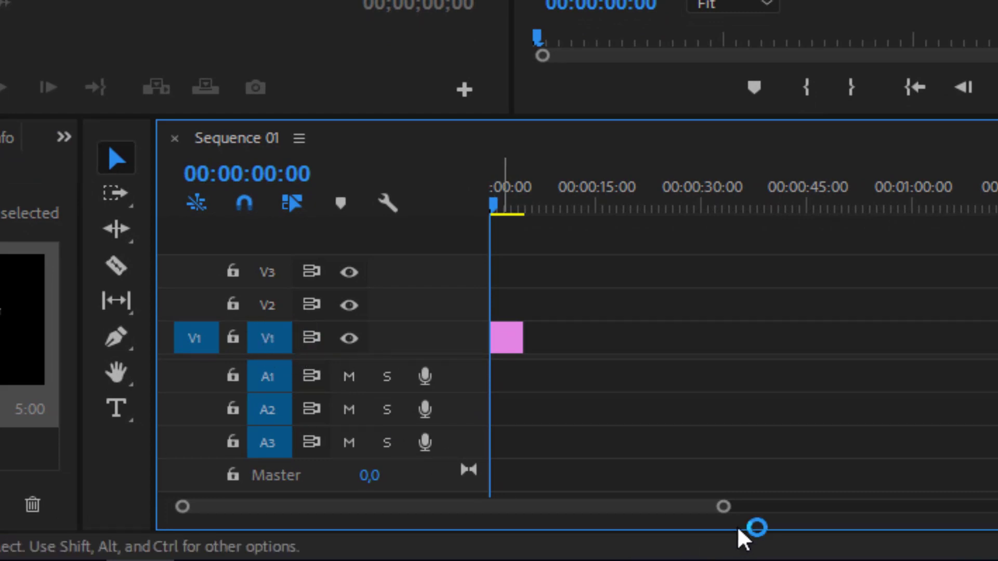
drag(724, 510, 590, 500)
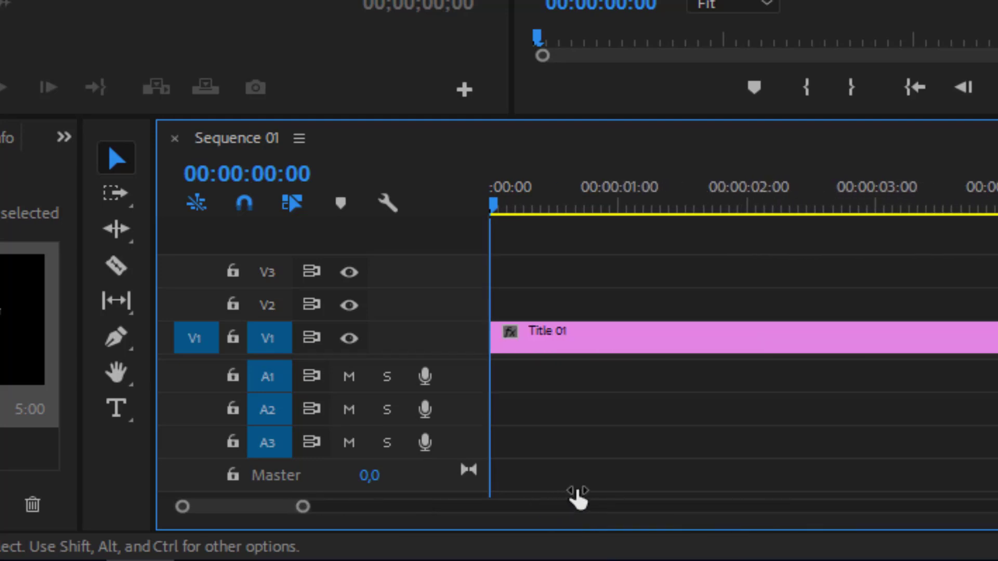
drag(590, 499, 583, 497)
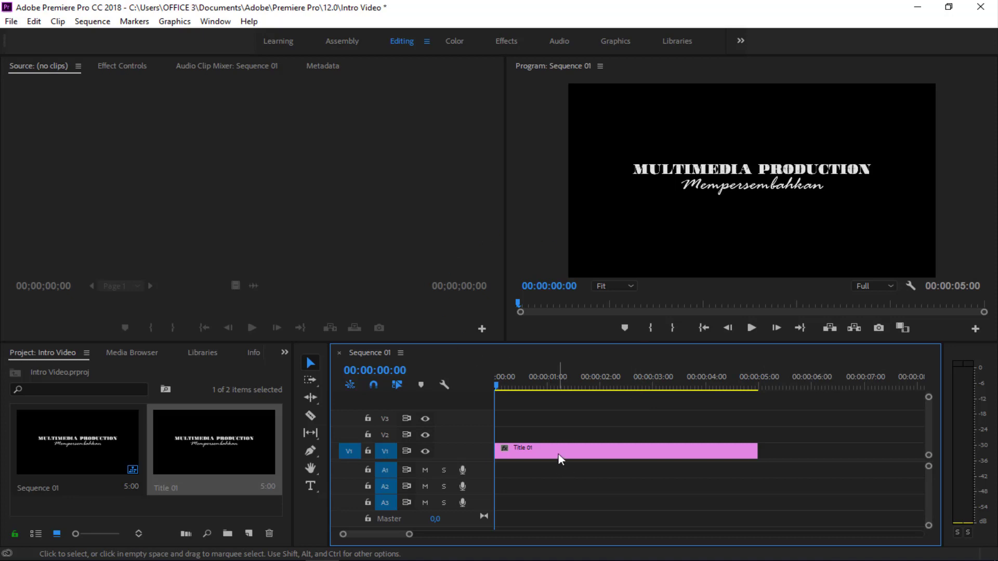
Select the Title 01 clip and expand its Motion properties in Effect Controls
click(538, 451)
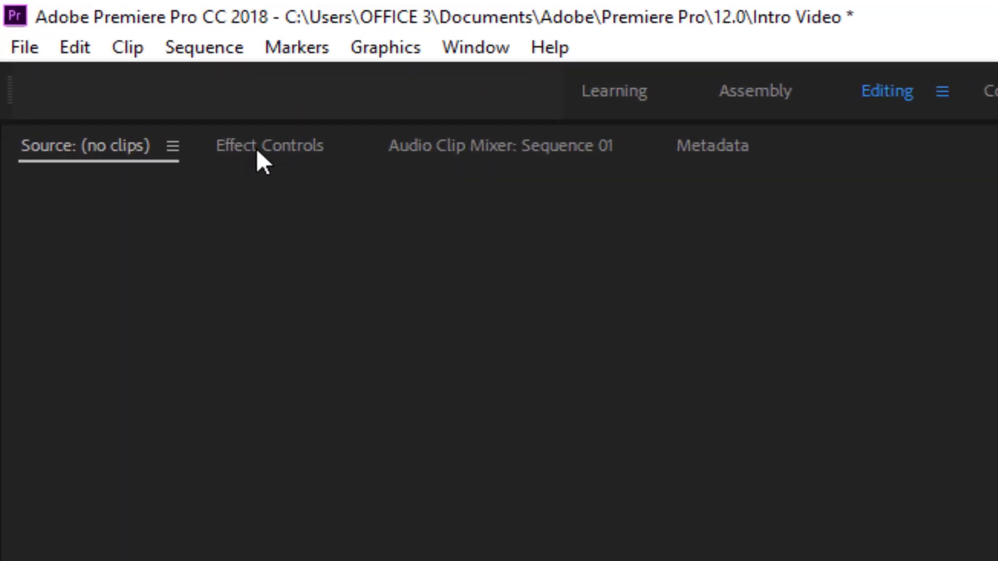
click(265, 145)
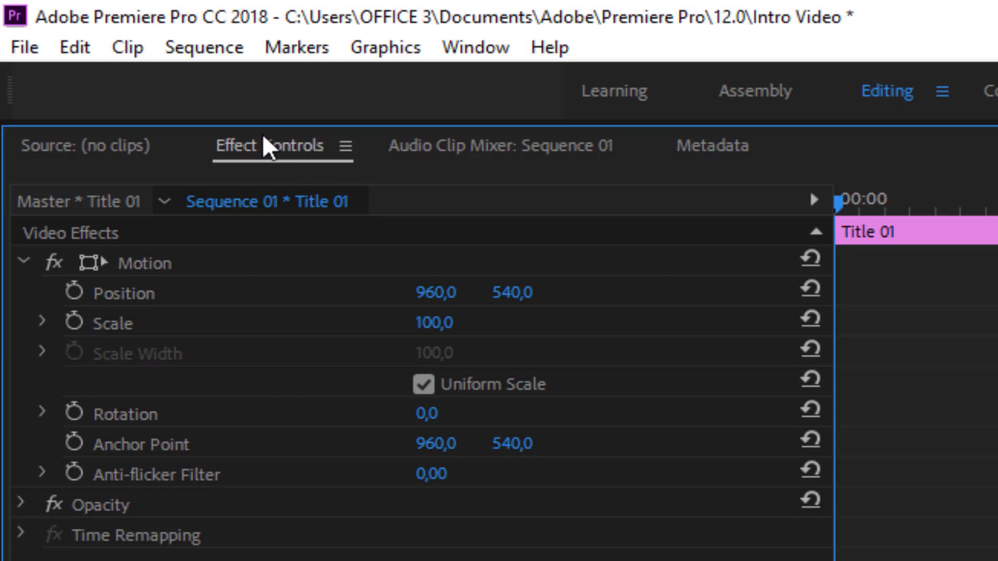
click(24, 257)
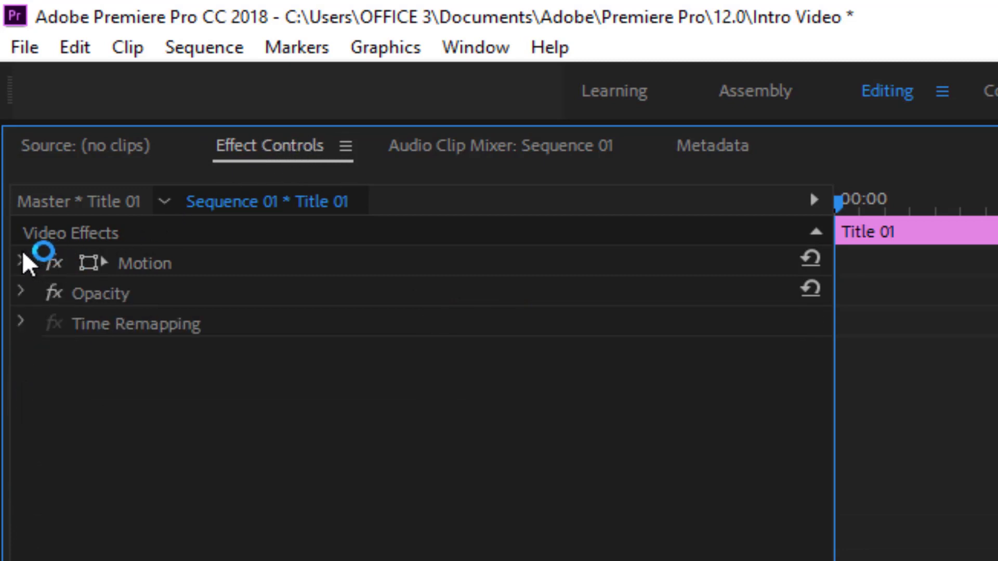
click(117, 204)
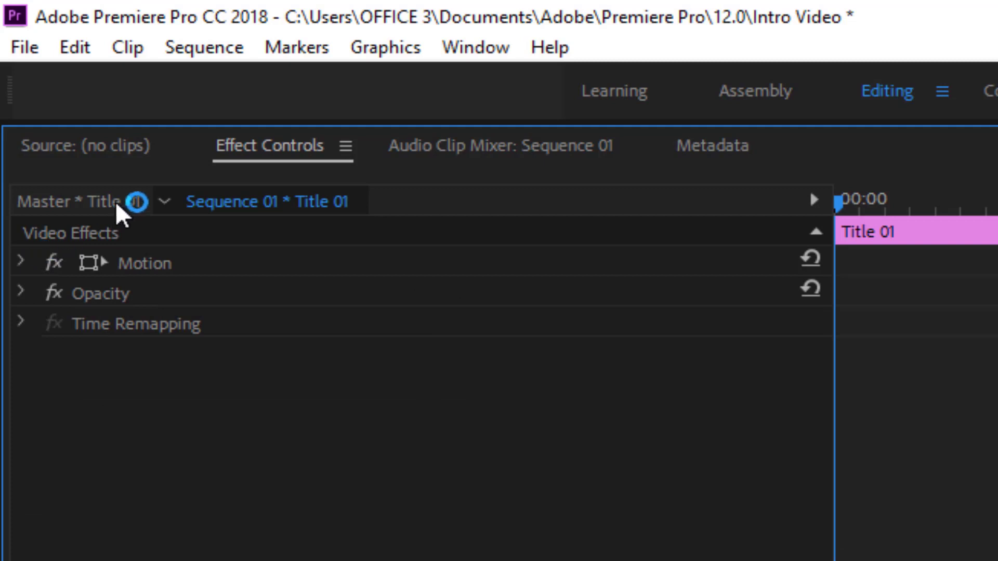
click(22, 260)
click(64, 243)
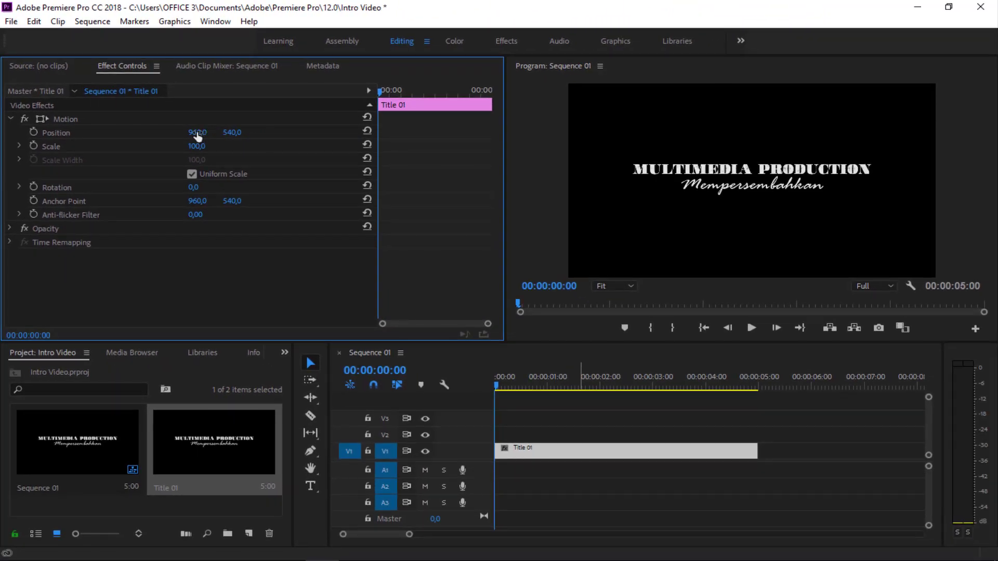
Try several Position values such as 447, then reset Position to 960,540 and Scale to 100
mouse_move(197, 134)
mouse_down()
mouse_move(539, 134)
mouse_move(384, 170)
mouse_move(208, 173)
mouse_move(187, 155)
mouse_move(520, 145)
mouse_up()
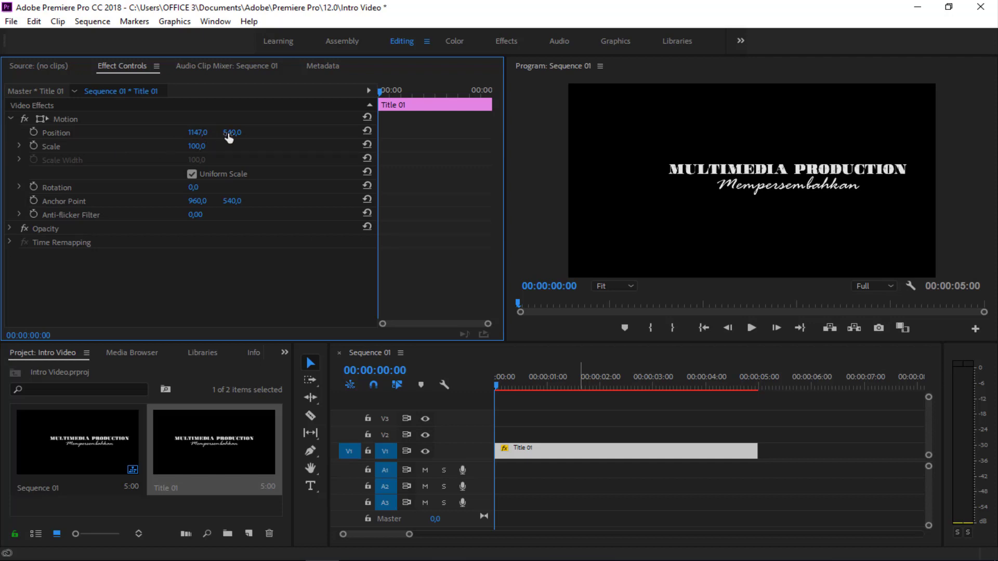
click(229, 133)
text(447)
key(Return)
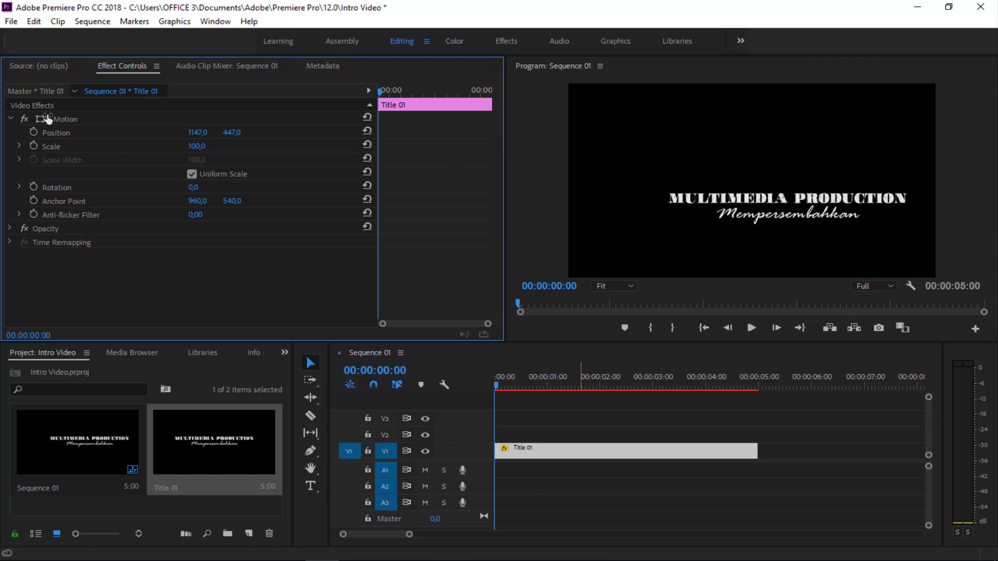
drag(232, 132, 251, 134)
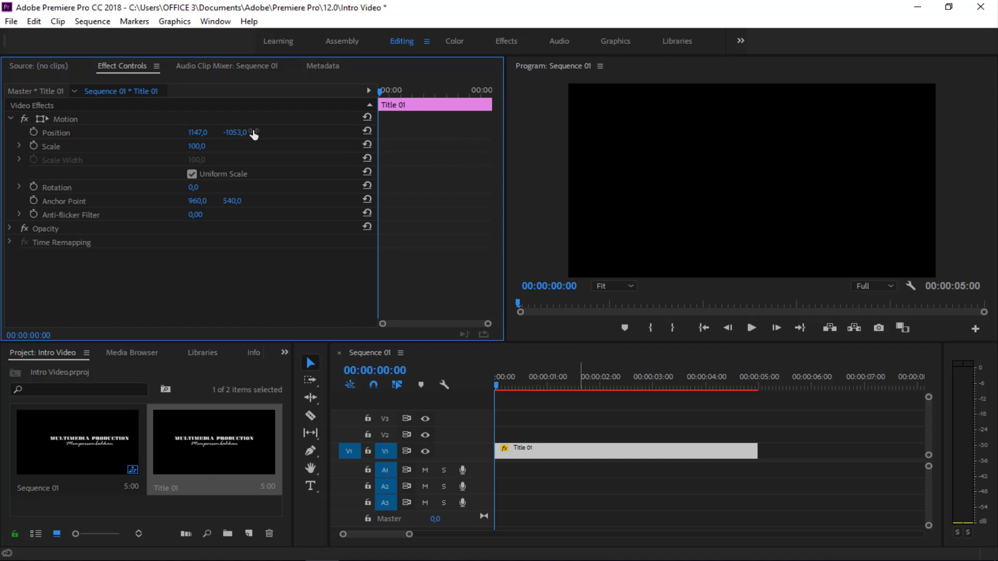
click(366, 133)
mouse_move(231, 132)
mouse_down()
mouse_move(89, 136)
mouse_move(285, 145)
mouse_up()
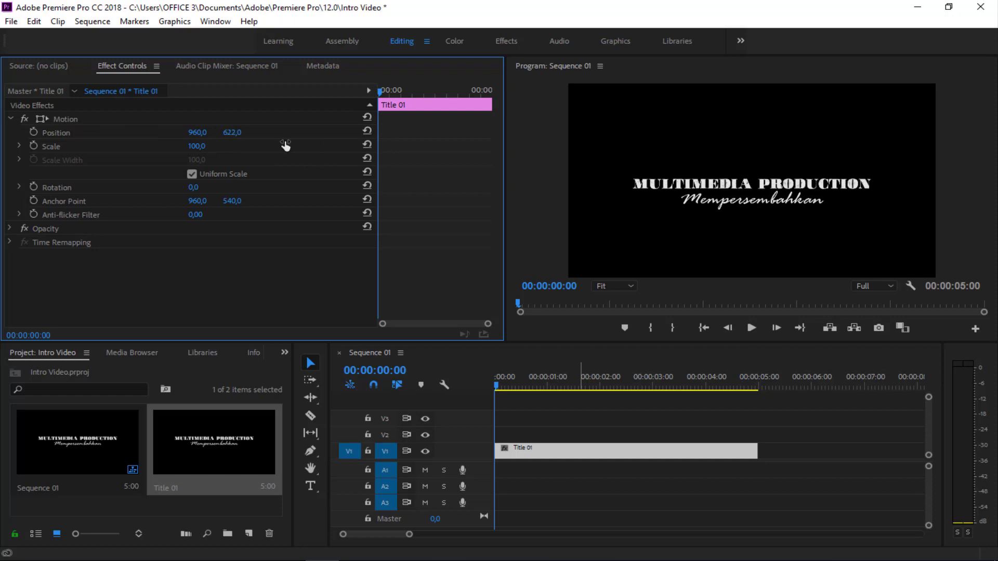
mouse_move(227, 133)
mouse_down()
mouse_move(245, 138)
mouse_move(165, 161)
mouse_move(243, 156)
mouse_move(220, 154)
mouse_up()
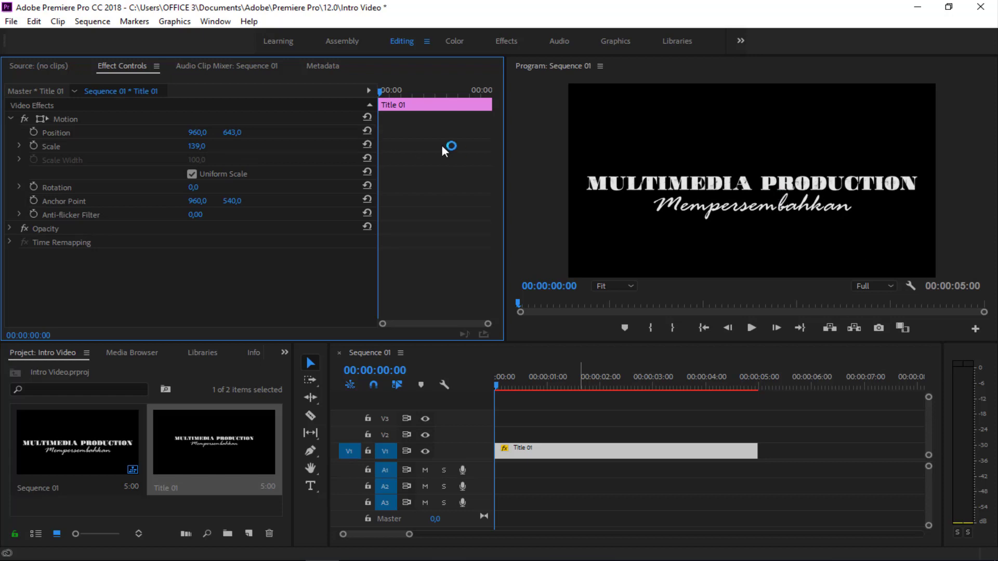
click(367, 130)
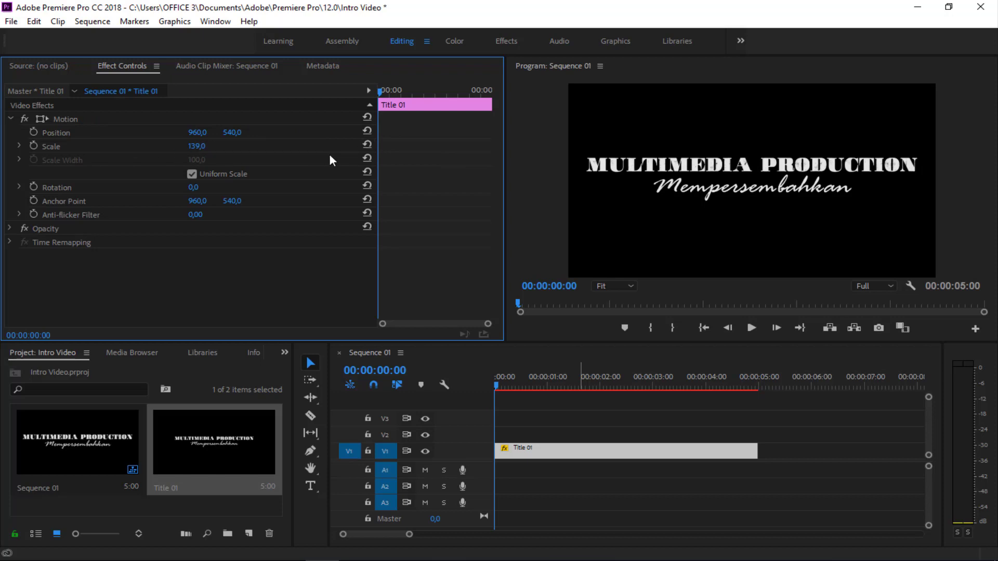
click(367, 146)
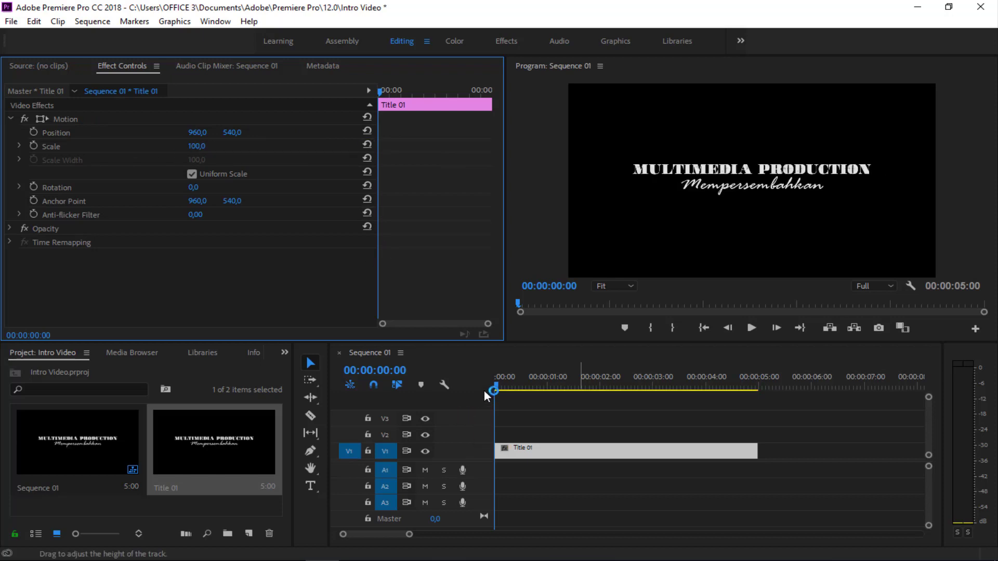
Turn on Scale animation for Title 01 with a keyframe of 100 at the first frame
click(499, 389)
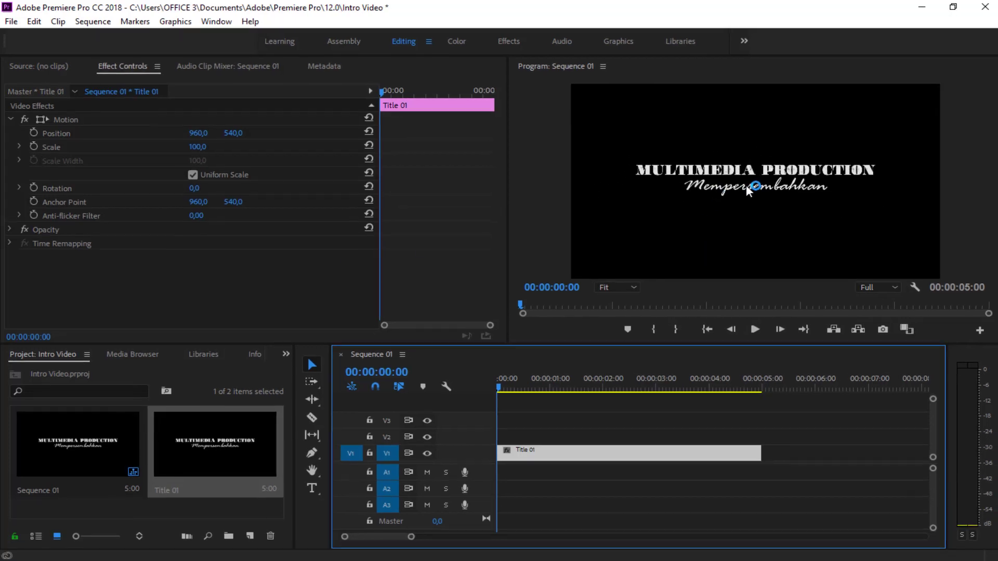
click(748, 185)
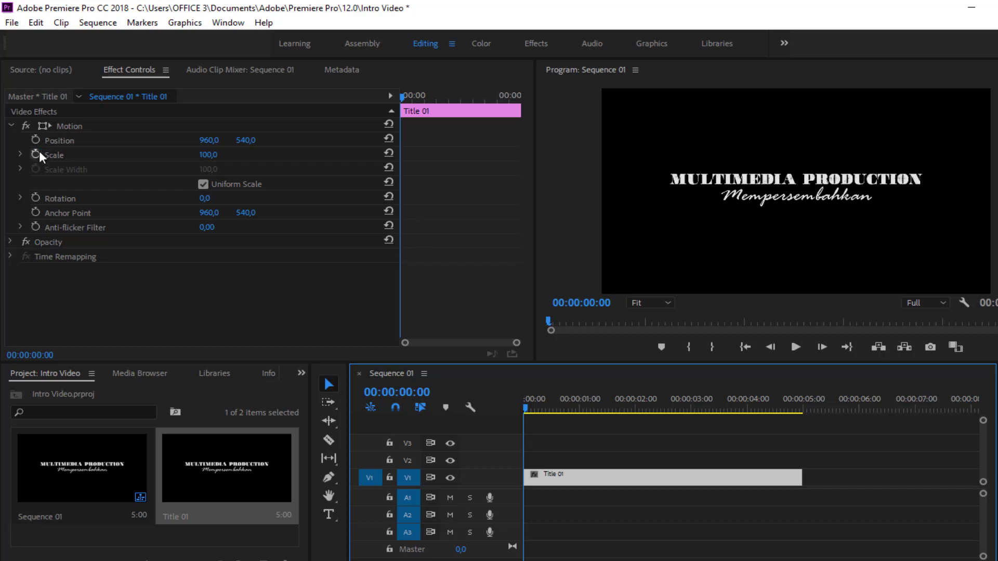
click(36, 154)
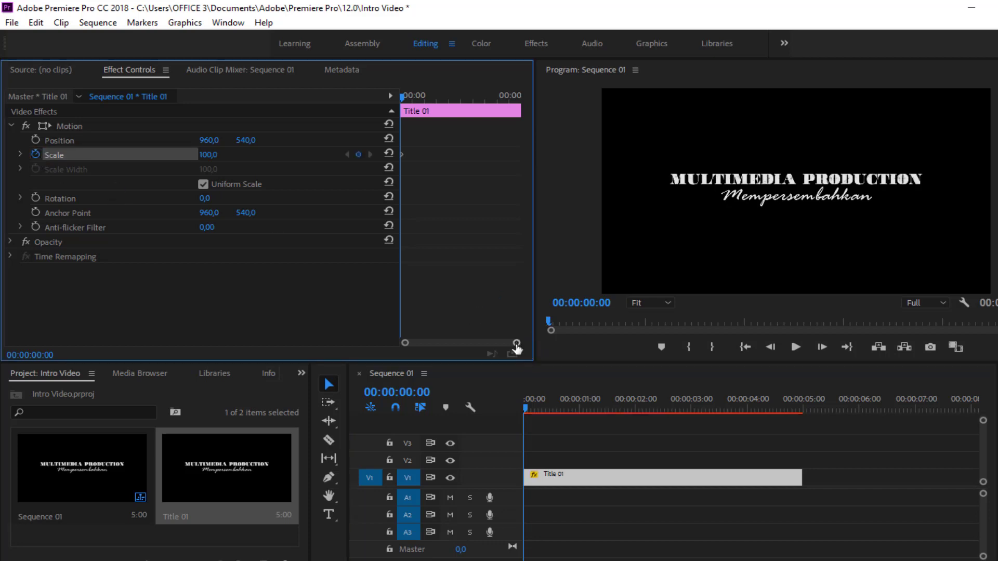
Zoom the keyframe timeline and step the playhead forward in five-frame jumps
drag(515, 342, 493, 342)
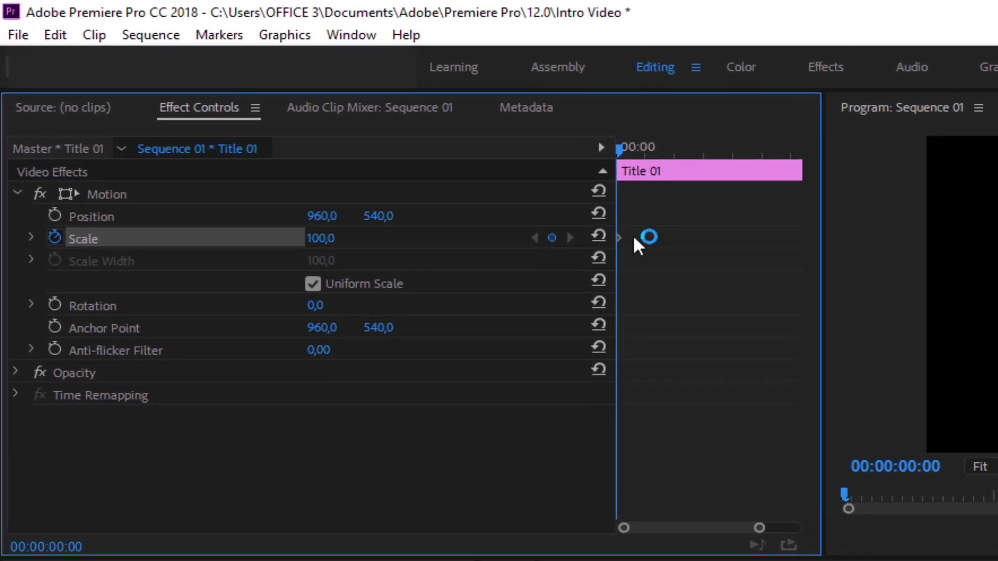
drag(759, 528, 716, 528)
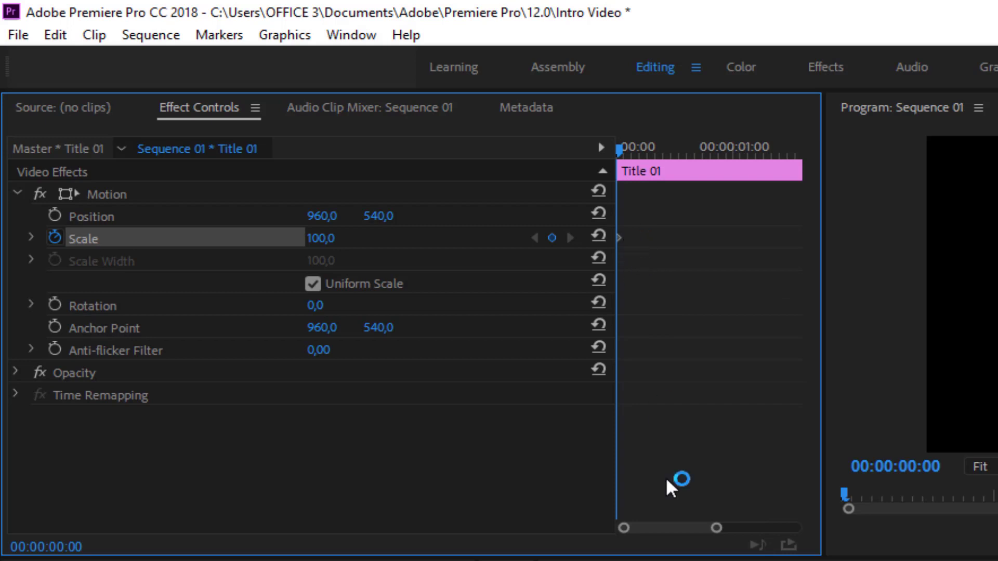
drag(718, 530, 722, 529)
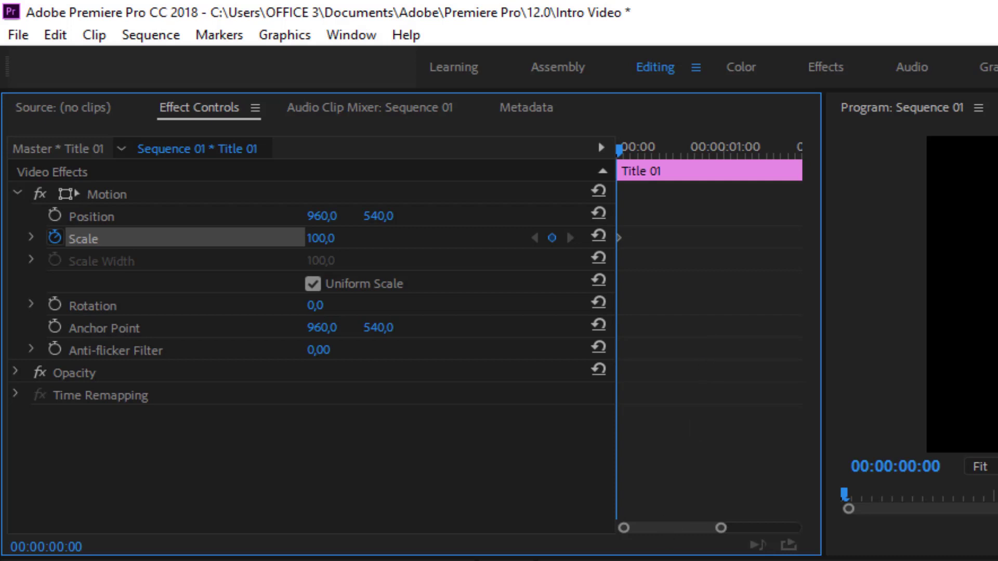
key(shift+Right)
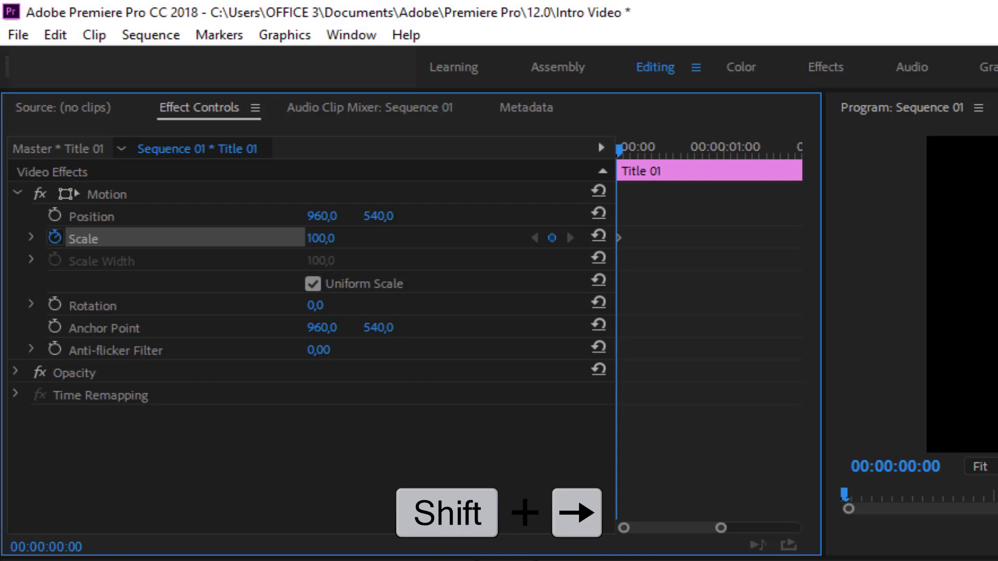
key(shift+Right)
key(shift+Right)
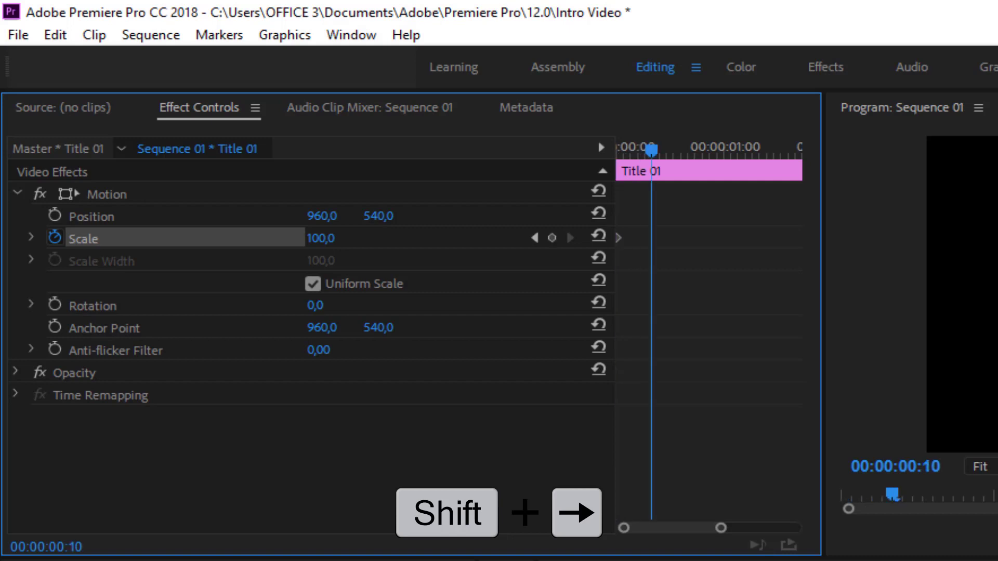
key(shift+Right)
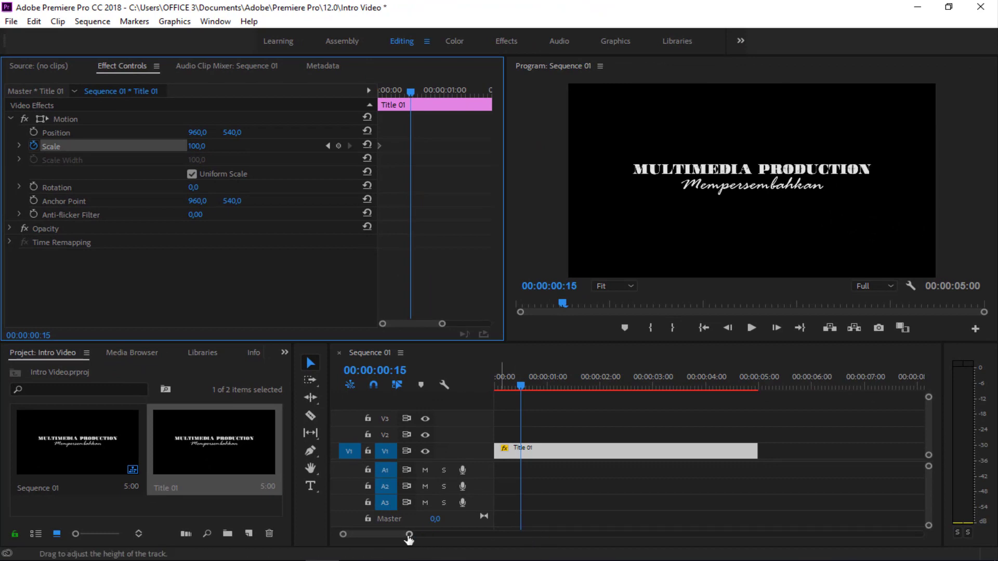
Add a full-size Scale keyframe at 00:00:00:15
mouse_move(409, 534)
mouse_down()
mouse_move(439, 534)
mouse_move(370, 534)
mouse_up()
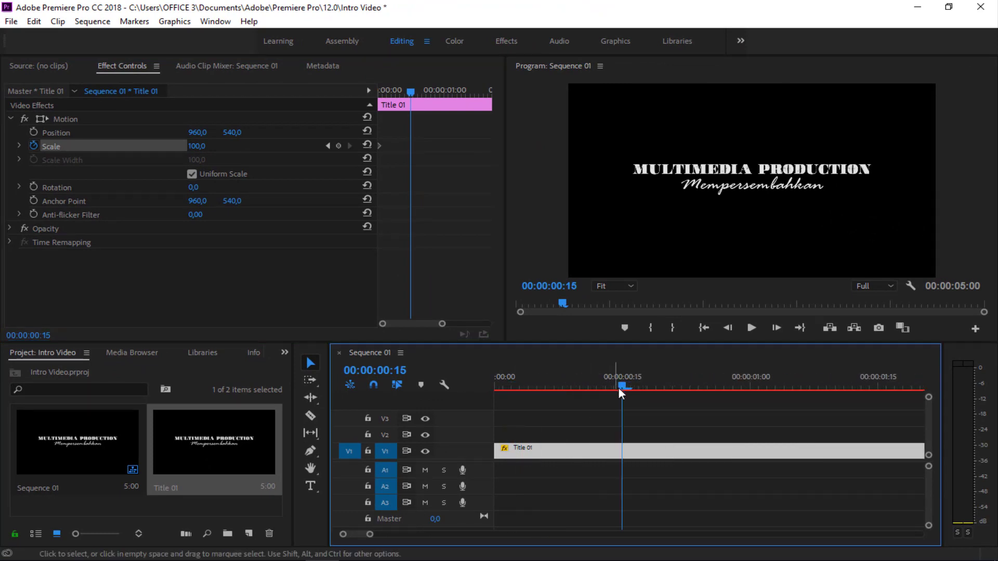
drag(621, 393, 329, 407)
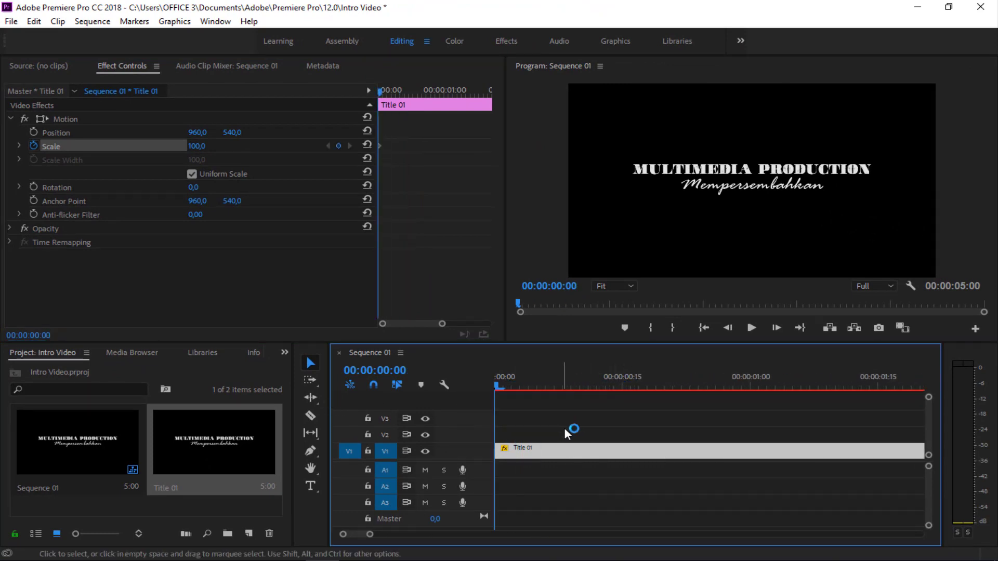
key(shift+Right)
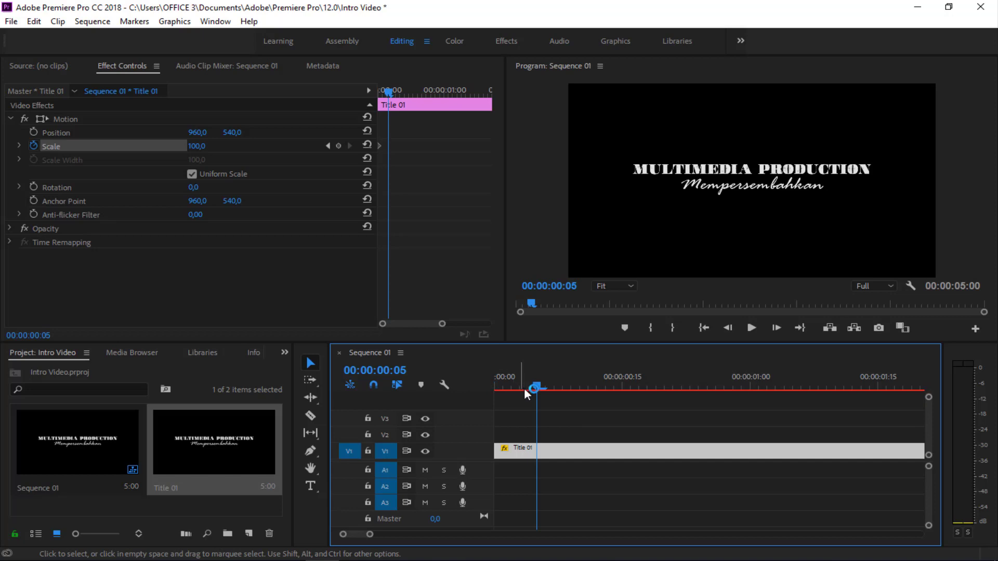
key(shift+Right)
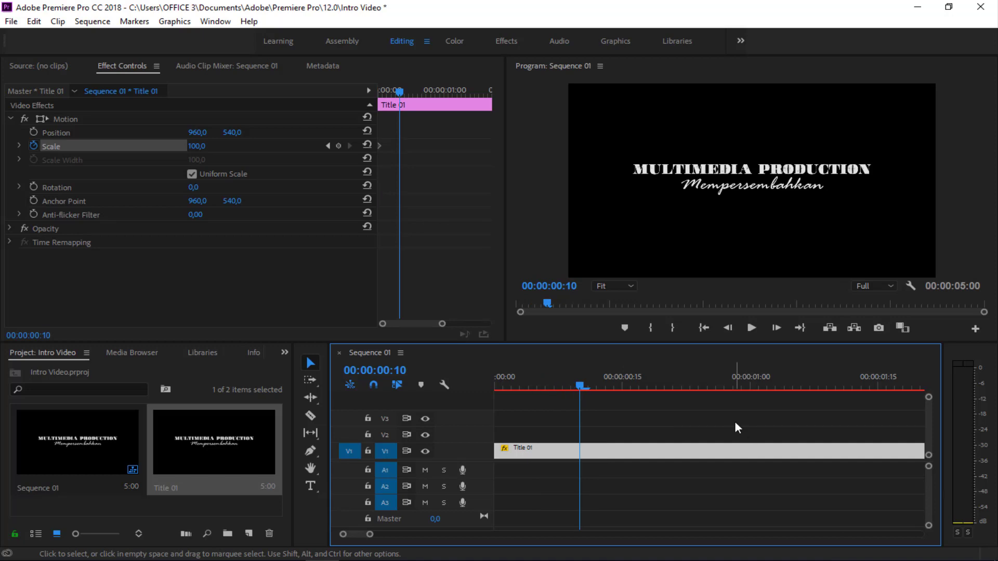
key(shift+Right)
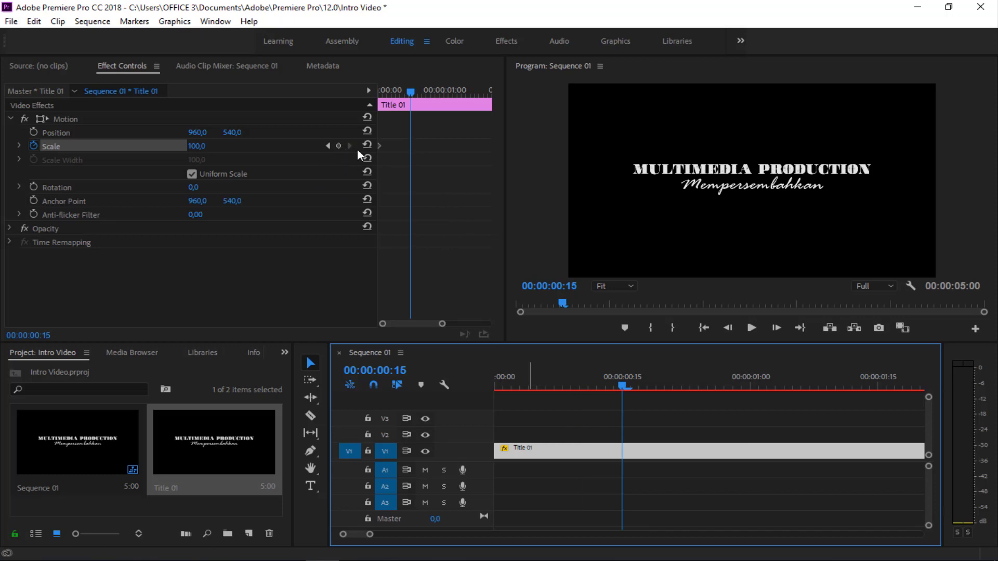
click(340, 148)
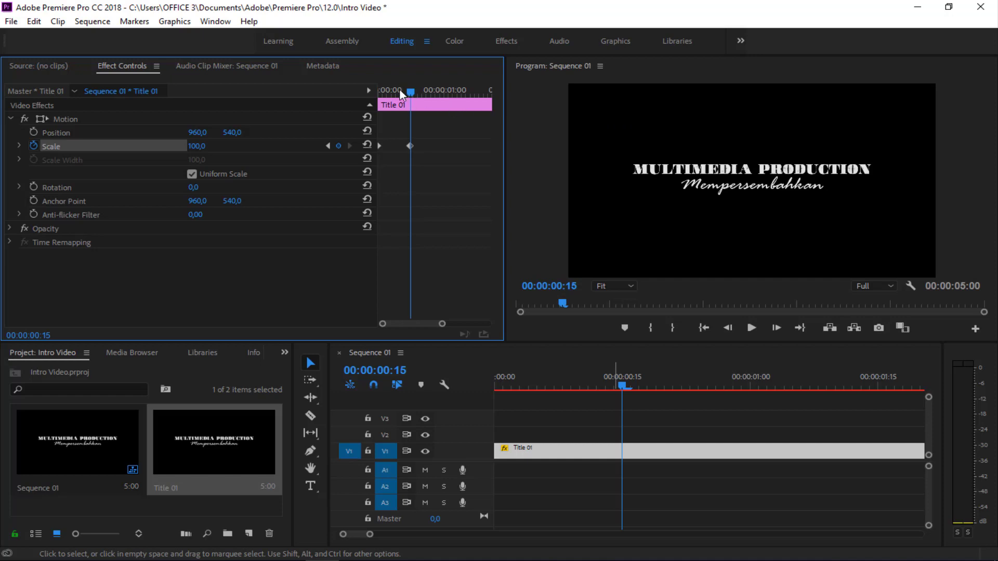
Set Scale to 0 at the clip's first frame
drag(413, 100, 379, 98)
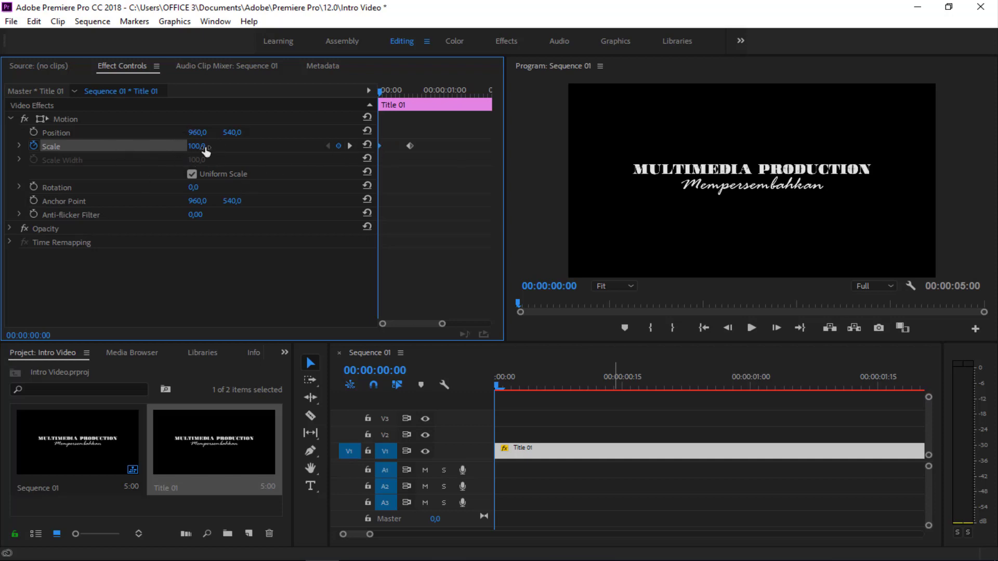
click(205, 149)
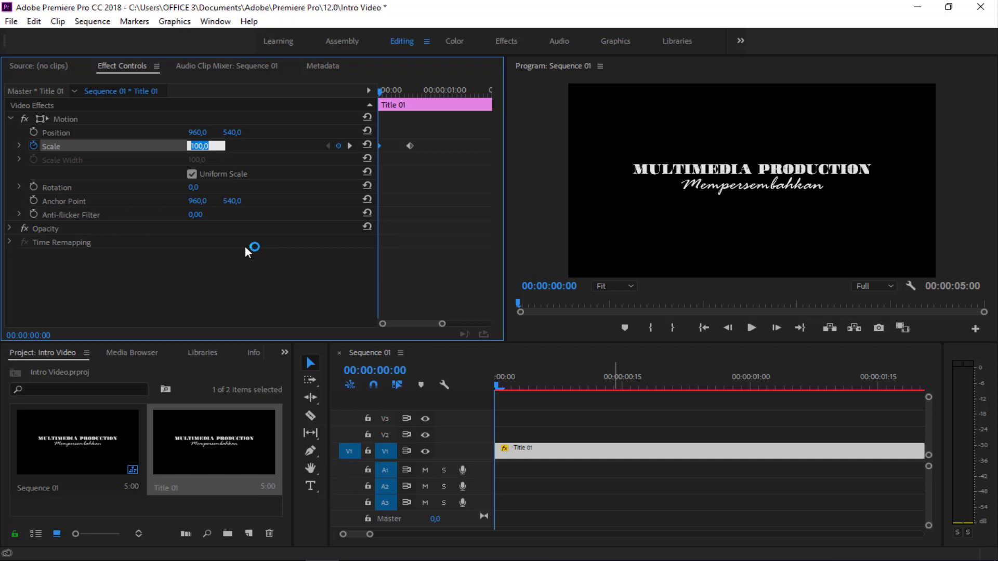
text(0)
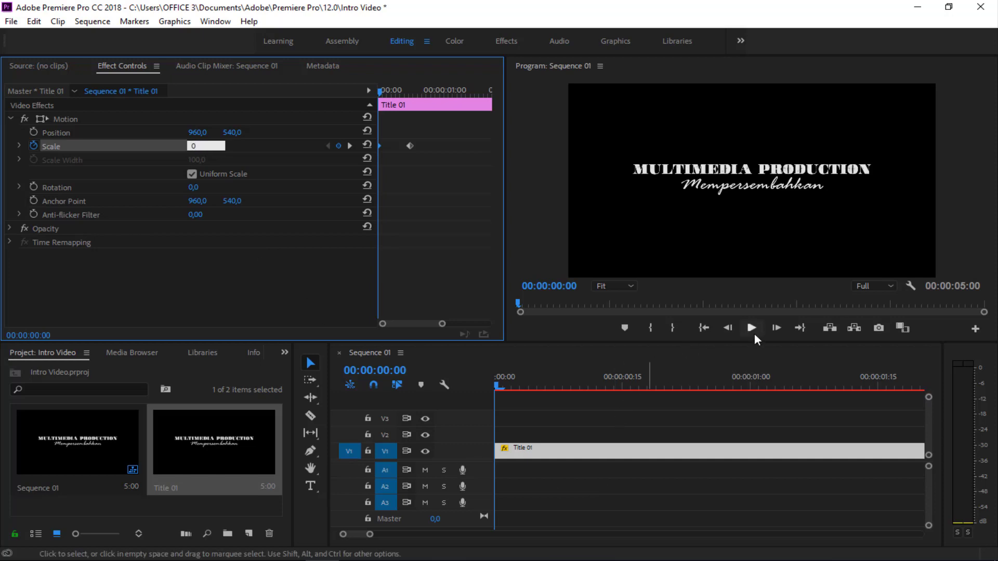
click(690, 419)
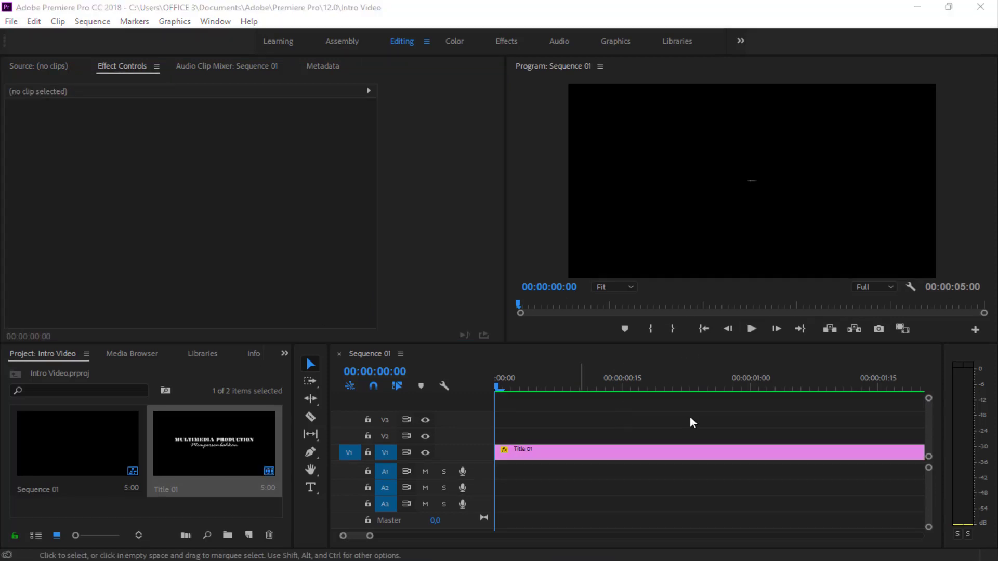
key(ctrl+s)
Zoom the sequence out and play back the scale-in animation
click(752, 330)
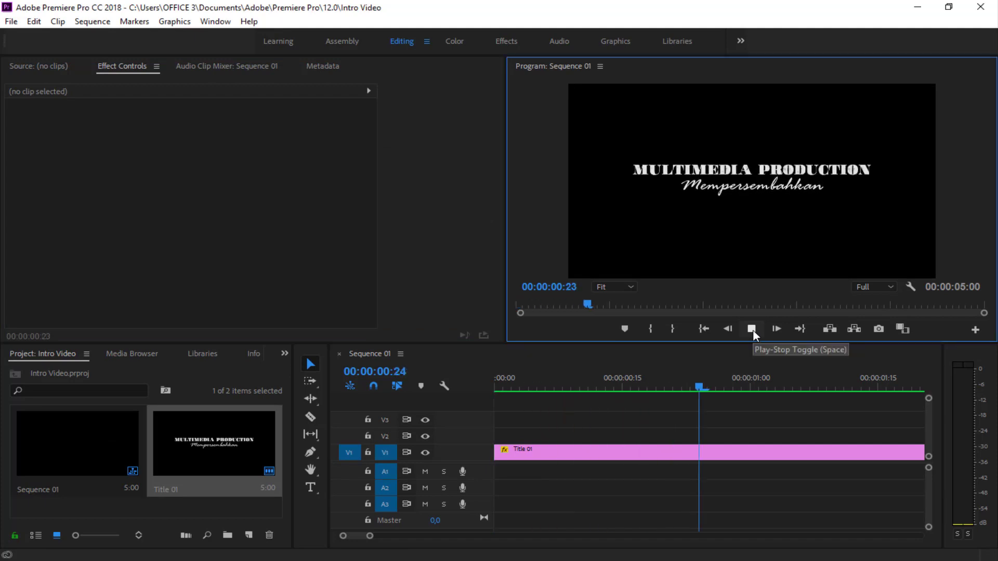
click(752, 329)
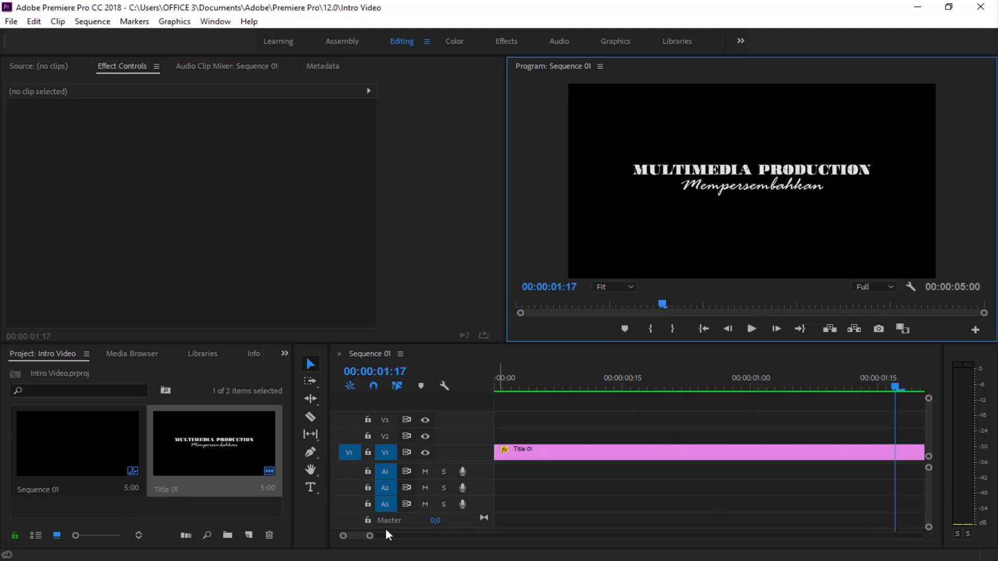
drag(373, 537, 431, 535)
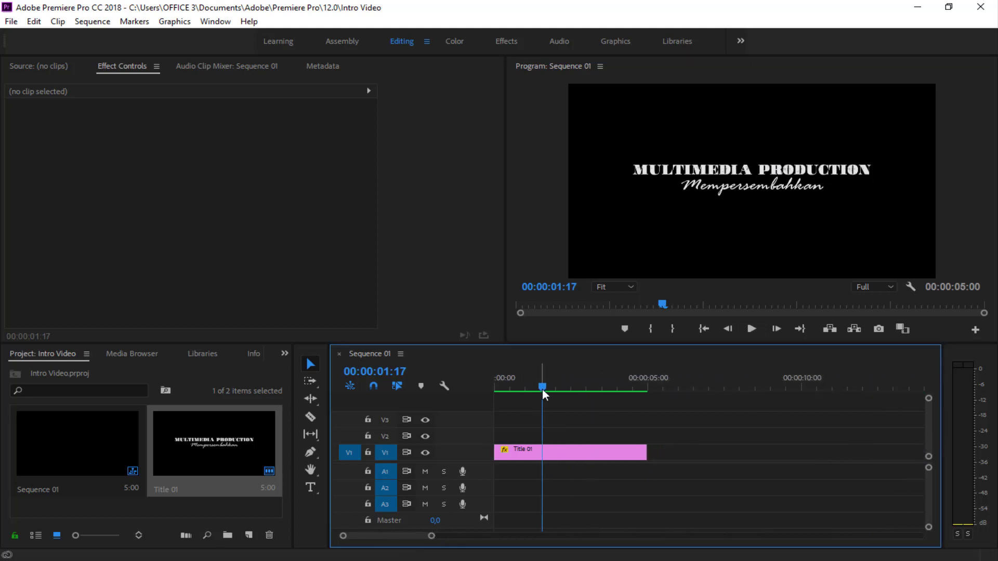
drag(544, 389, 452, 404)
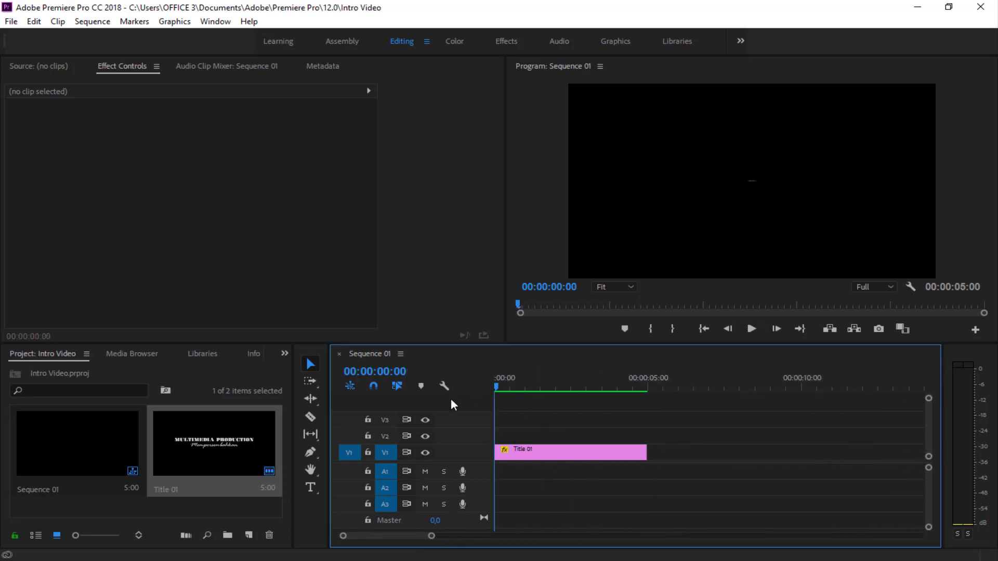
click(751, 330)
click(751, 329)
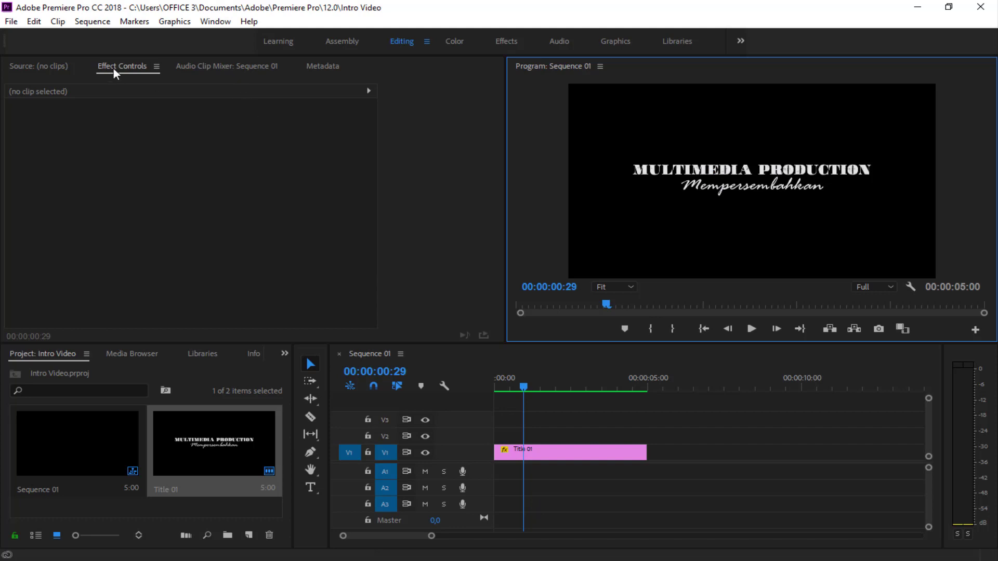
Select Title 01 and drag its full-size Scale keyframe to a slightly later time
click(568, 460)
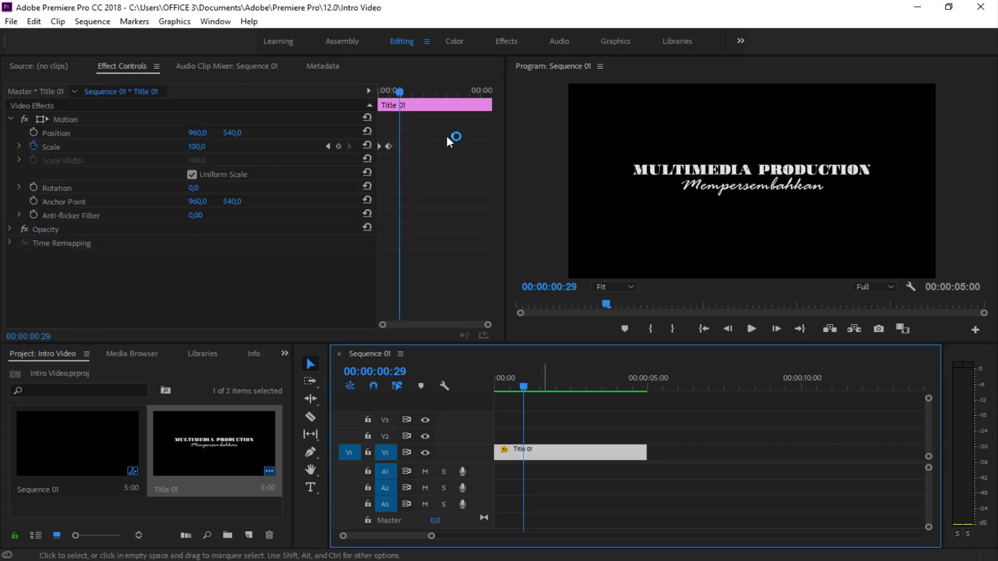
drag(403, 94, 380, 94)
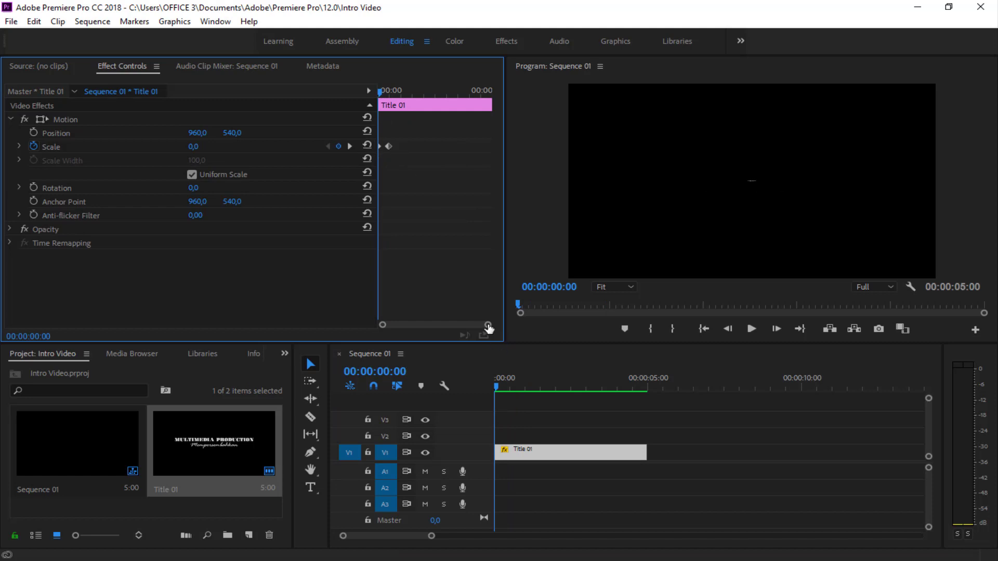
drag(488, 326, 469, 327)
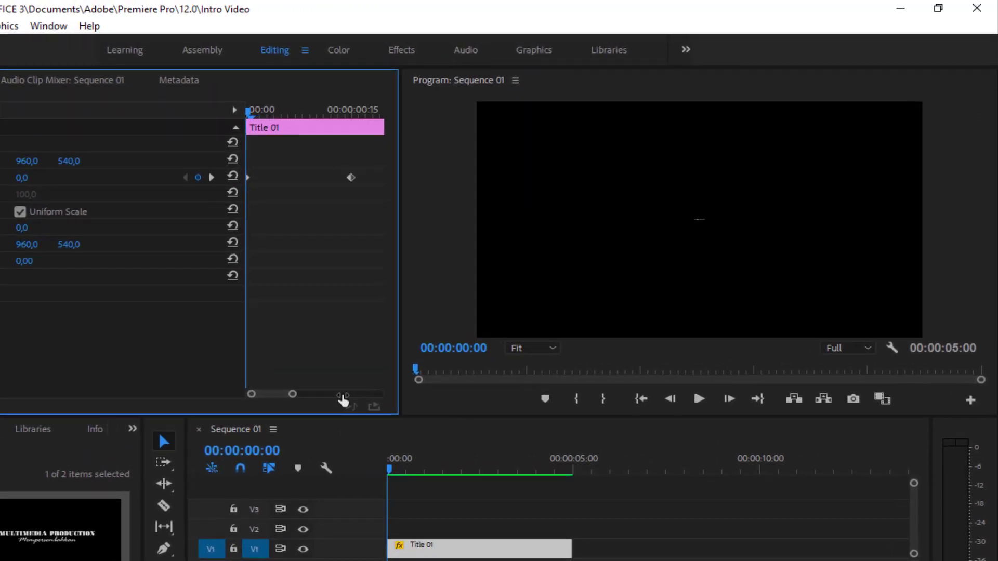
drag(354, 399, 357, 399)
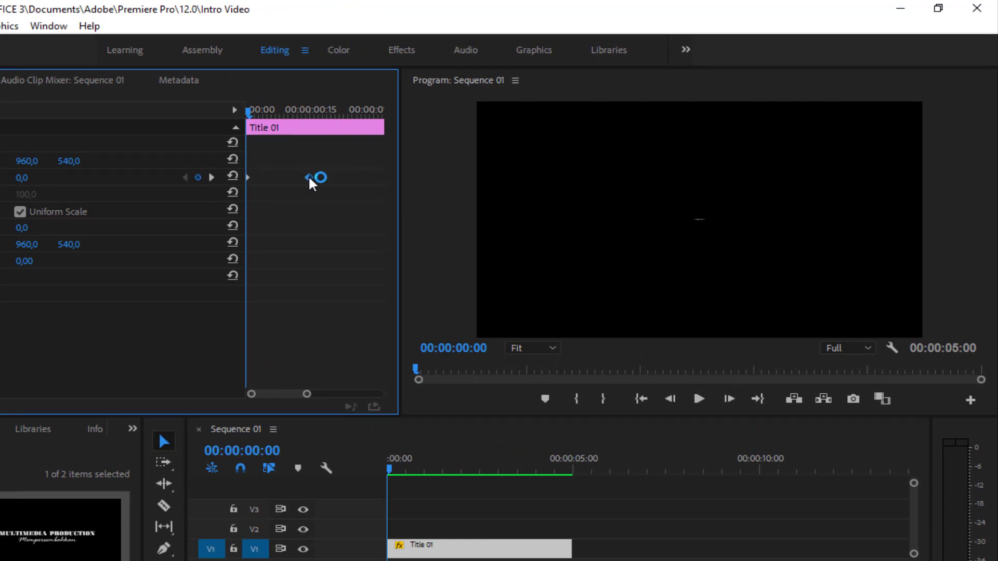
mouse_move(309, 176)
mouse_down()
mouse_move(350, 183)
mouse_move(356, 200)
mouse_move(326, 220)
mouse_move(340, 218)
mouse_up()
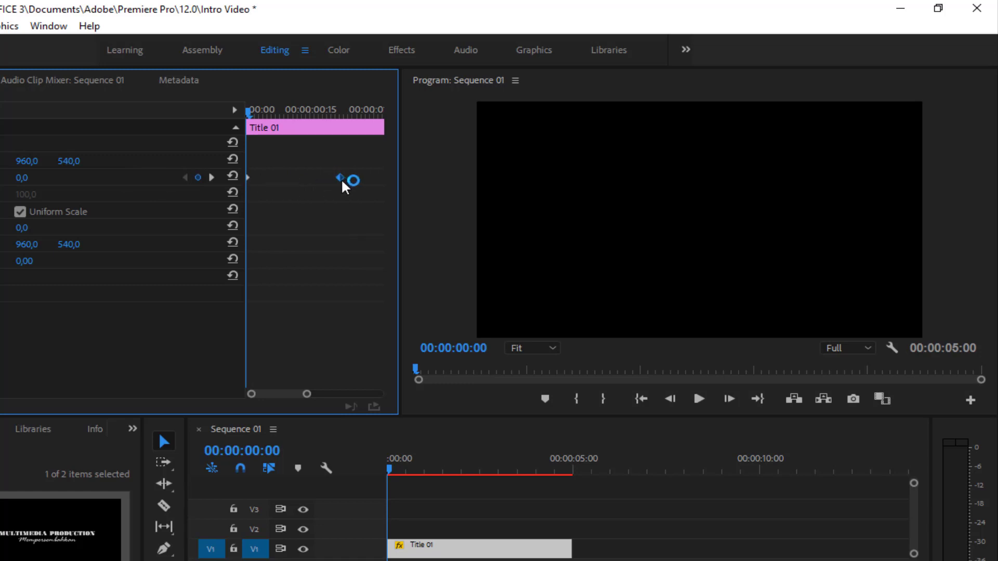
drag(341, 179, 268, 193)
drag(267, 178, 287, 179)
click(233, 177)
Preview the scale-in, nudge the keyframe a little later, and preview again
click(699, 399)
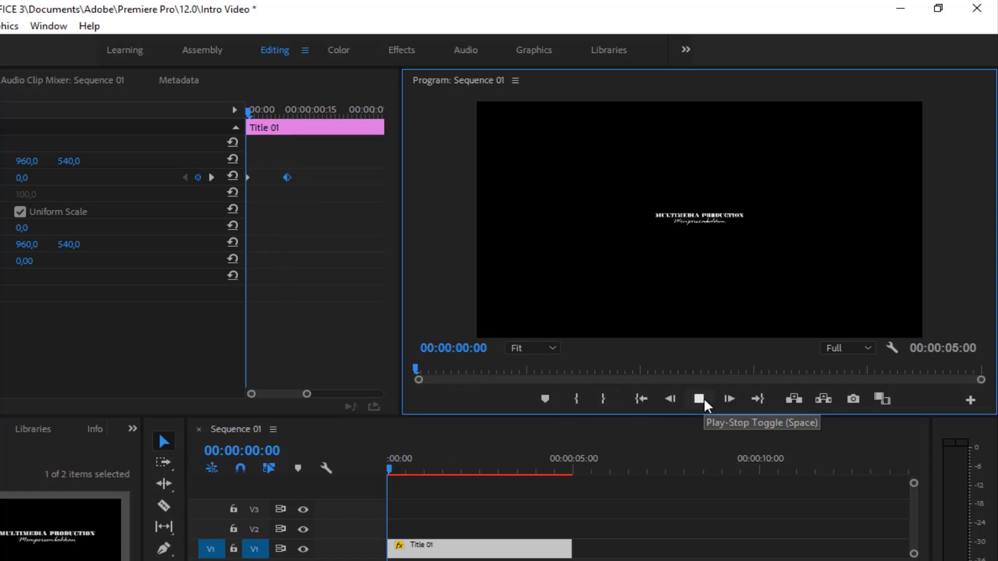
click(699, 398)
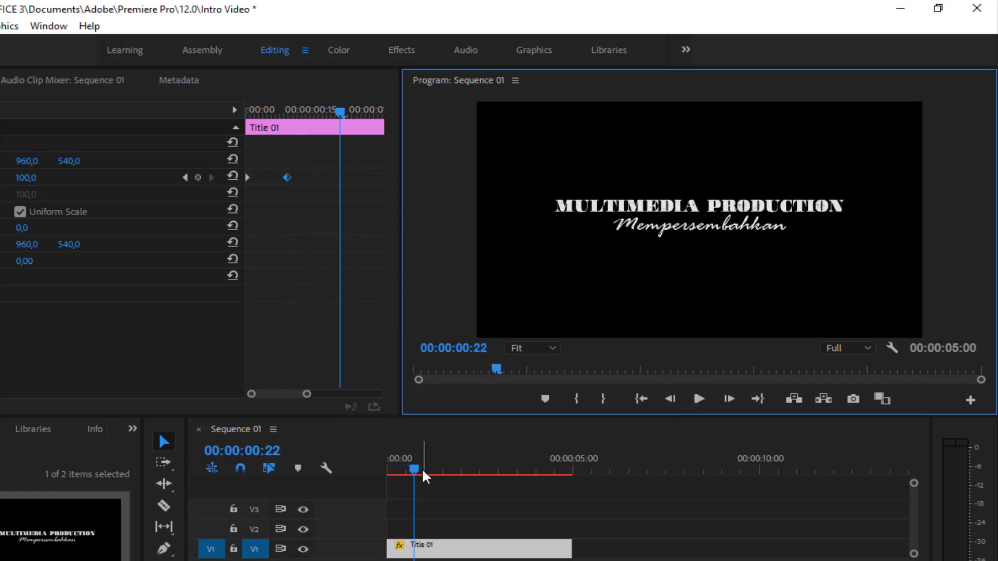
drag(414, 469, 301, 467)
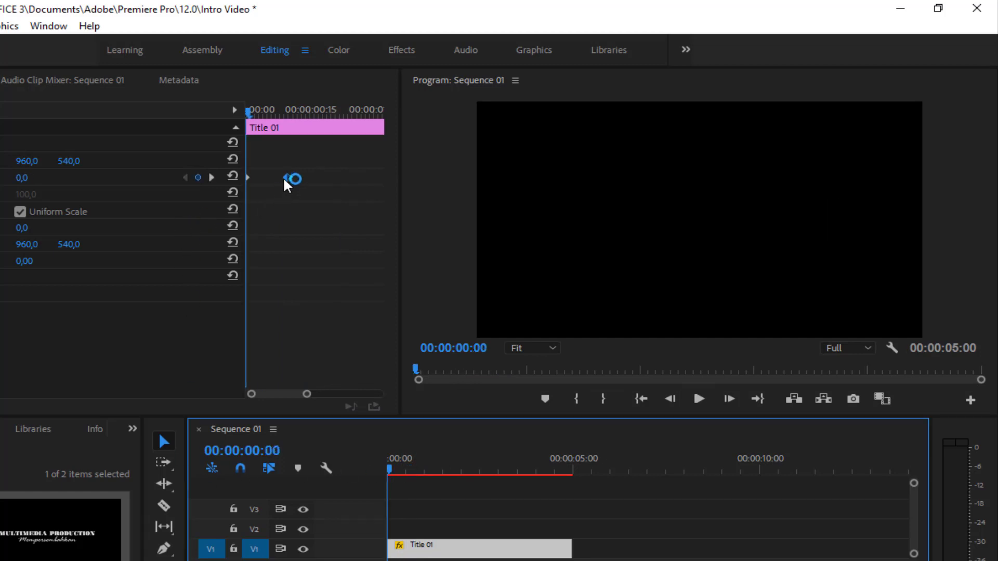
drag(287, 177, 295, 177)
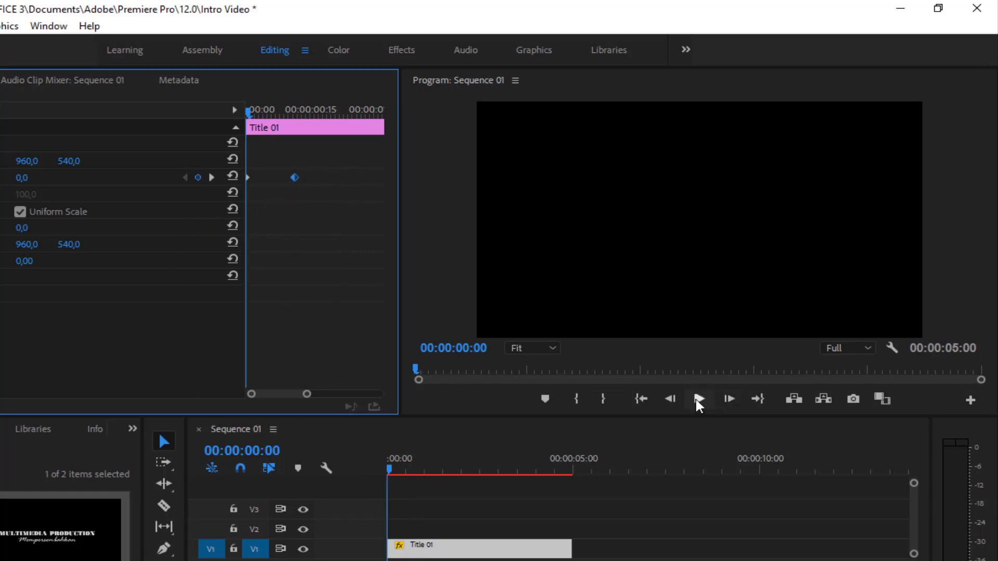
click(698, 398)
click(696, 399)
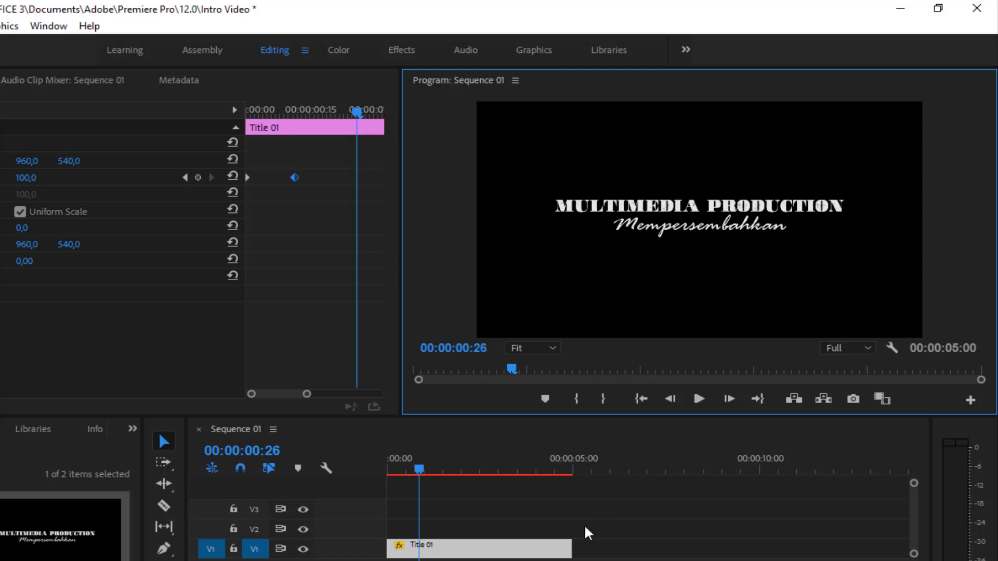
click(553, 524)
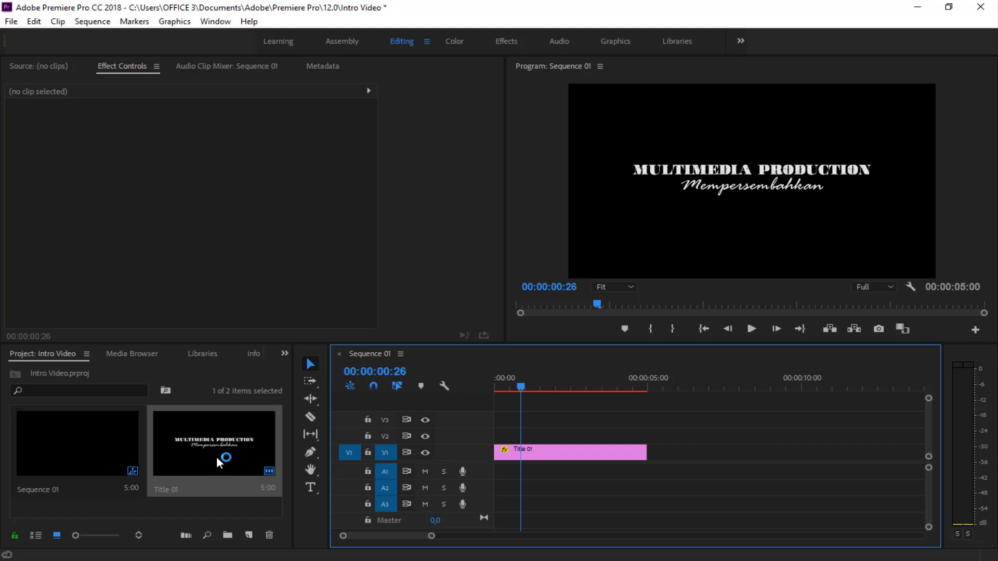
Copy and paste Title 01 in the Project panel and rename the duplicate Title 02
right_click(198, 440)
key(ctrl+c)
key(Escape)
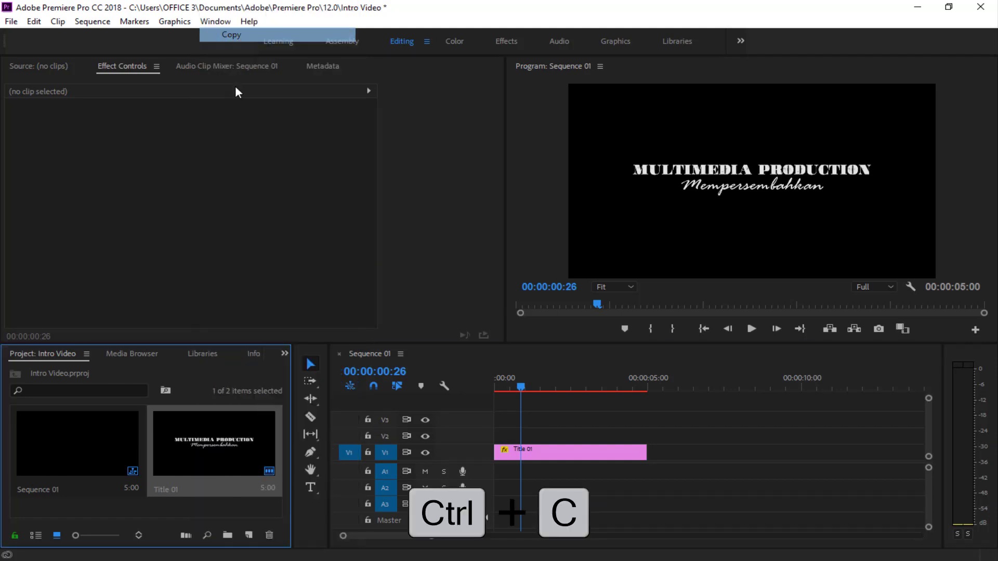
right_click(188, 441)
key(ctrl+v)
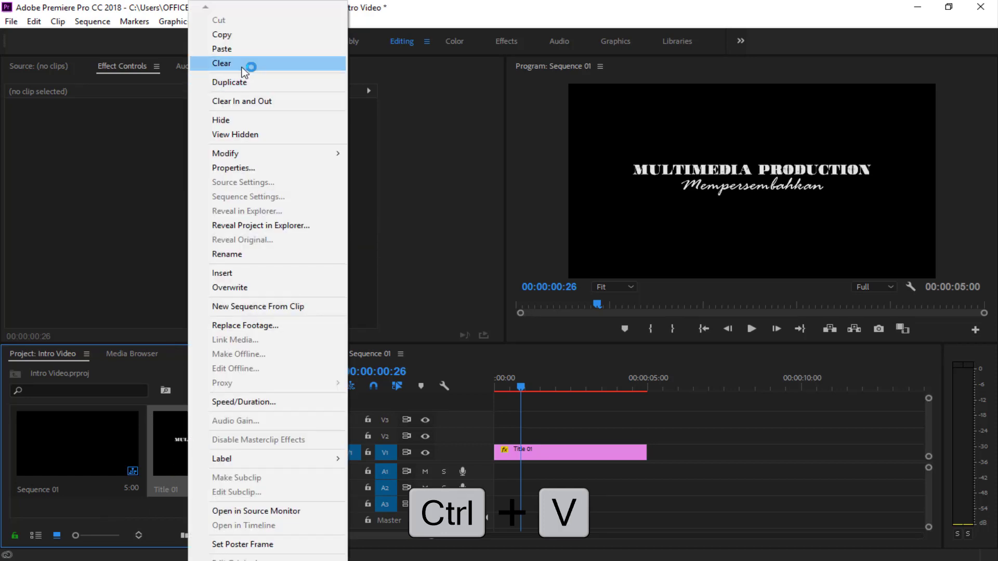
click(228, 49)
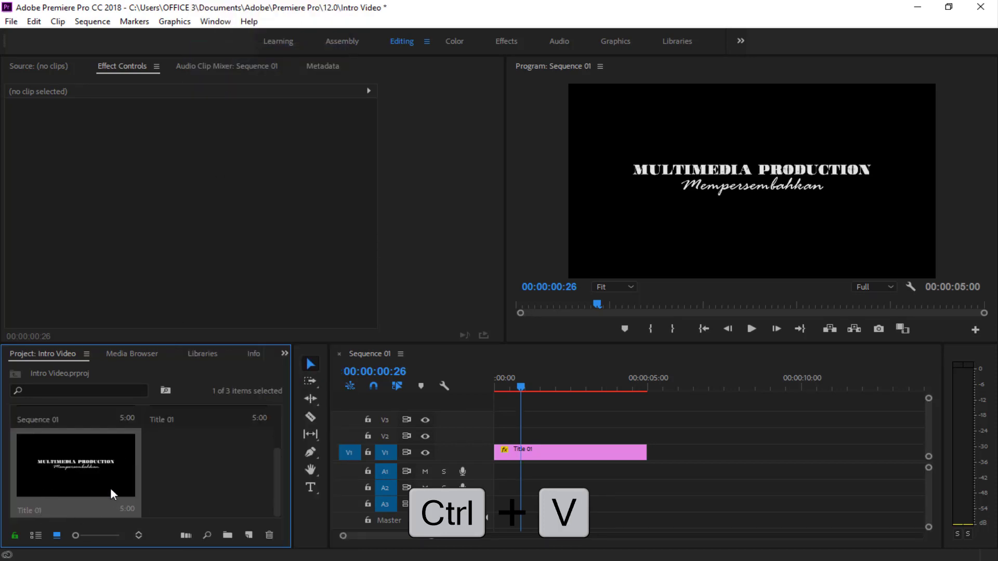
scroll(111, 496, up, 2)
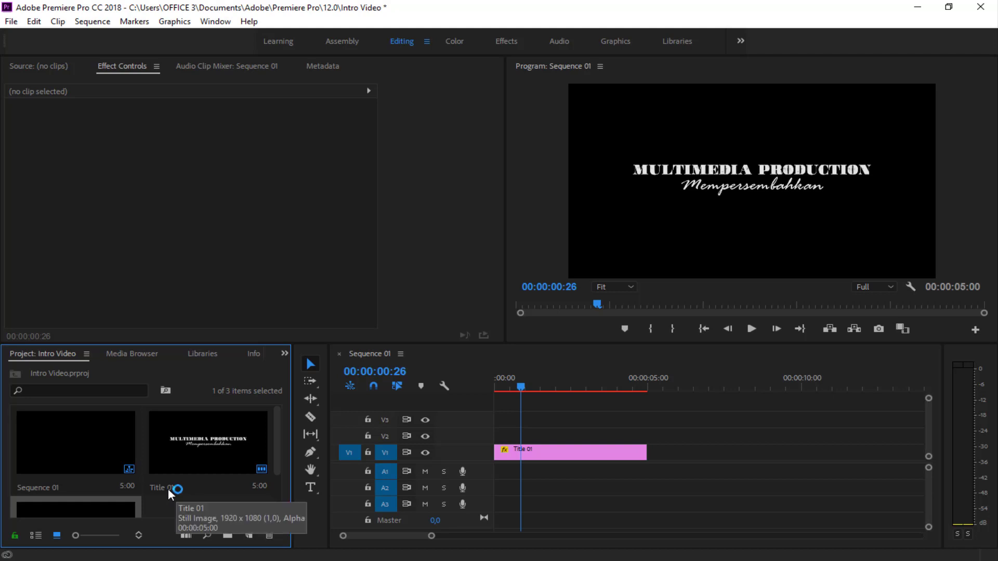
scroll(152, 496, down, 2)
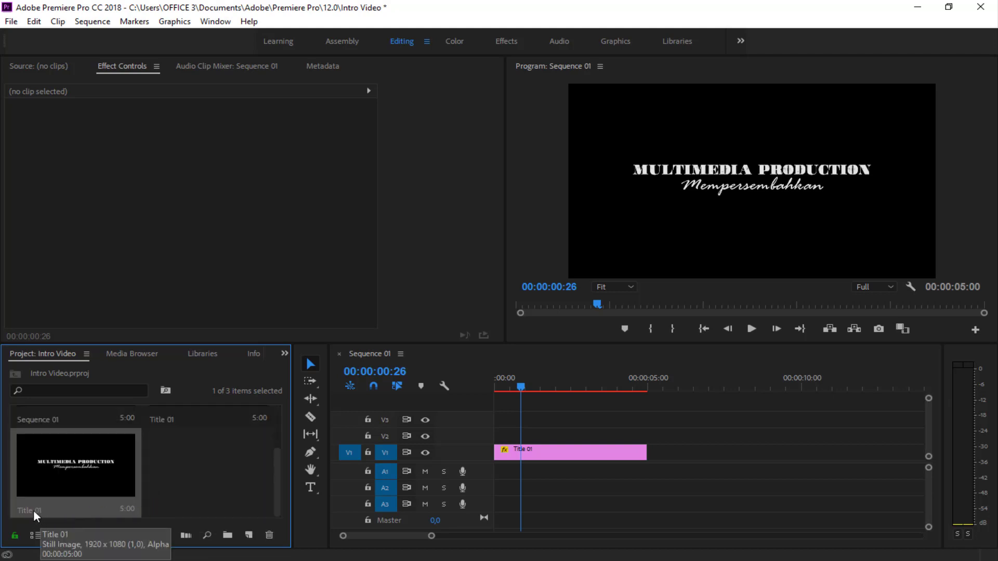
click(34, 510)
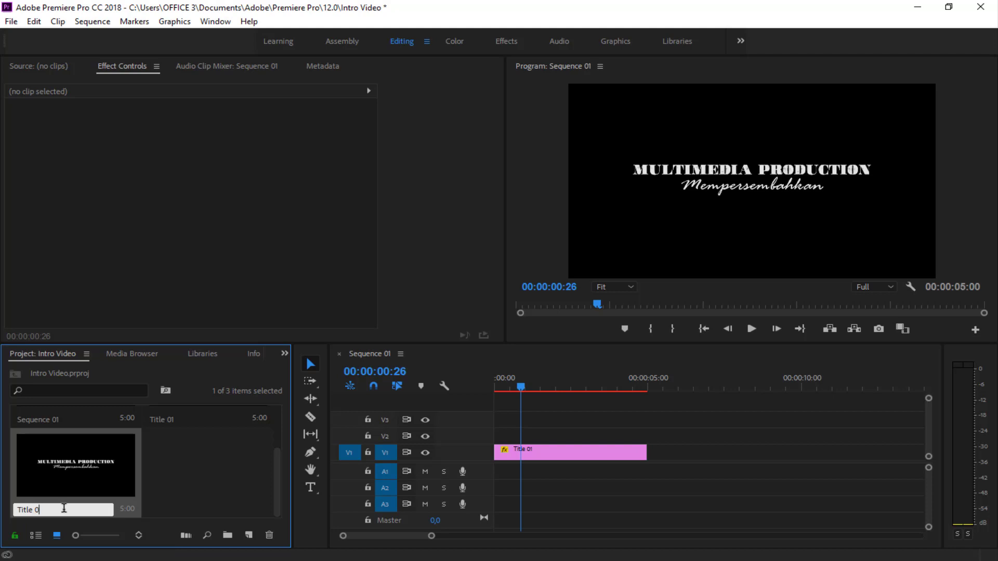
text(2)
click(176, 498)
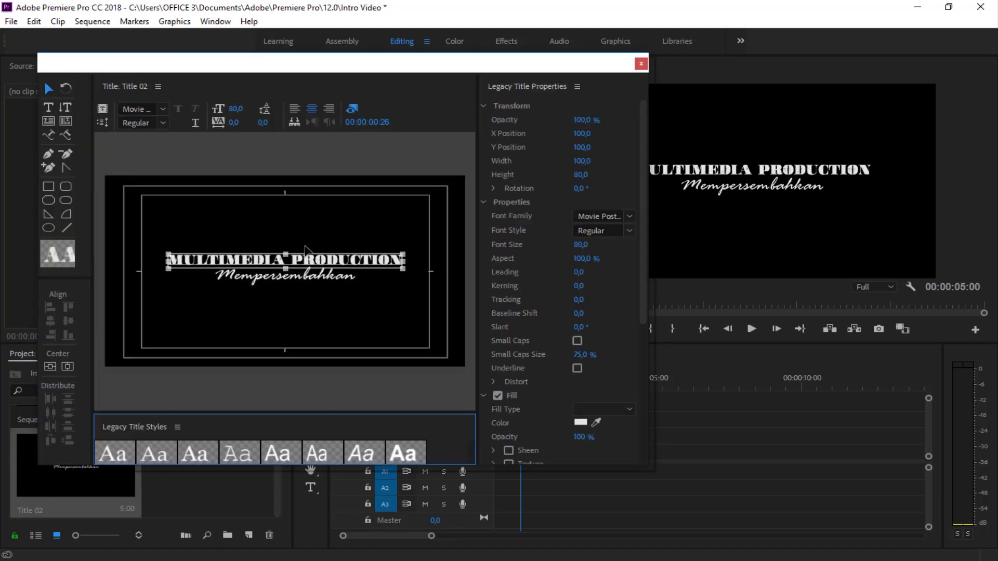
Retype Title 02's heading from MULTIMEDIA PRODUCTION to CREATED BY, then close the Legacy Titler
click(313, 263)
double_click(309, 263)
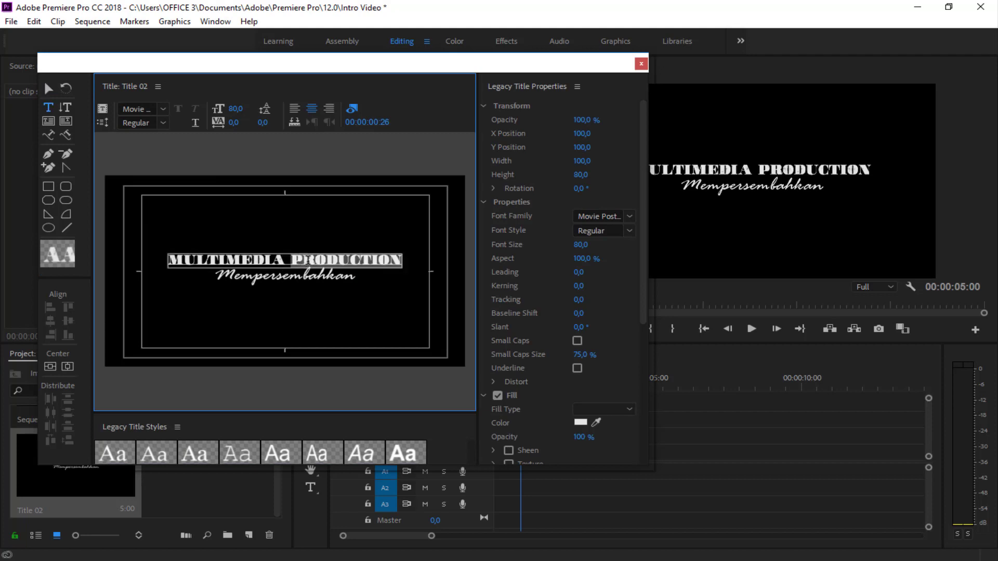
key(shift+Home)
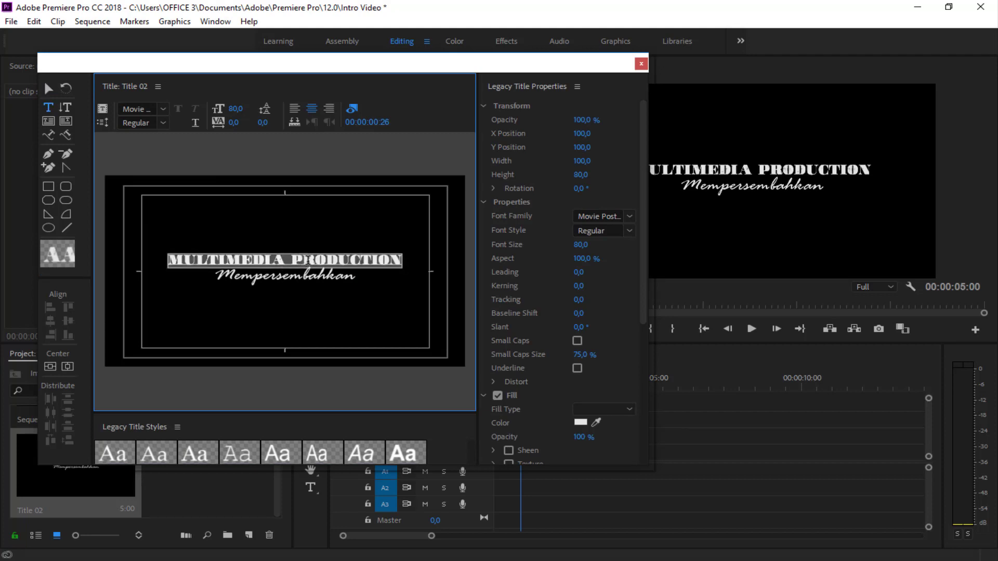
click(308, 260)
key(shift+Left)
key(shift+Left)
key(shift+Left)
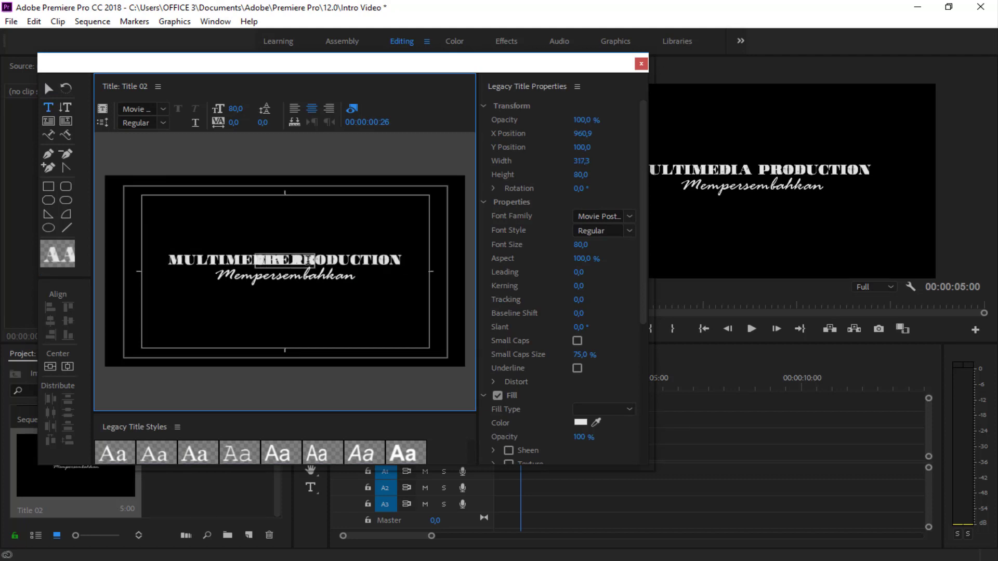
key(alt+Left)
key(alt+Left)
key(alt+shift+Right)
key(alt+shift+Right)
key(alt+shift+Right)
key(alt+shift+Right)
key(alt+shift+Right)
key(alt+shift+Right)
key(alt+shift+Right)
key(alt+shift+Right)
key(alt+shift+Right)
key(alt+shift+Right)
key(alt+shift+Right)
key(alt+shift+Right)
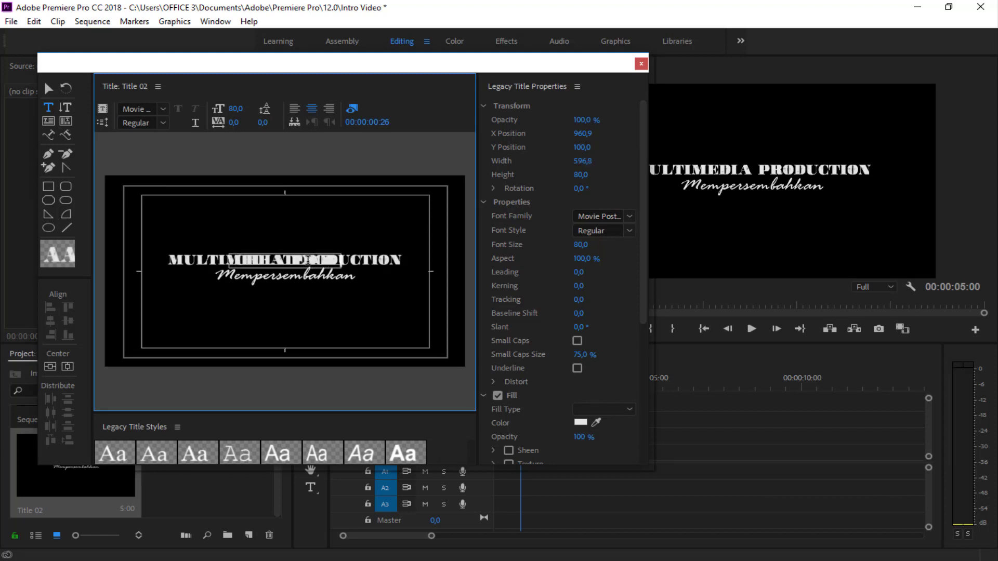
click(641, 63)
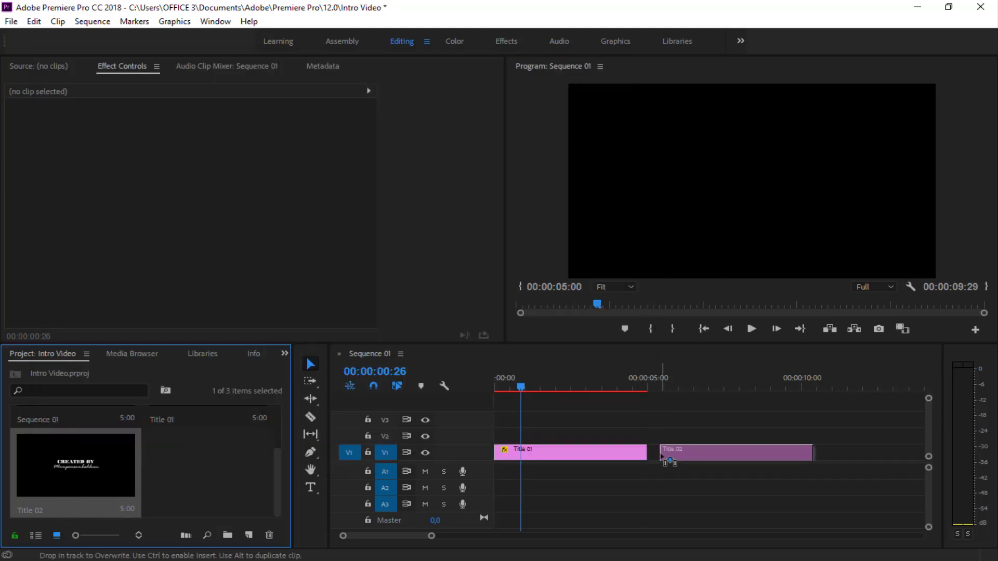
Drop Title 02 onto V1 after Title 01, preview it, and reopen it in the Legacy Titler
drag(72, 513, 661, 452)
click(592, 387)
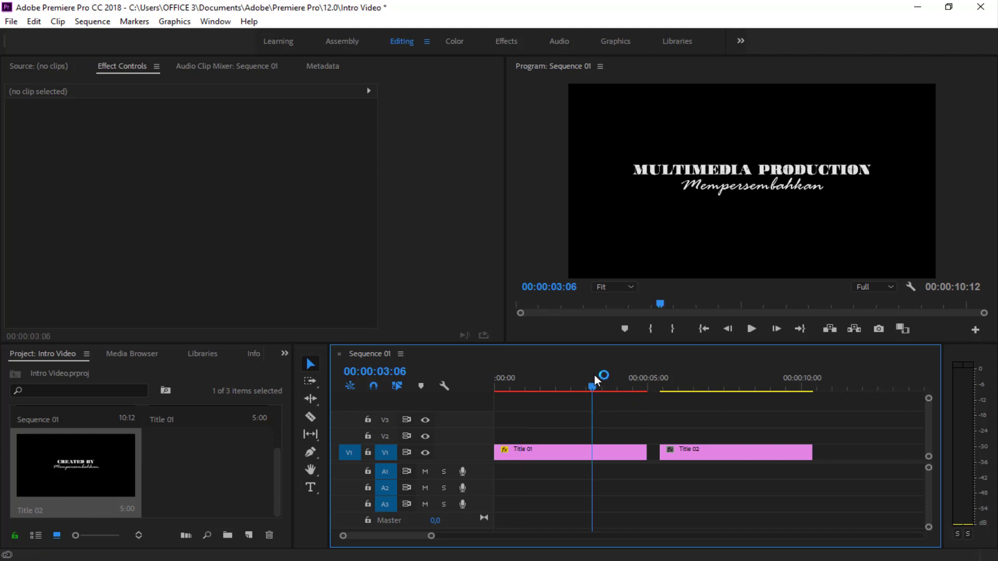
click(703, 387)
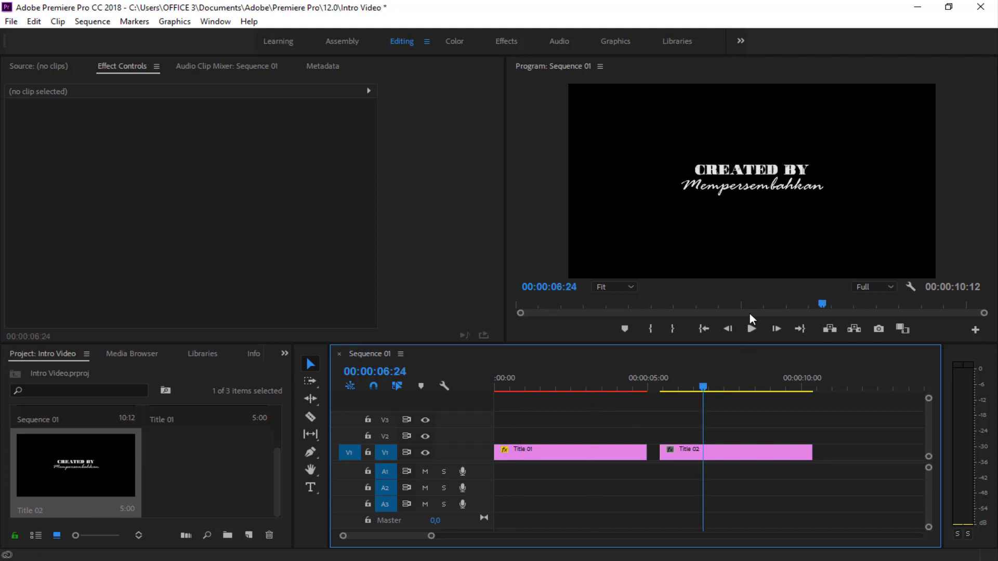
click(758, 176)
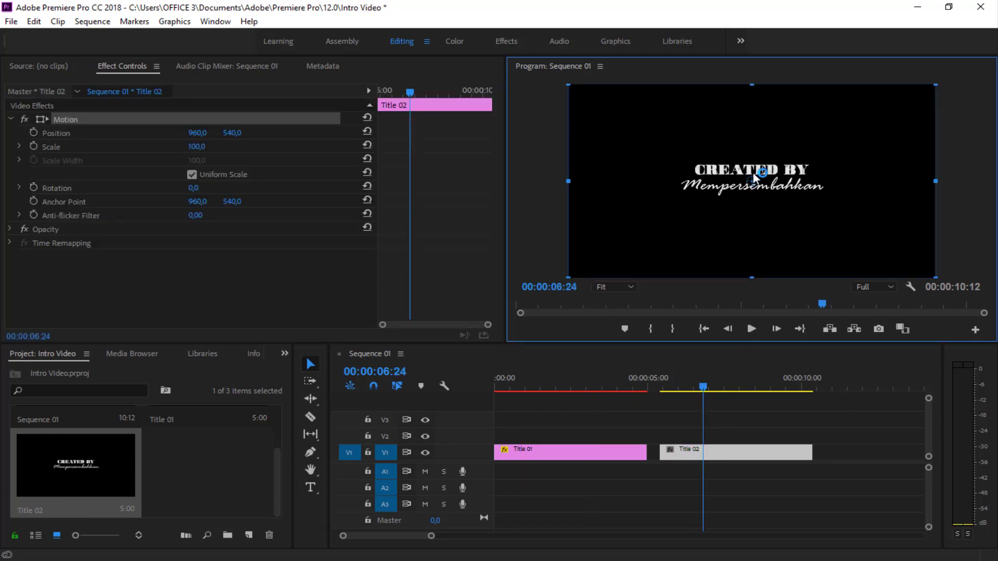
click(710, 461)
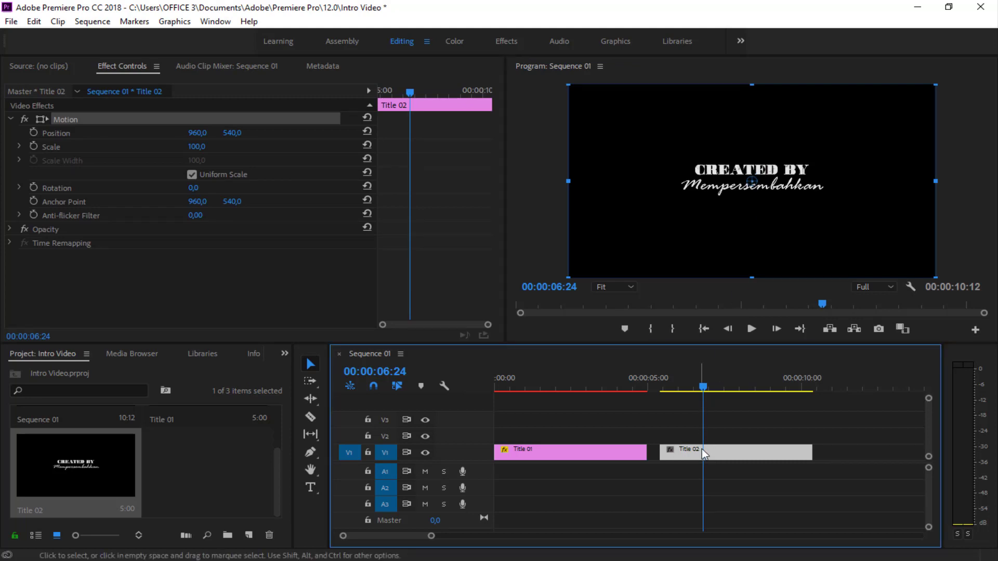
double_click(706, 453)
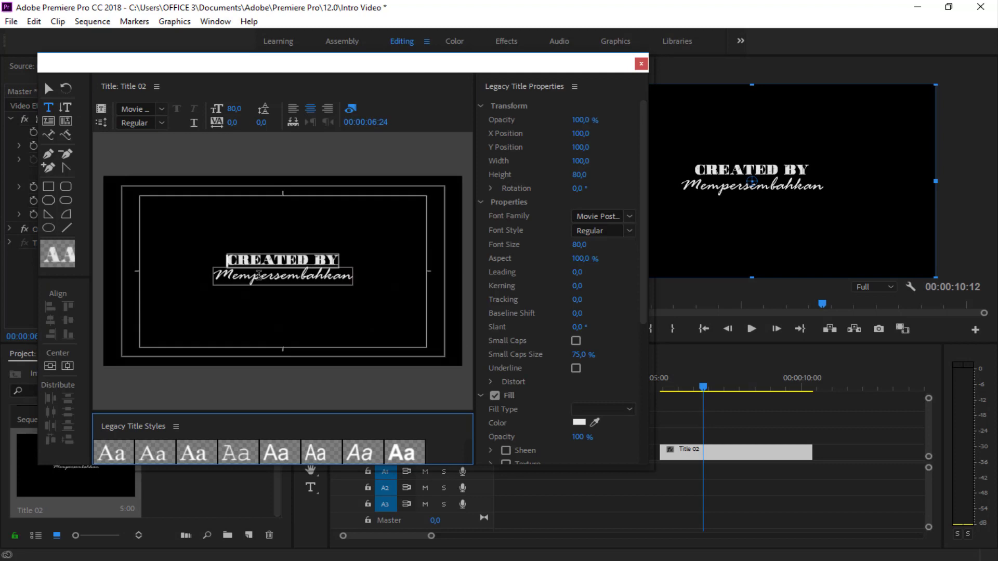
Replace the Mempersembahkan text with the creator's name, retyping it to fix a typo
click(259, 274)
key(ctrl+a)
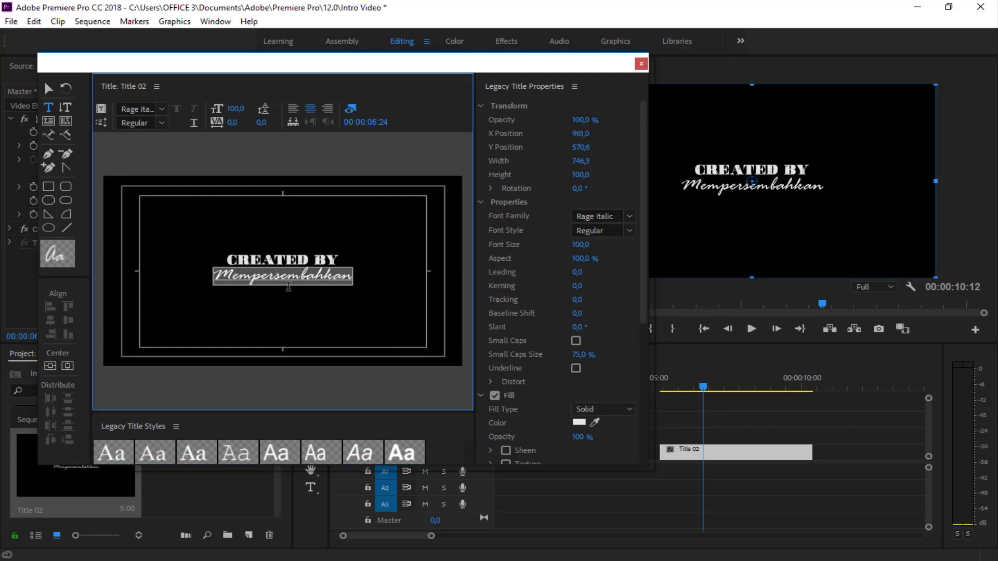
text(Ba)
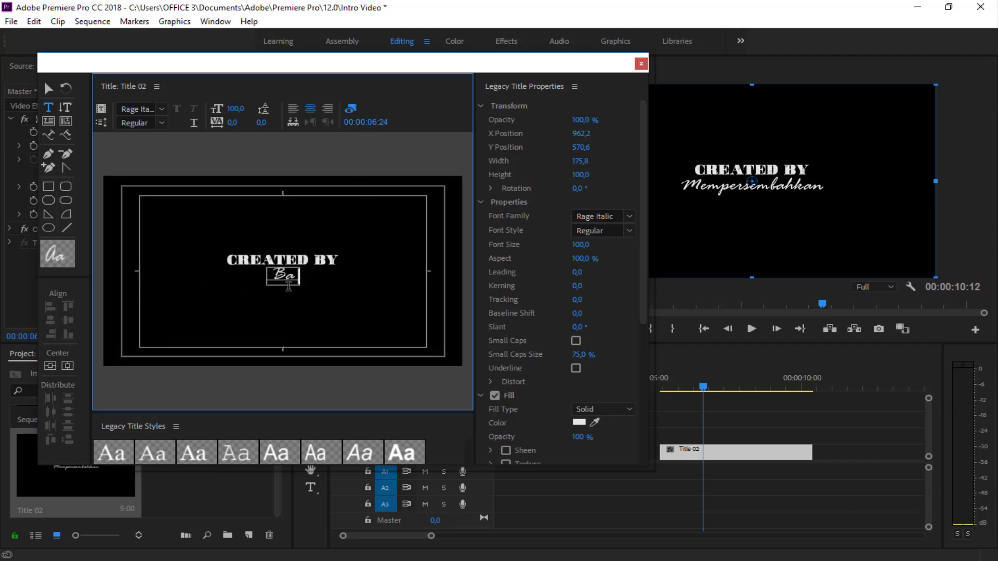
text(hyudn)
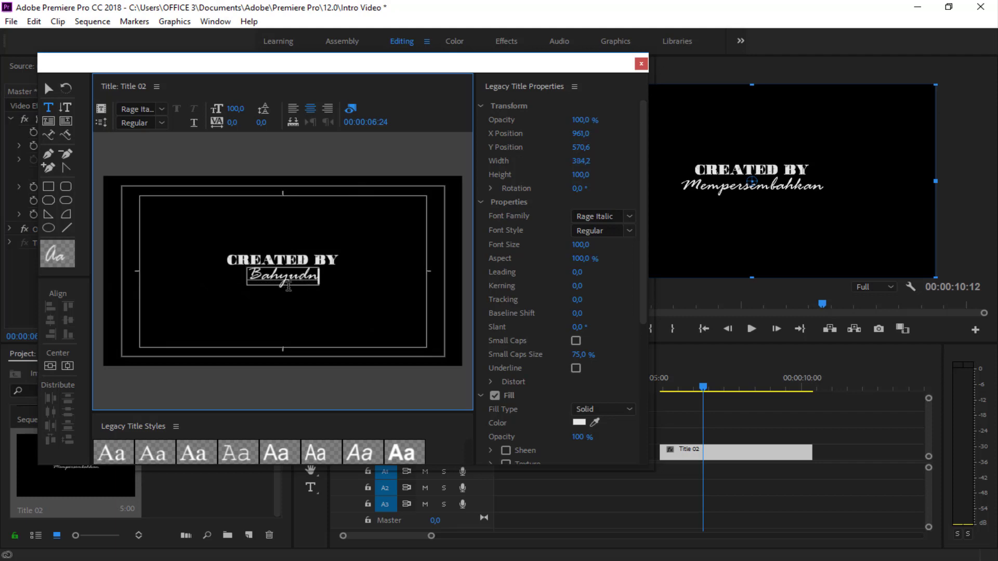
key(ctrl+a)
text(Ba)
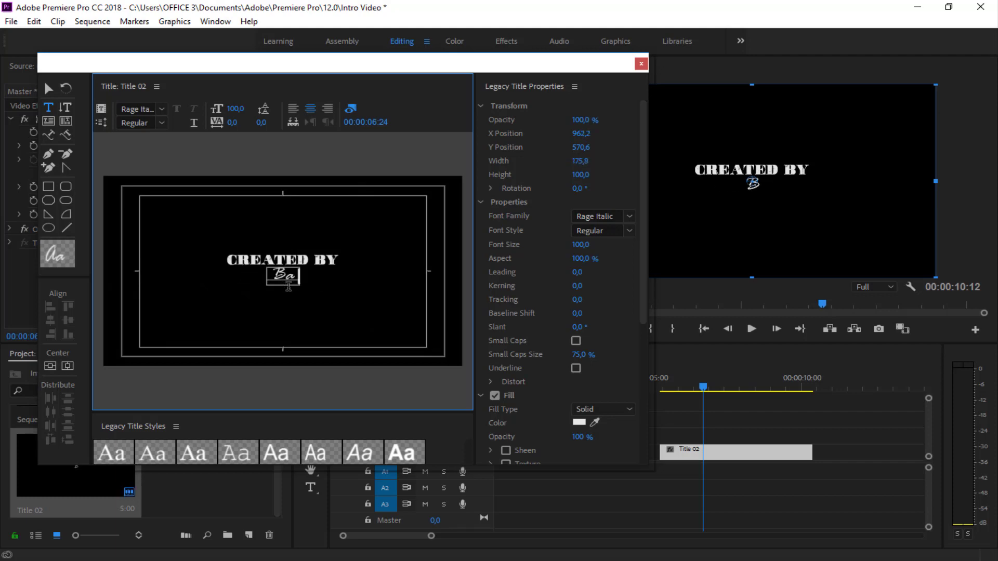
text(hyudin)
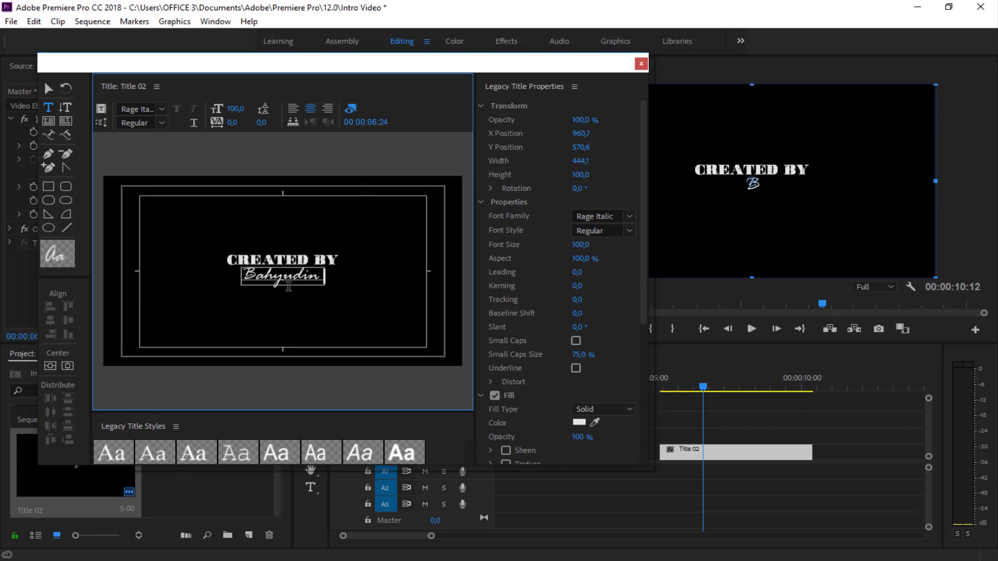
text( No)
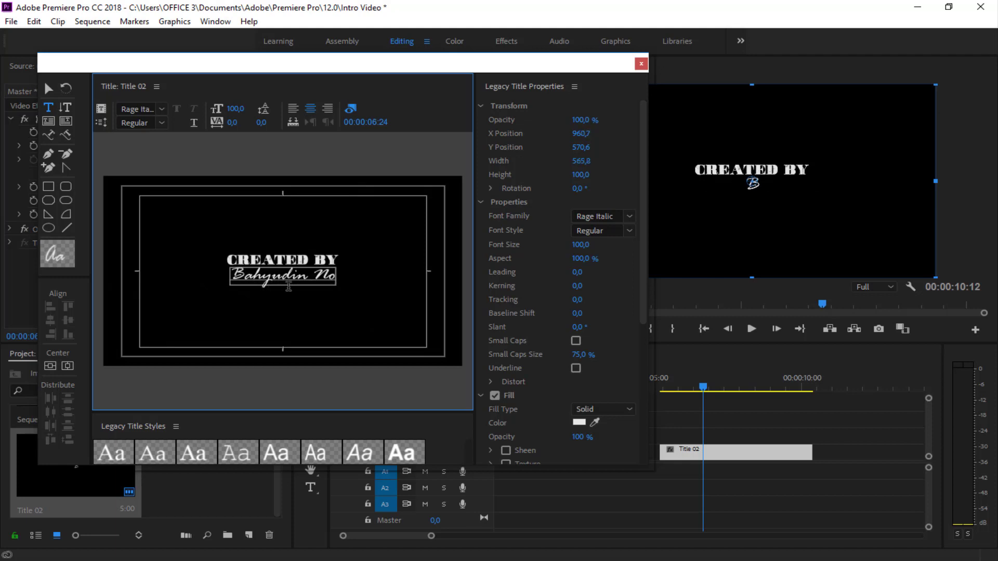
text(r)
Select both text boxes and switch their font to Myanmar Text
click(337, 258)
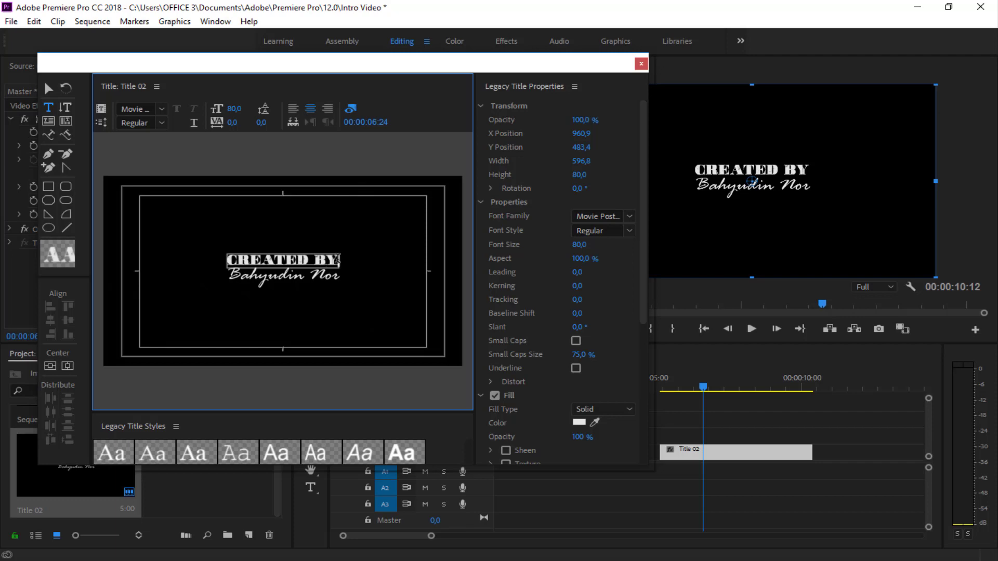
shift+click(286, 273)
text(DPS)
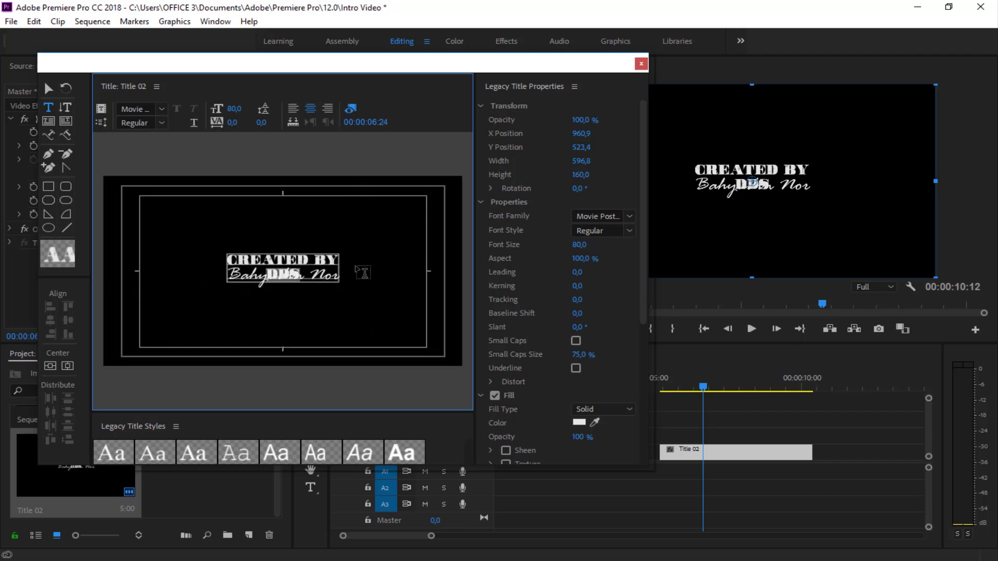
click(630, 216)
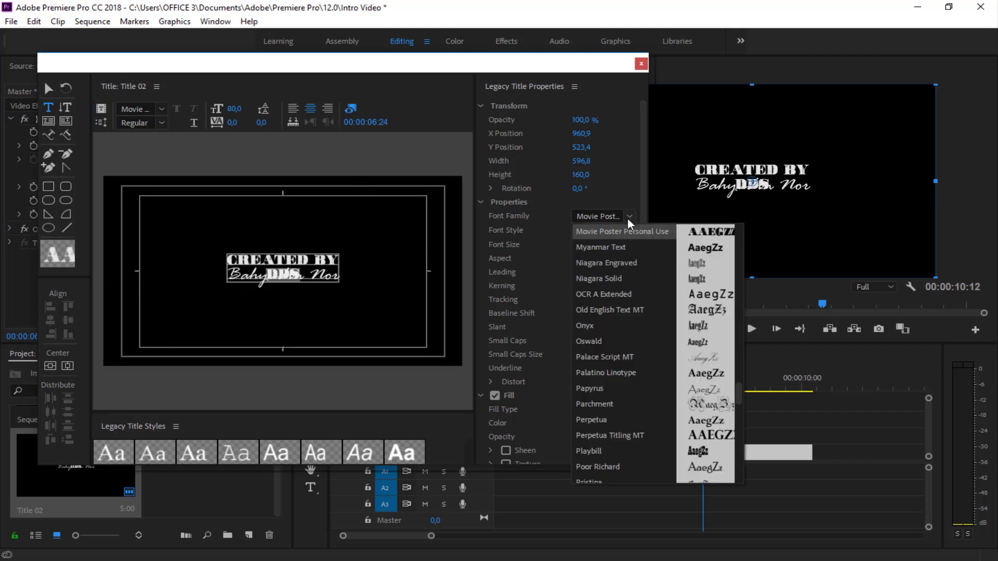
click(619, 241)
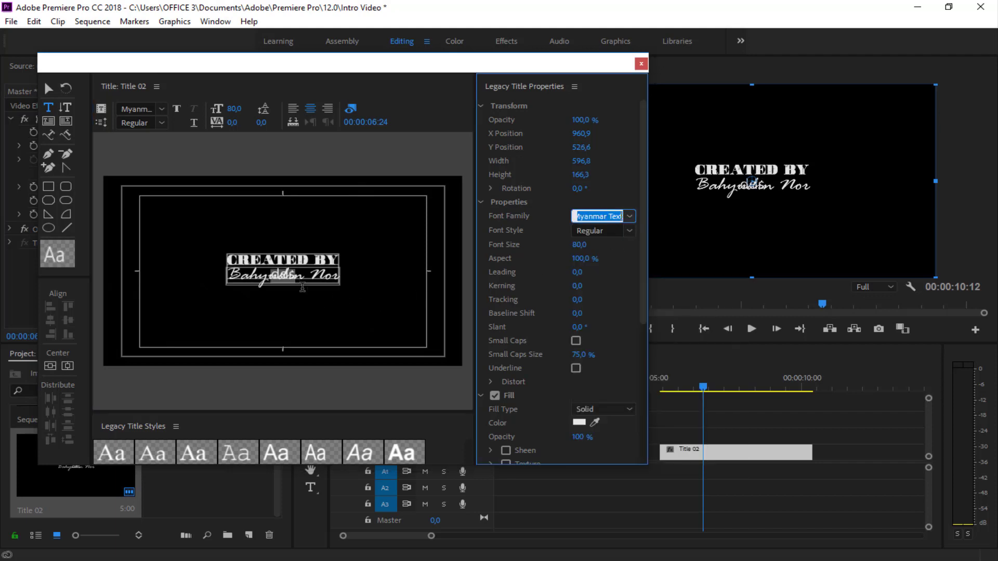
Delete the separate name text box, then reposition CREATED BY and centre it horizontally
click(339, 216)
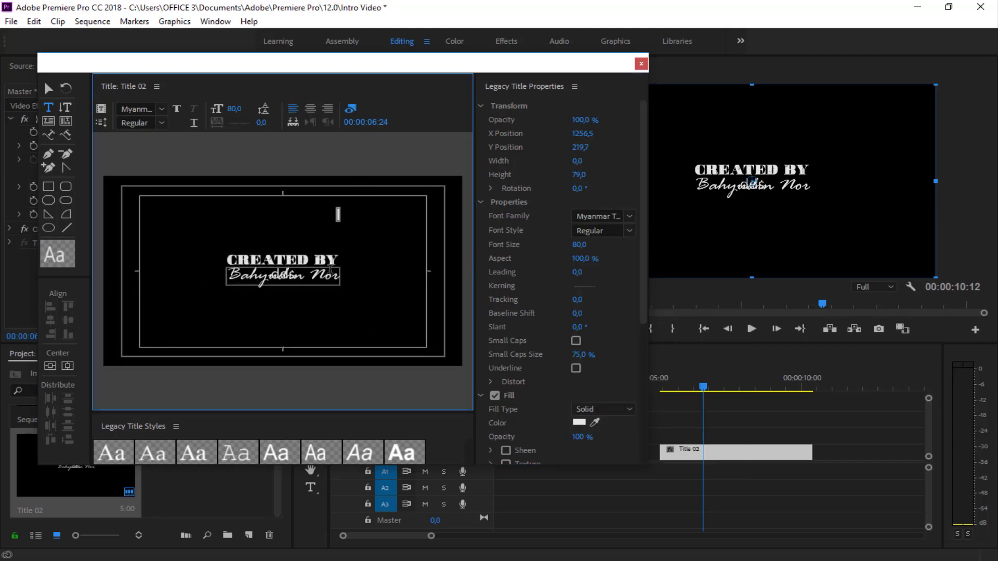
click(48, 91)
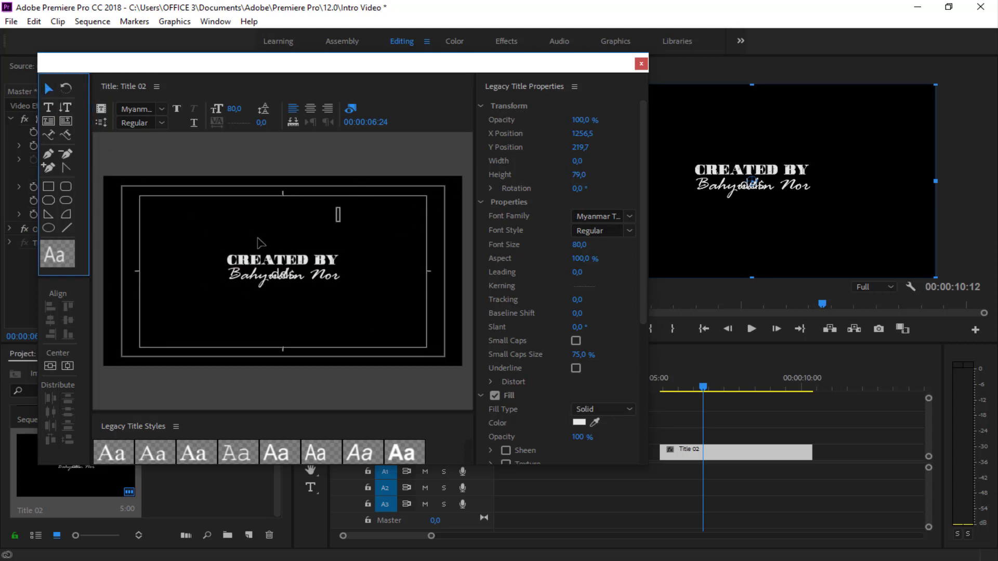
click(277, 249)
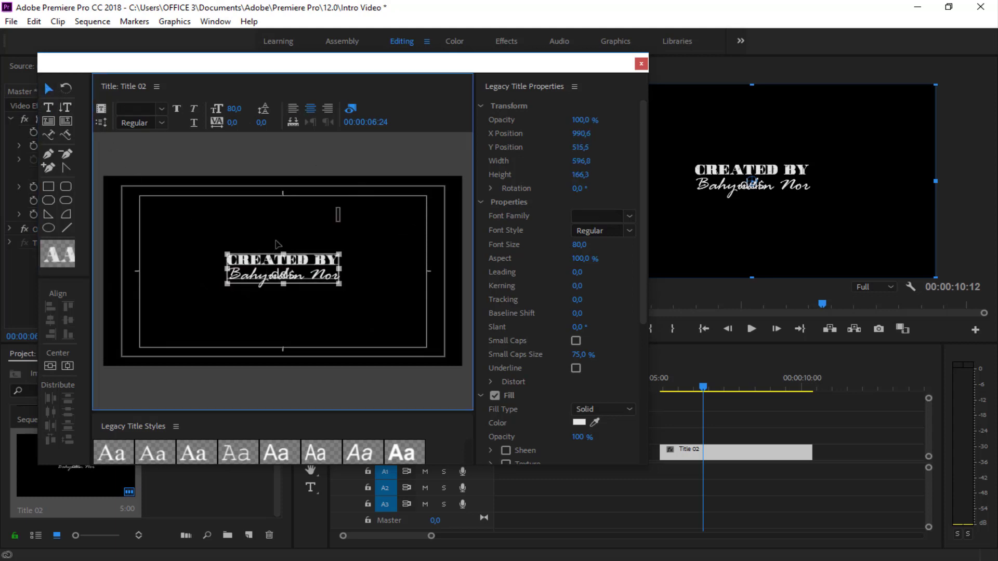
click(276, 282)
key(Delete)
mouse_move(298, 243)
mouse_down()
mouse_move(279, 248)
mouse_move(277, 267)
mouse_up()
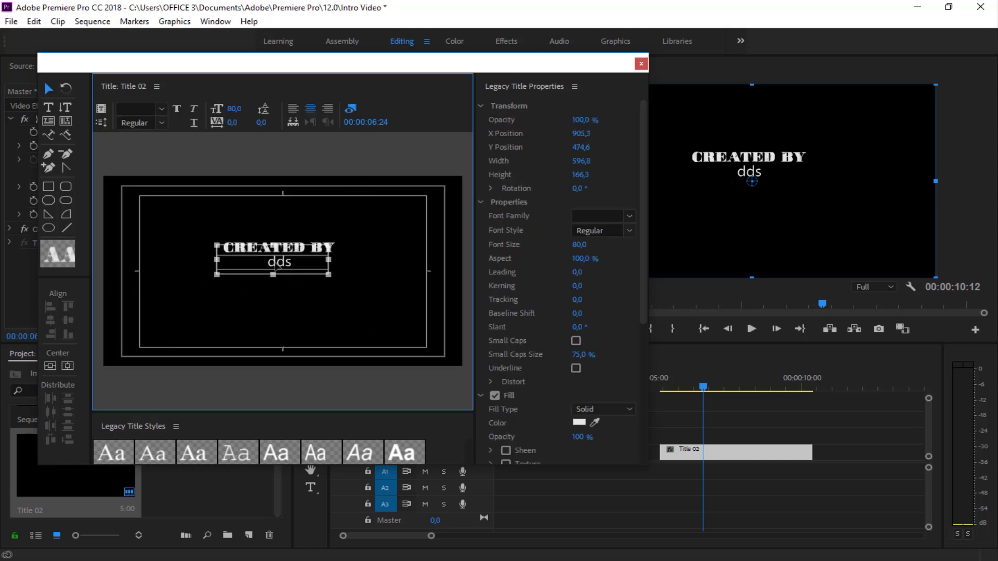
click(67, 367)
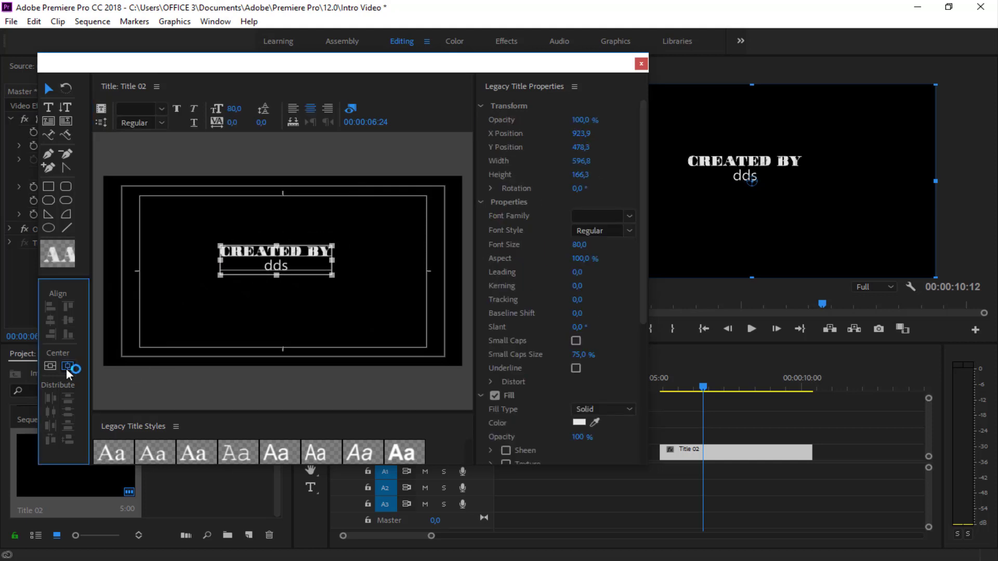
Replace the placeholder 'dds' below CREATED BY with the creator's name in capitals
double_click(305, 268)
double_click(277, 268)
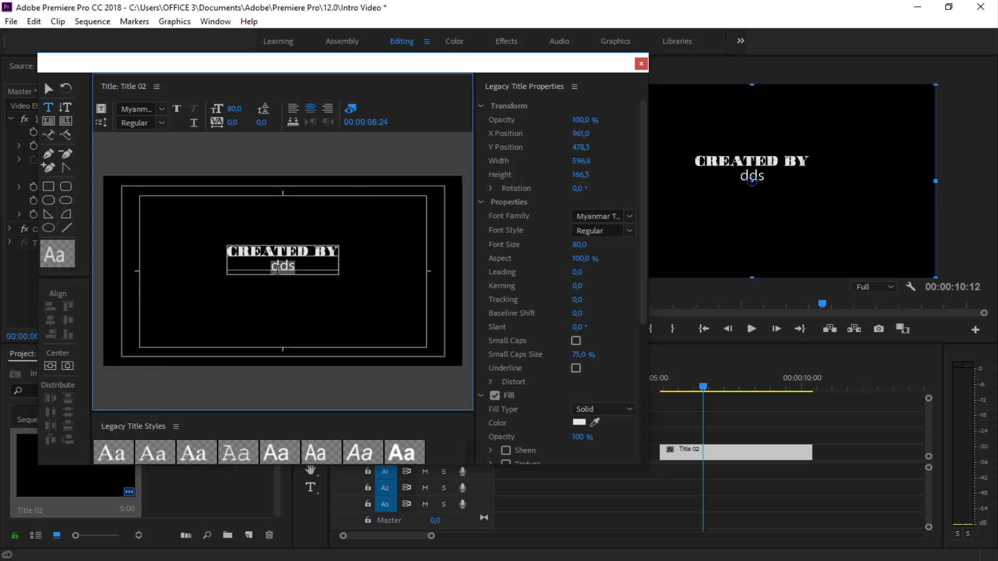
text(BAHYU)
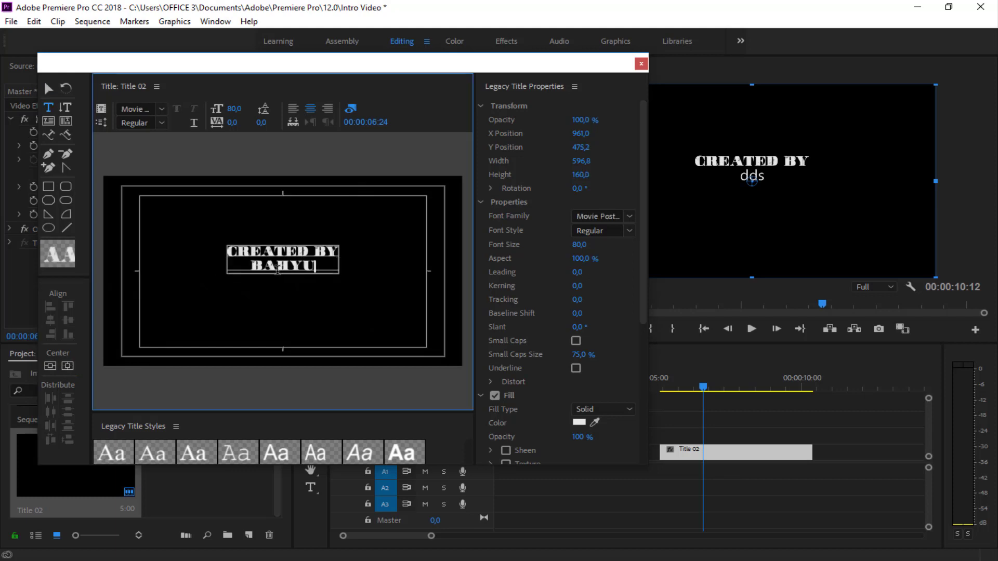
text(DIN N)
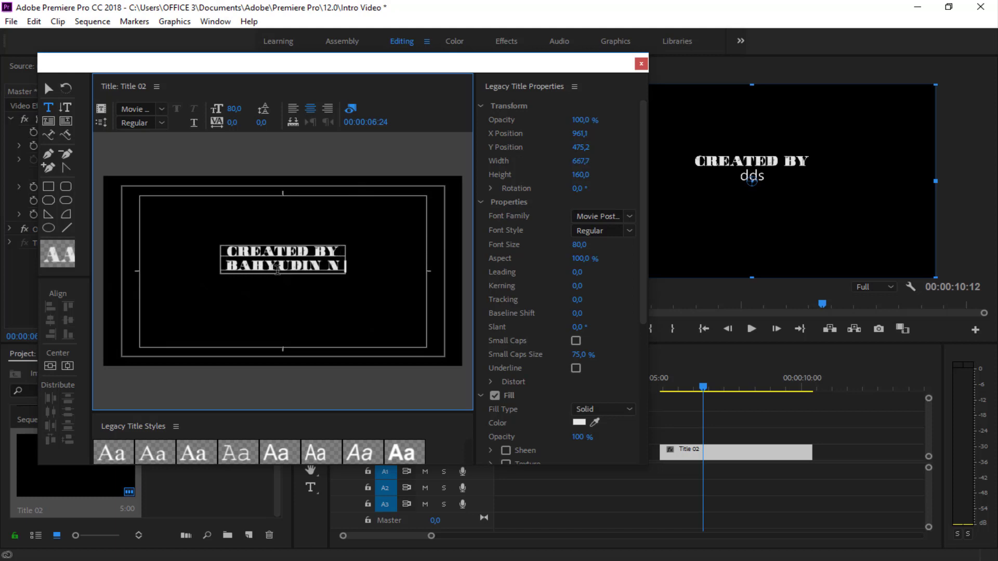
text(OR)
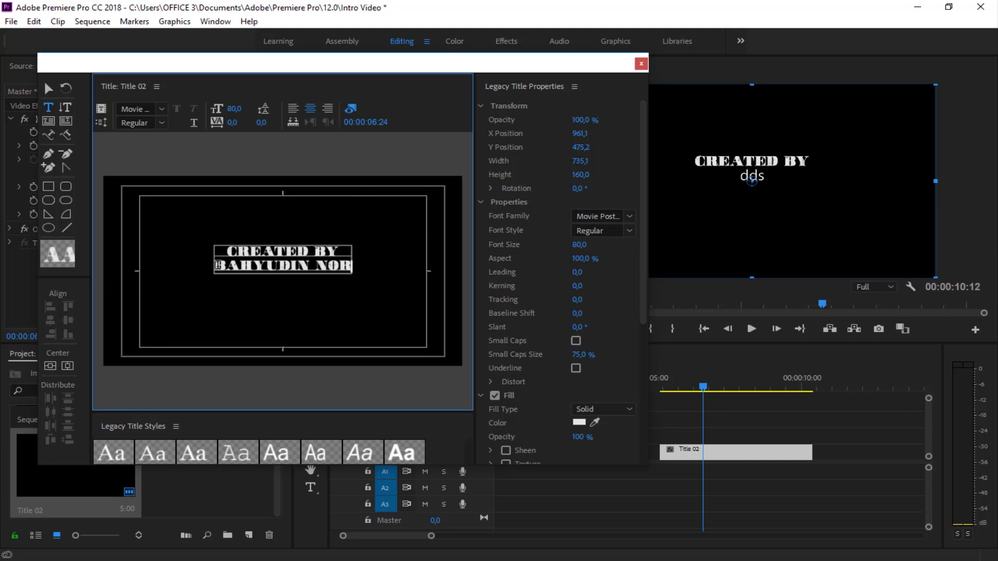
triple_click(217, 265)
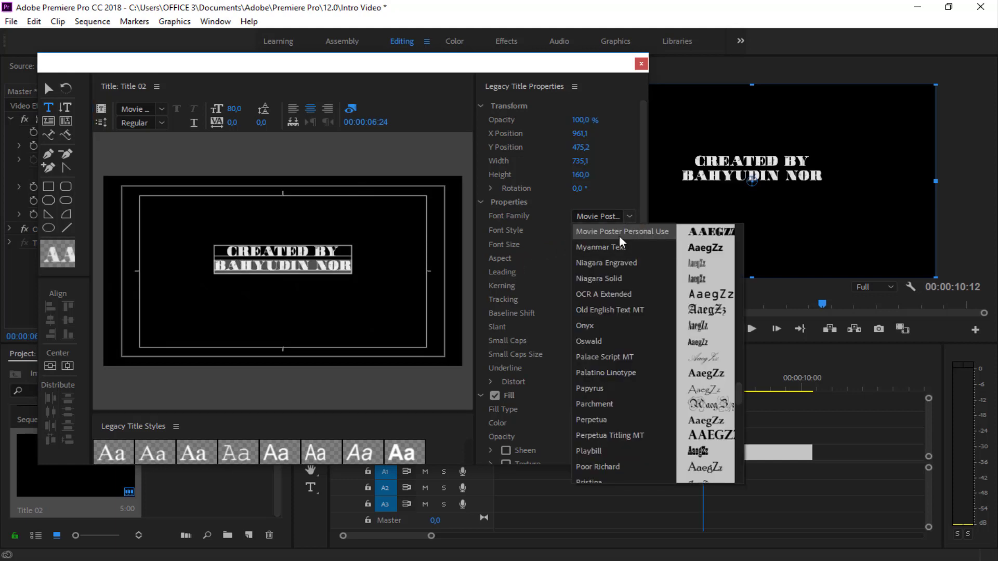
Browse the Font Family list and set the name line in Rage Italic
click(616, 240)
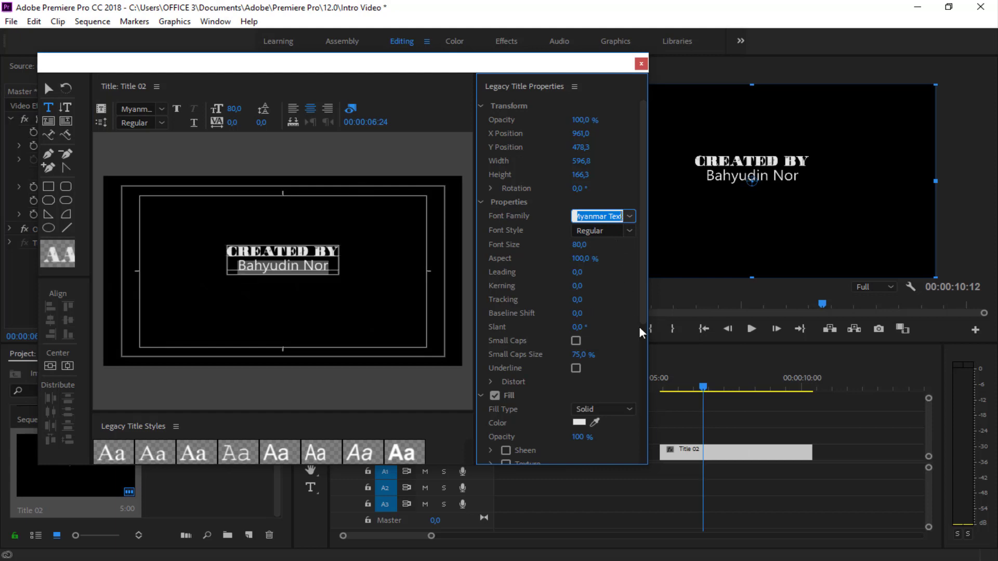
click(630, 216)
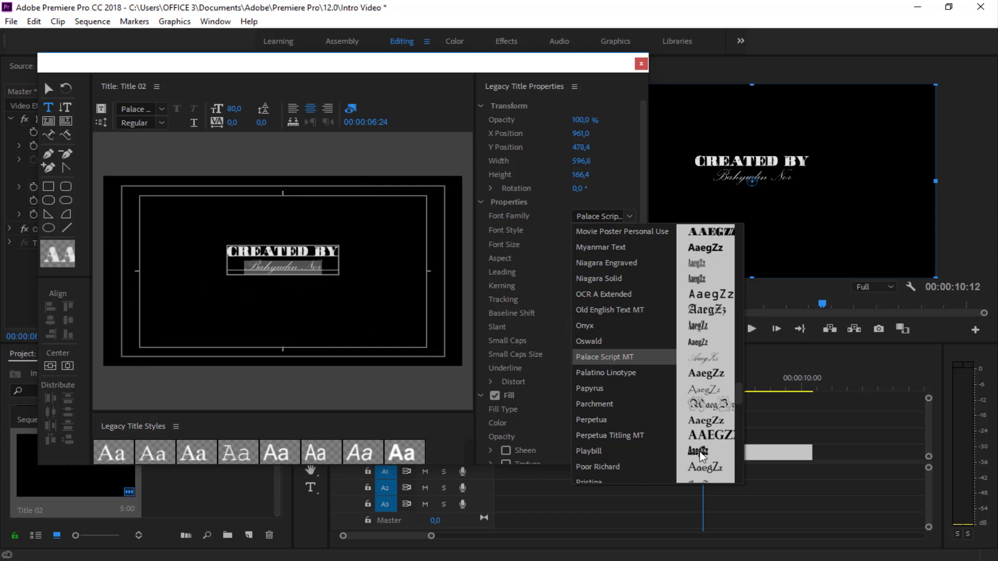
scroll(701, 455, down, 3)
scroll(706, 454, down, 6)
scroll(712, 453, down, 5)
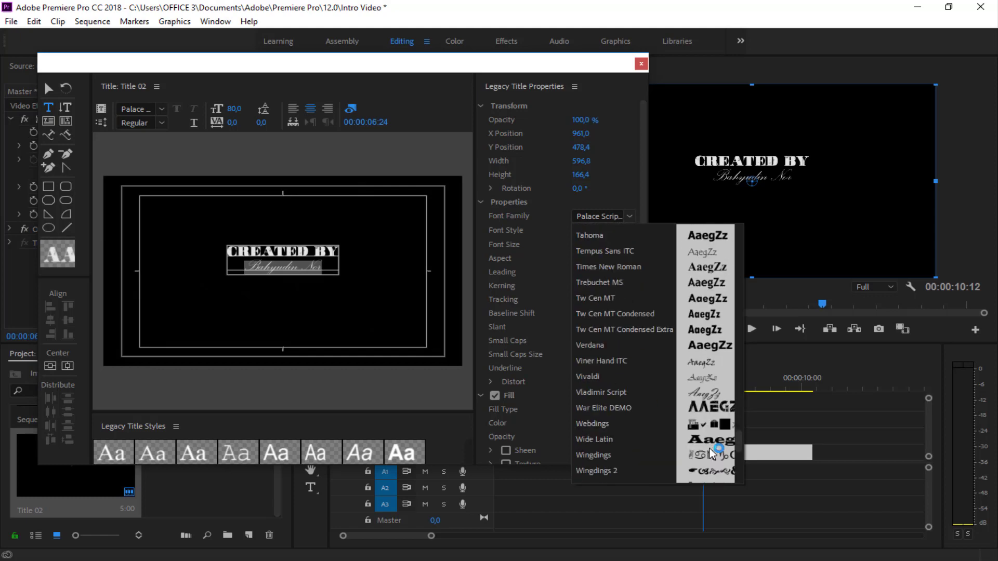
scroll(712, 453, down, 2)
scroll(710, 448, down, 3)
scroll(711, 450, down, 3)
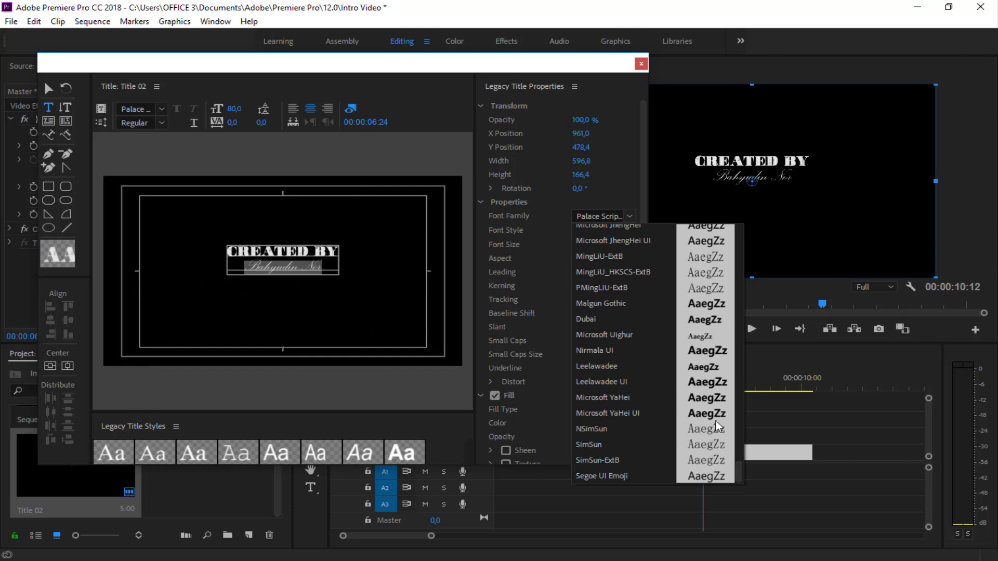
scroll(704, 410, up, 3)
scroll(709, 384, up, 3)
scroll(713, 363, up, 3)
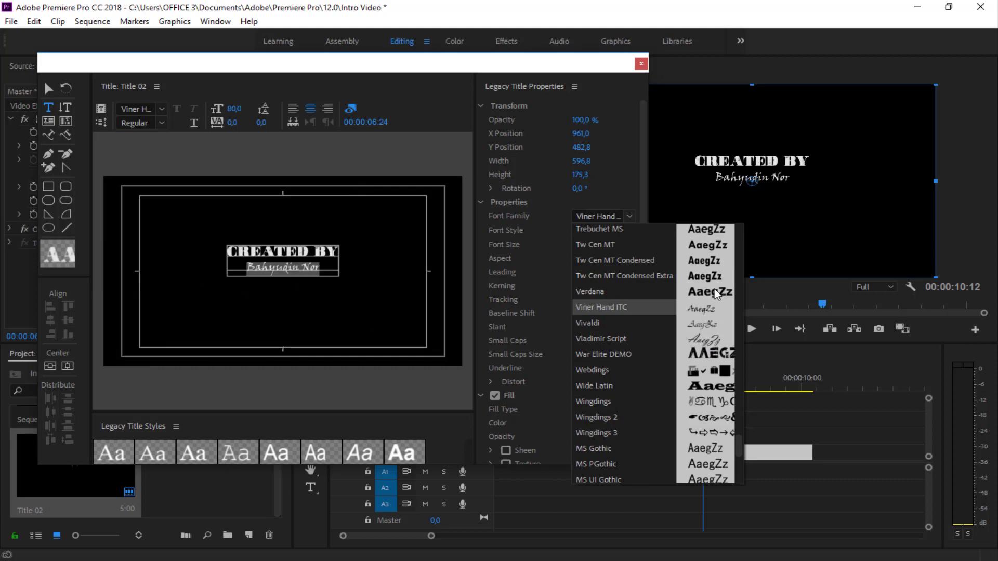
scroll(706, 291, up, 3)
scroll(706, 290, up, 3)
scroll(707, 297, up, 3)
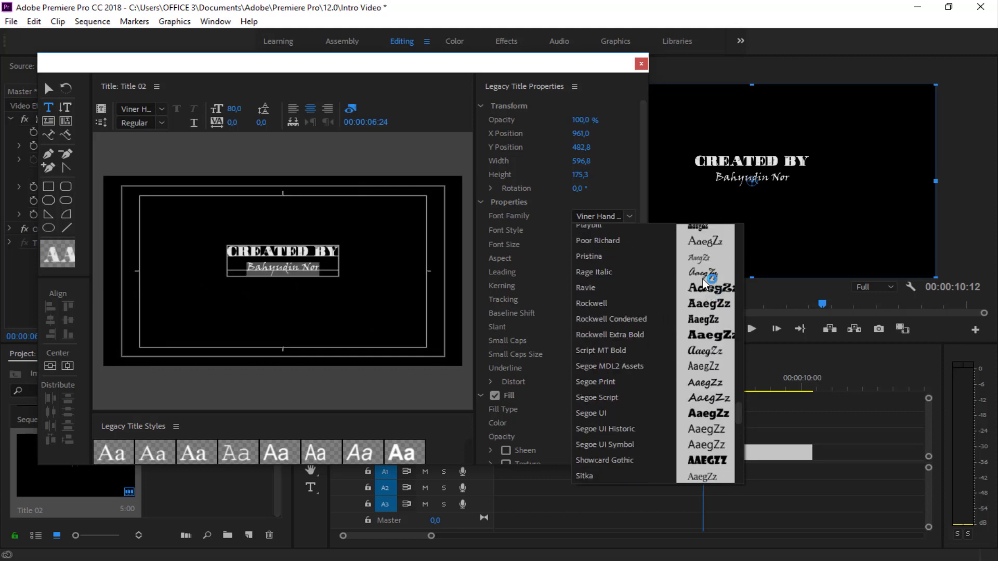
click(702, 274)
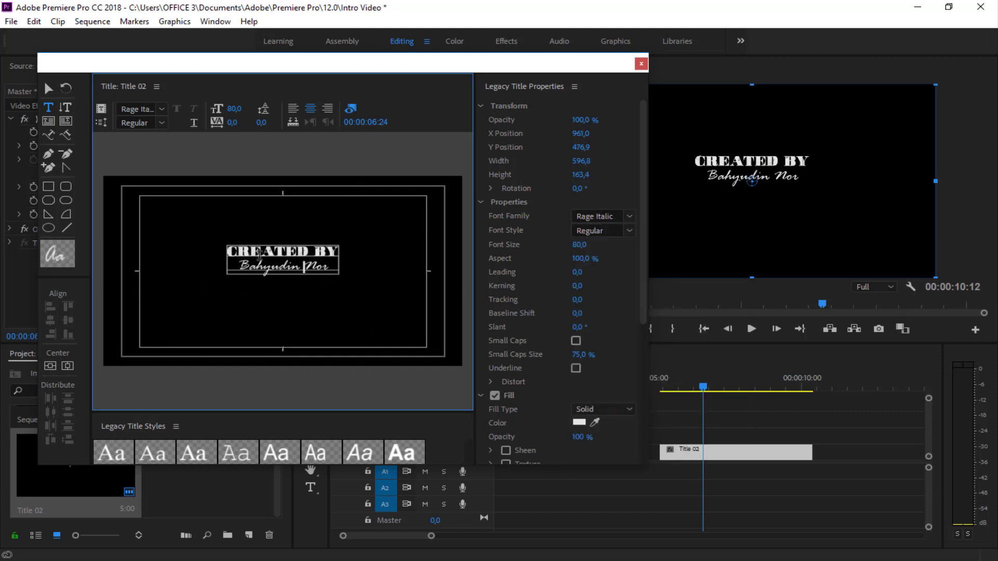
drag(229, 251, 334, 256)
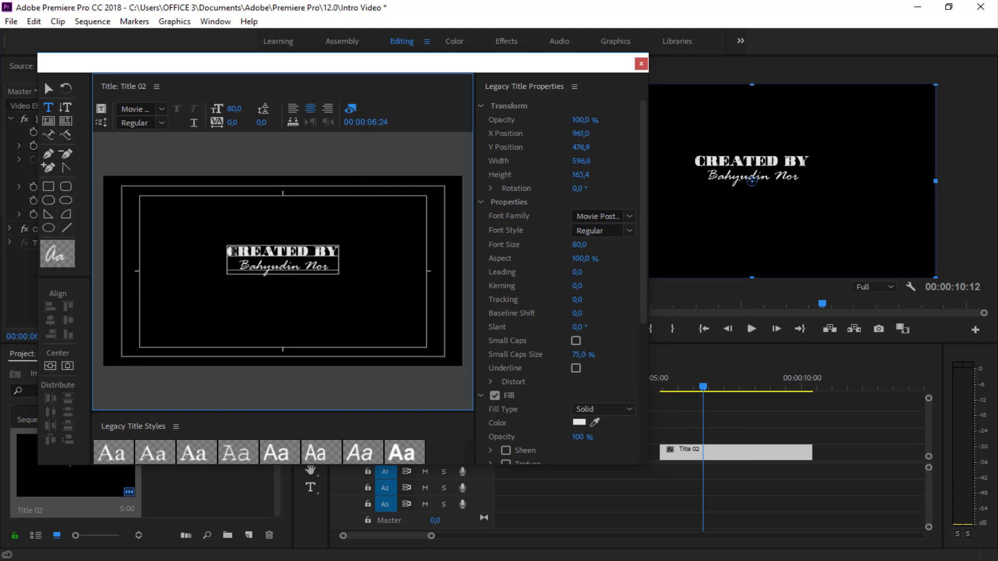
Select the whole title text box and set its font size to 100
double_click(295, 254)
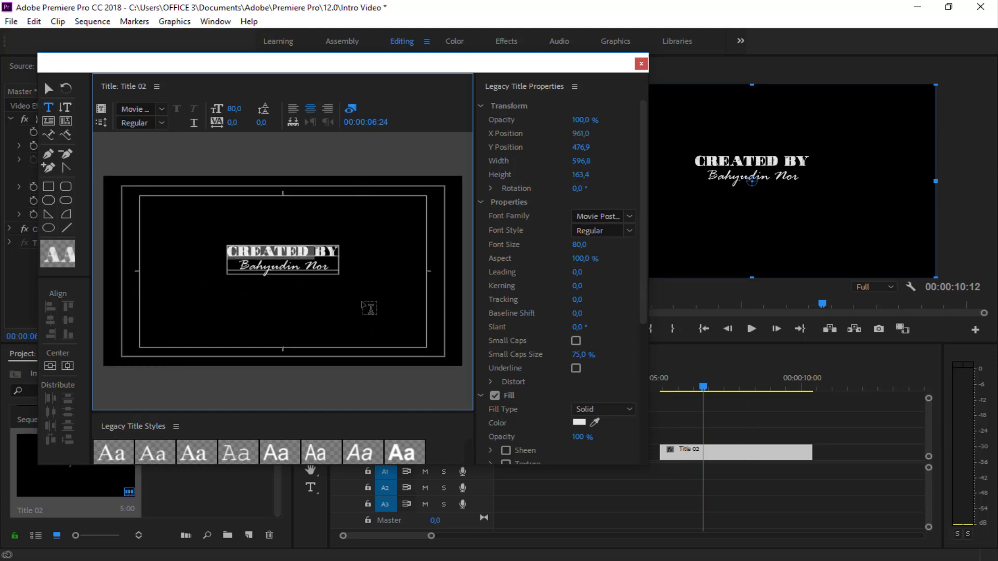
click(362, 299)
click(48, 88)
click(335, 271)
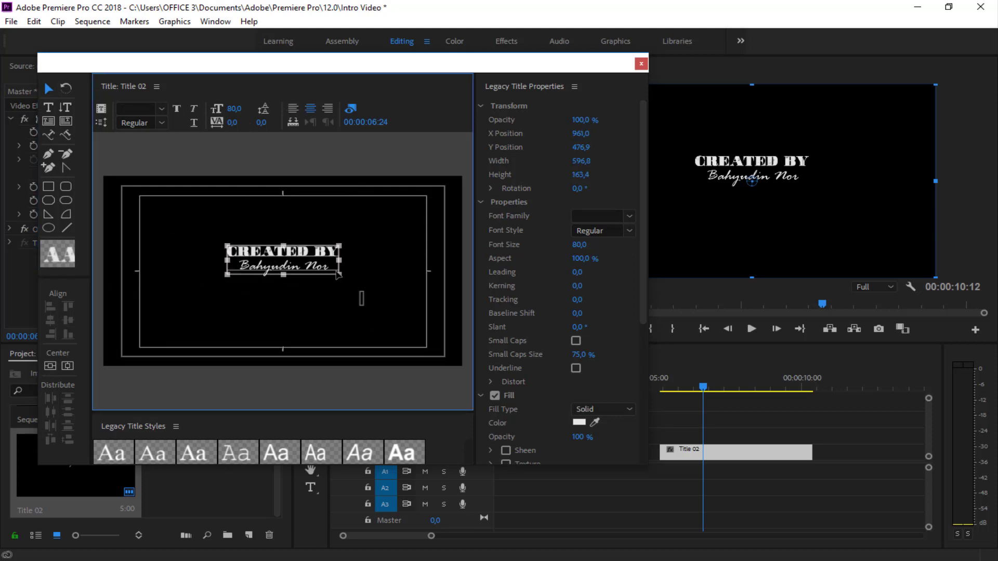
click(579, 247)
text(100)
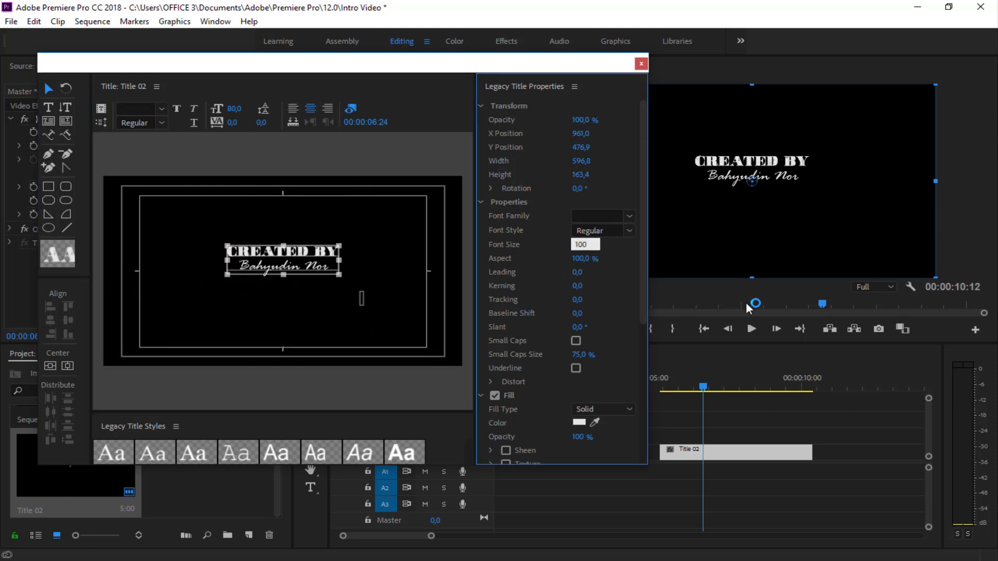
key(Return)
Centre the title vertically in the frame, then select the CREATED BY line
click(398, 285)
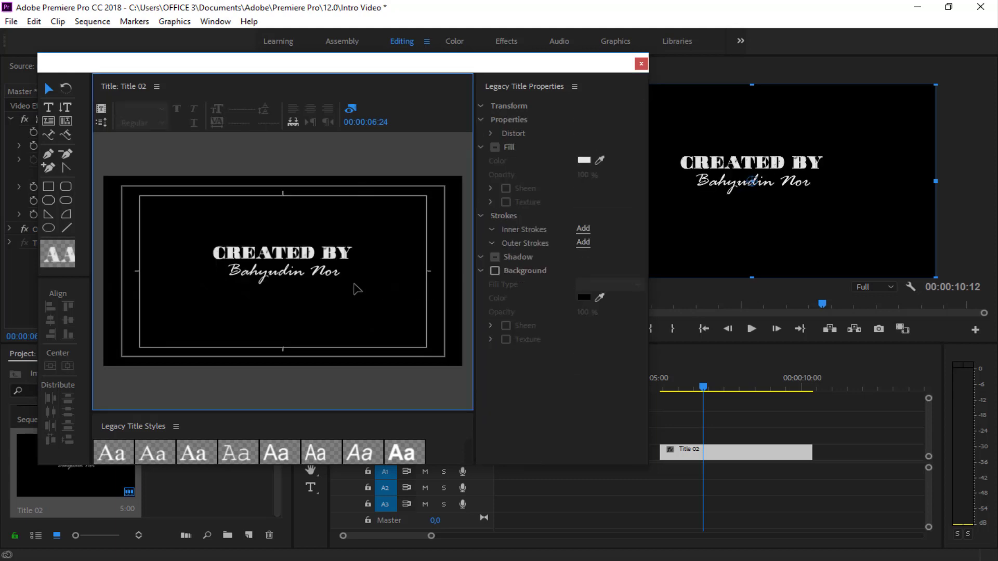
click(327, 278)
click(67, 366)
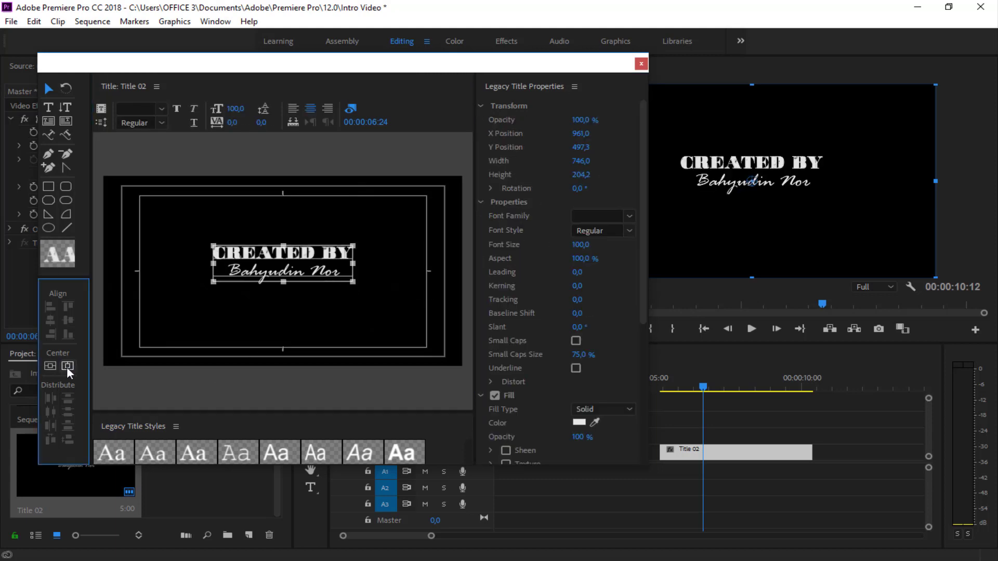
click(50, 366)
click(173, 286)
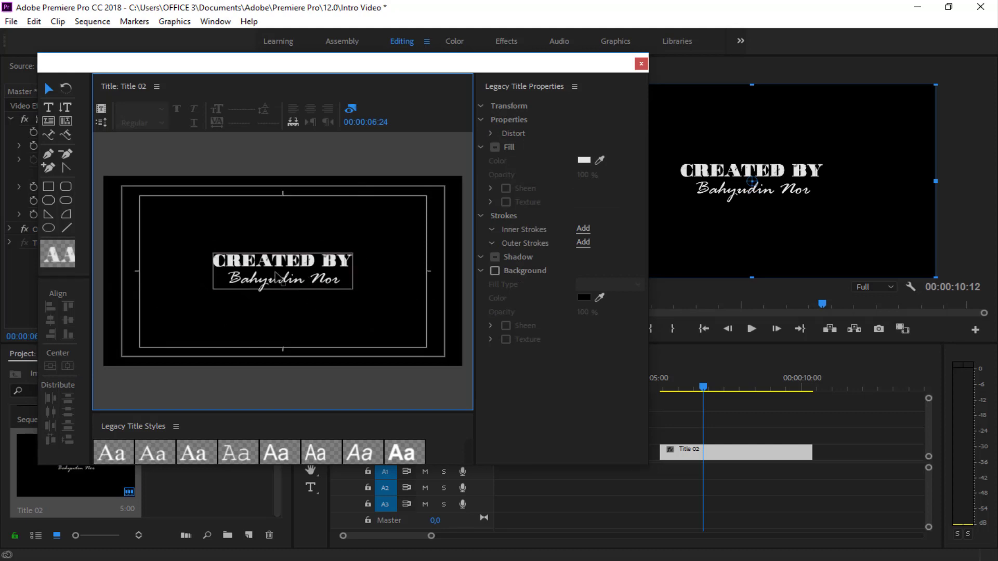
double_click(277, 278)
drag(219, 260, 373, 254)
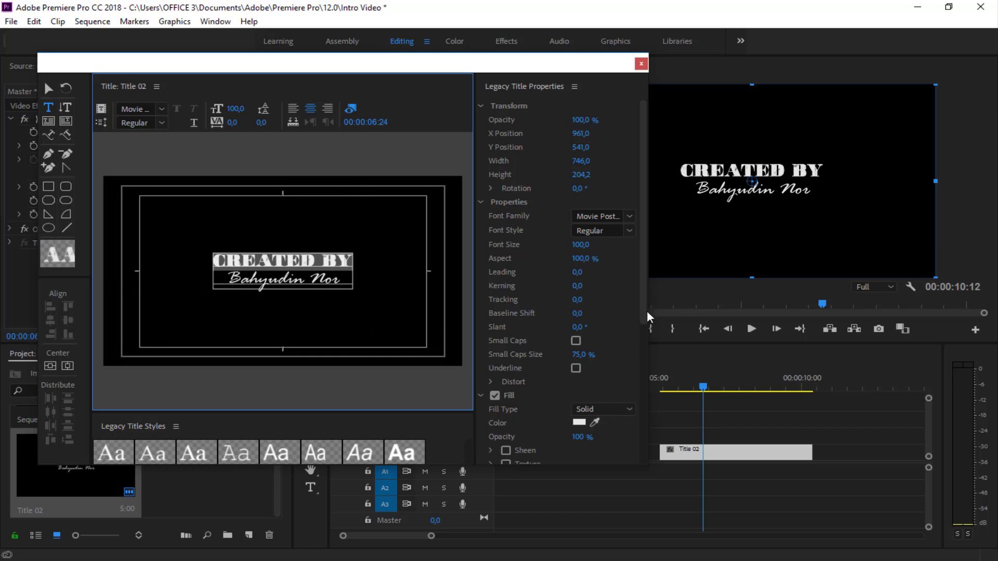
drag(647, 312, 647, 367)
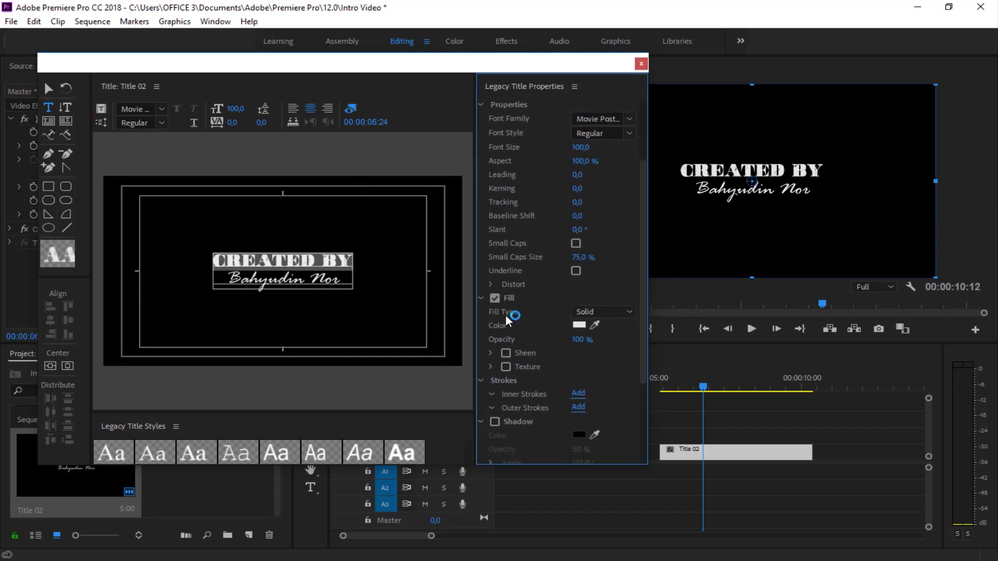
Fill the CREATED BY line with yellow AE9C00, then close the title editor
click(582, 327)
mouse_move(499, 310)
mouse_down()
mouse_move(517, 340)
mouse_move(529, 304)
mouse_up()
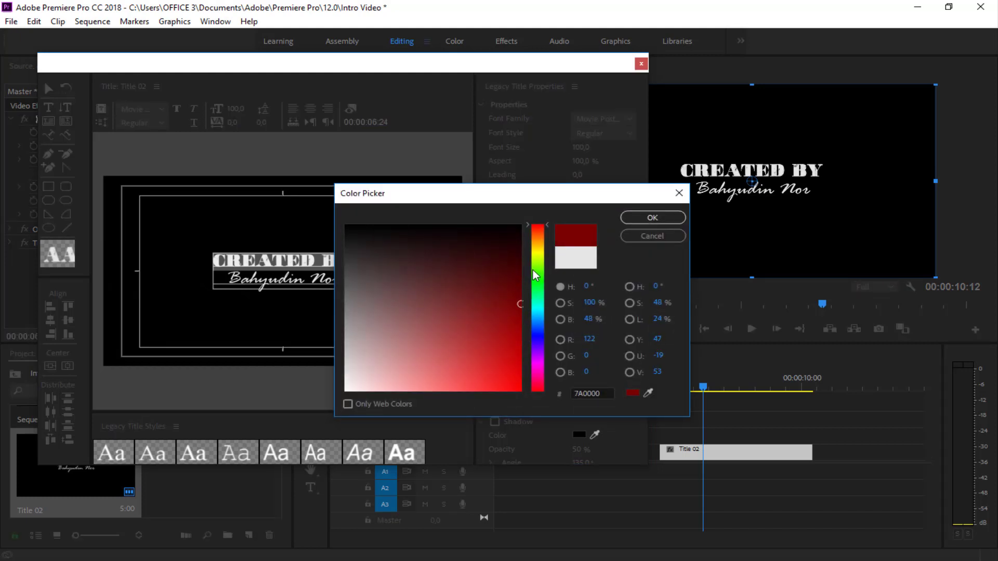
click(536, 249)
drag(520, 304, 532, 343)
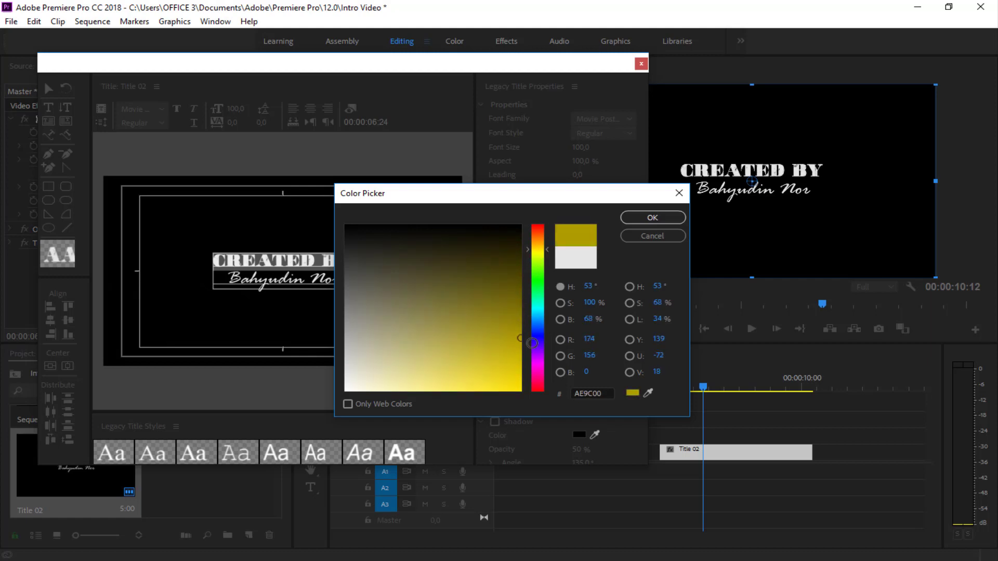
click(653, 218)
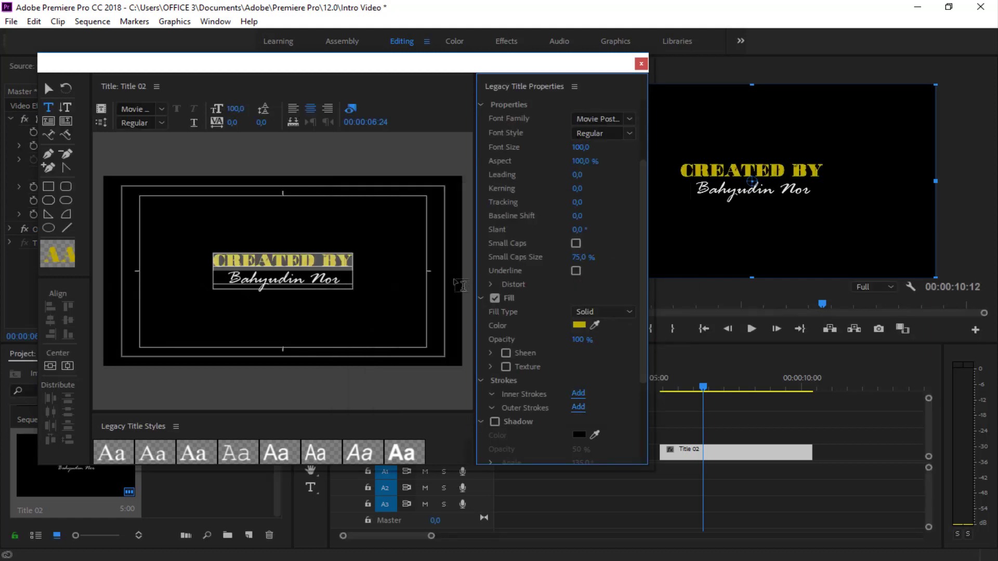
click(642, 63)
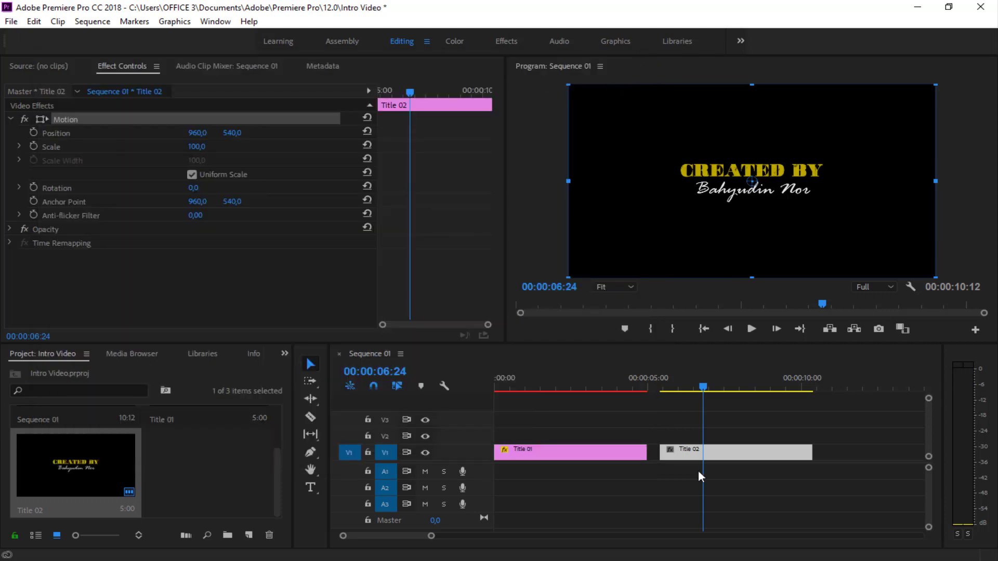
Put the playhead on Title 02's first frame and enable the Scale stopwatch at 100
click(736, 424)
click(716, 453)
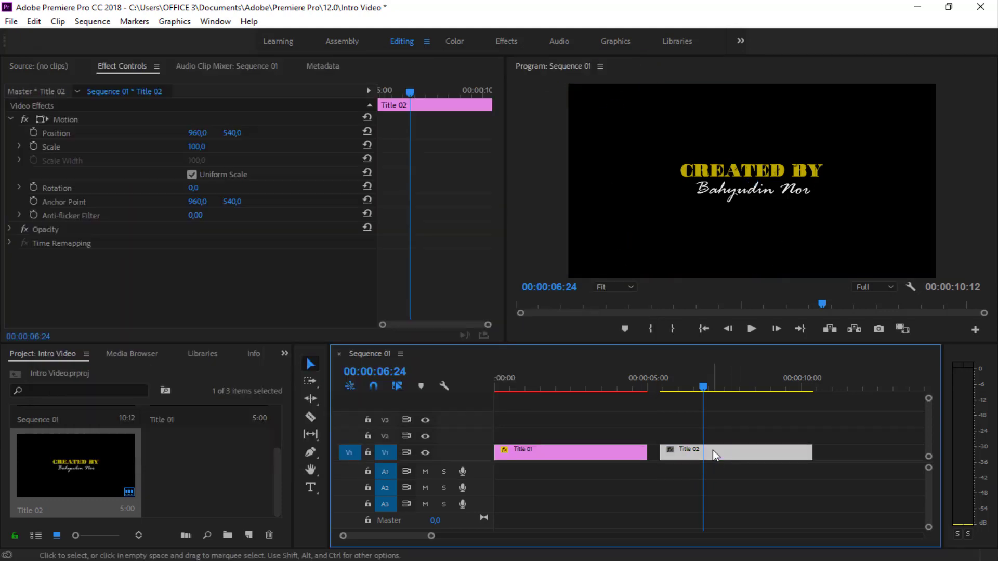
mouse_move(706, 391)
mouse_down()
mouse_move(705, 405)
mouse_move(687, 395)
mouse_up()
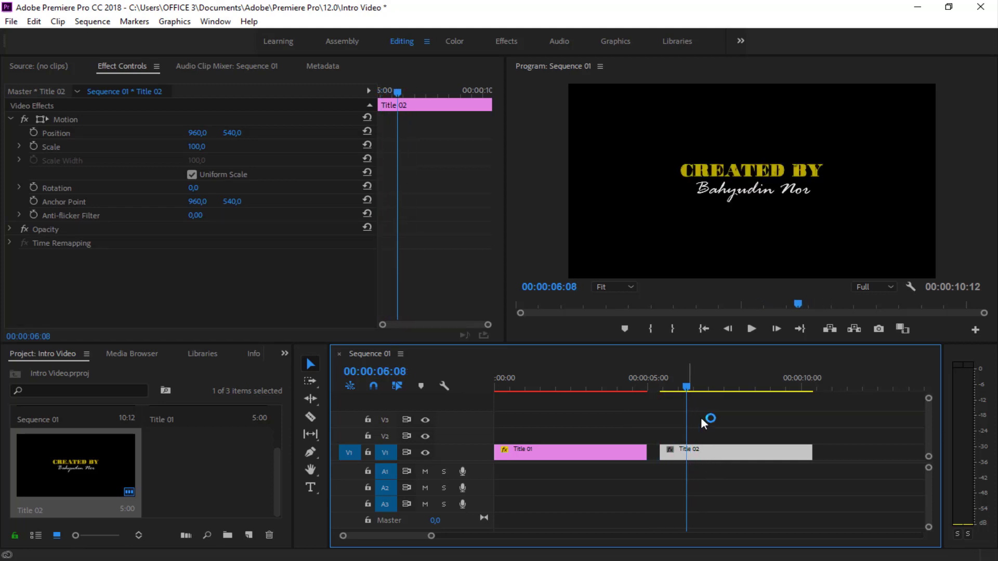
click(397, 93)
drag(402, 94, 422, 101)
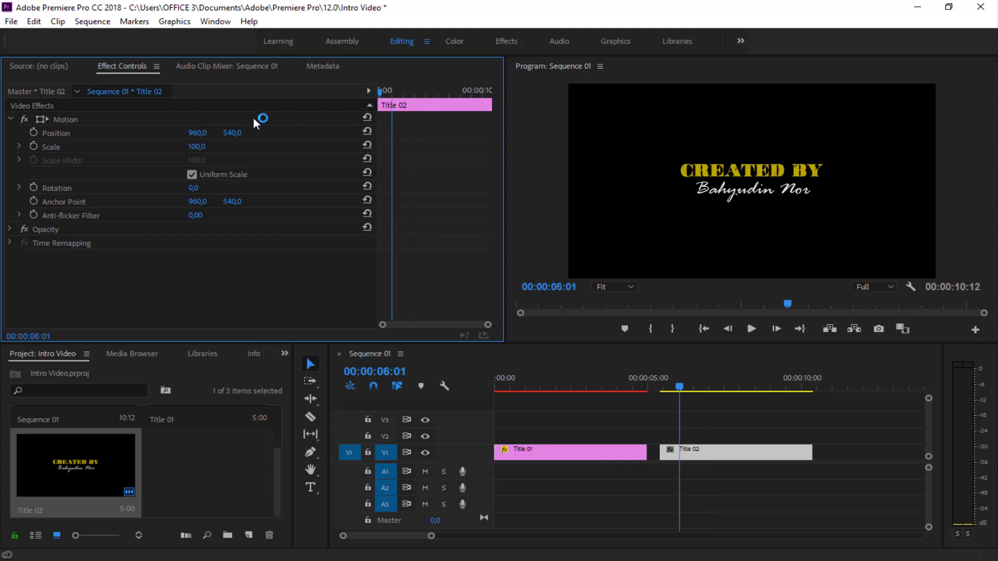
drag(425, 103, 404, 103)
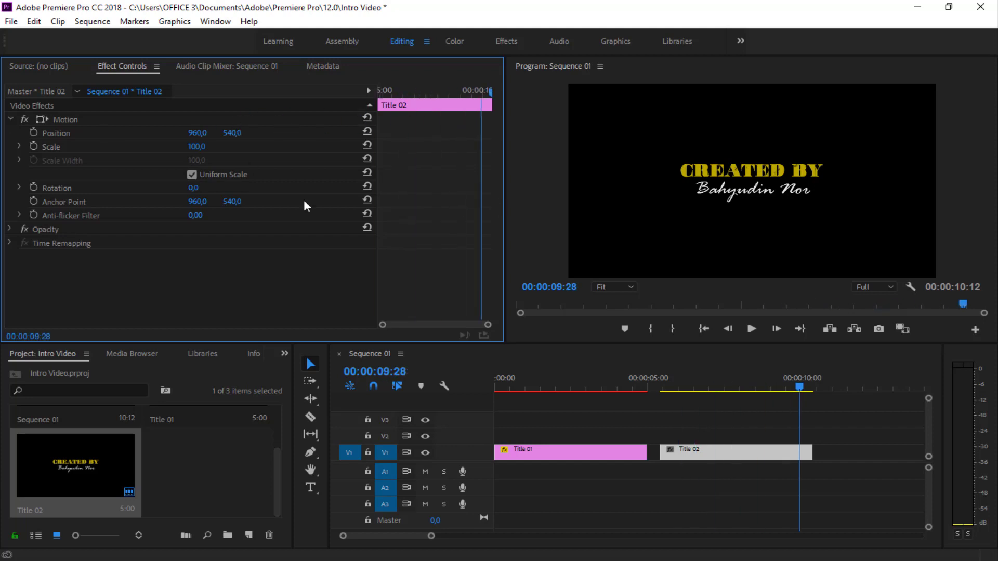
key(Up)
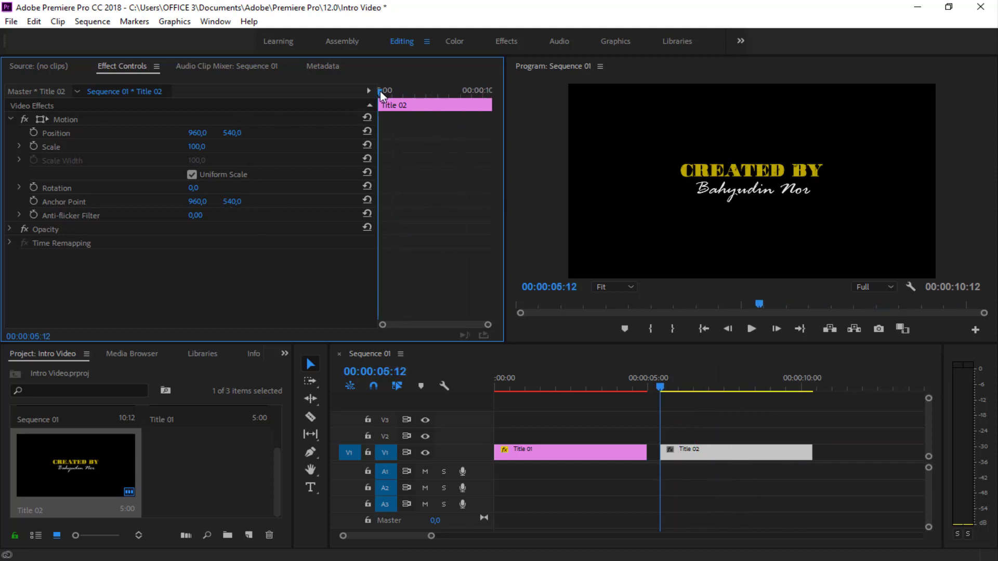
mouse_move(381, 95)
mouse_down()
mouse_move(434, 99)
mouse_move(379, 99)
mouse_up()
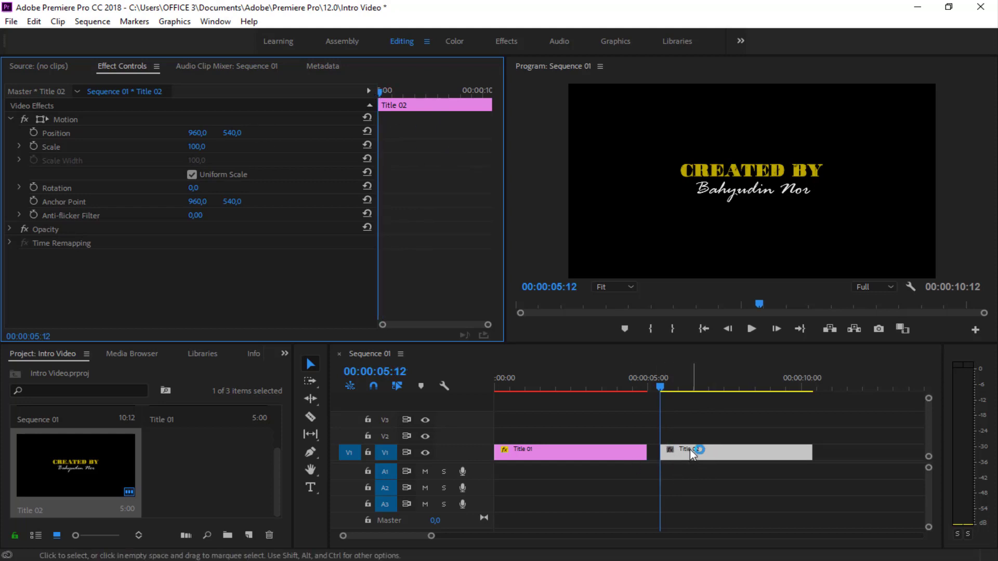
drag(384, 95, 378, 95)
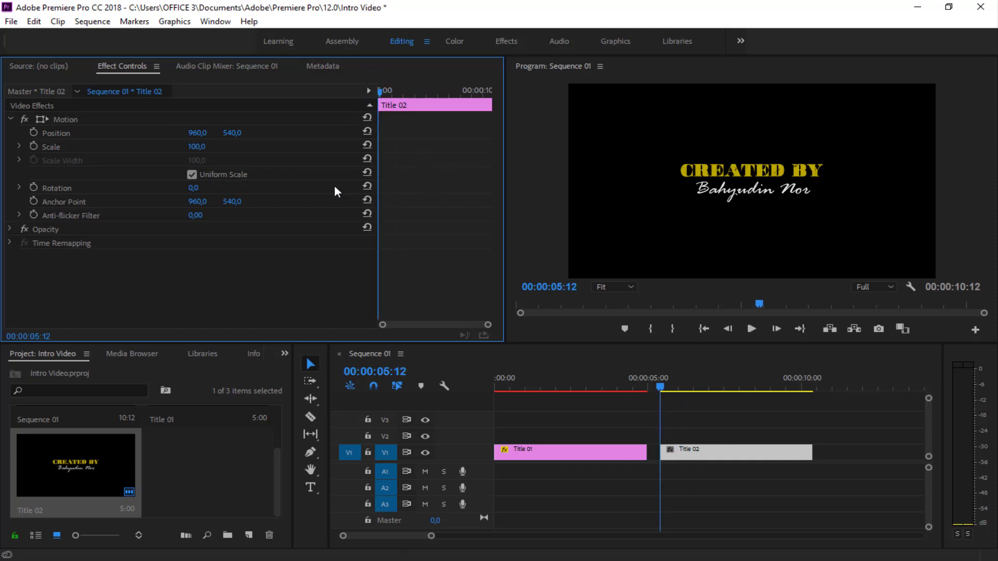
click(33, 147)
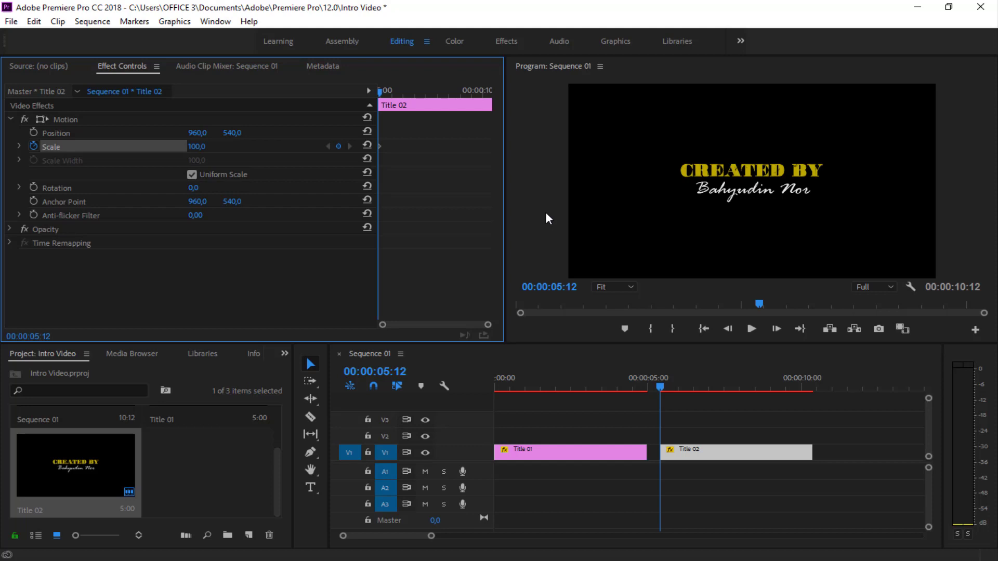
Add a full-size Scale keyframe a few frames into Title 02 at 05:27
key(shift+Right)
key(shift+Right)
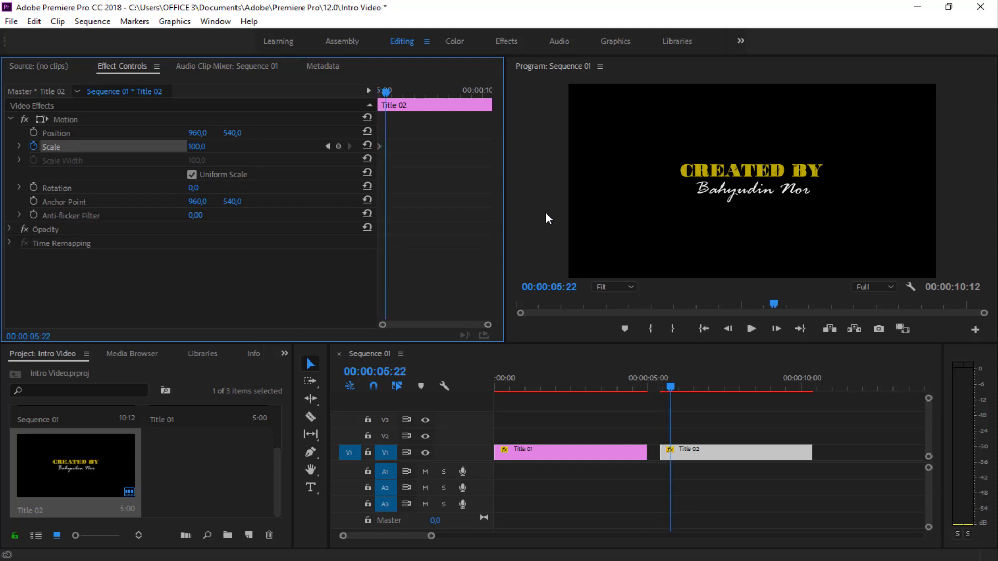
key(shift+Right)
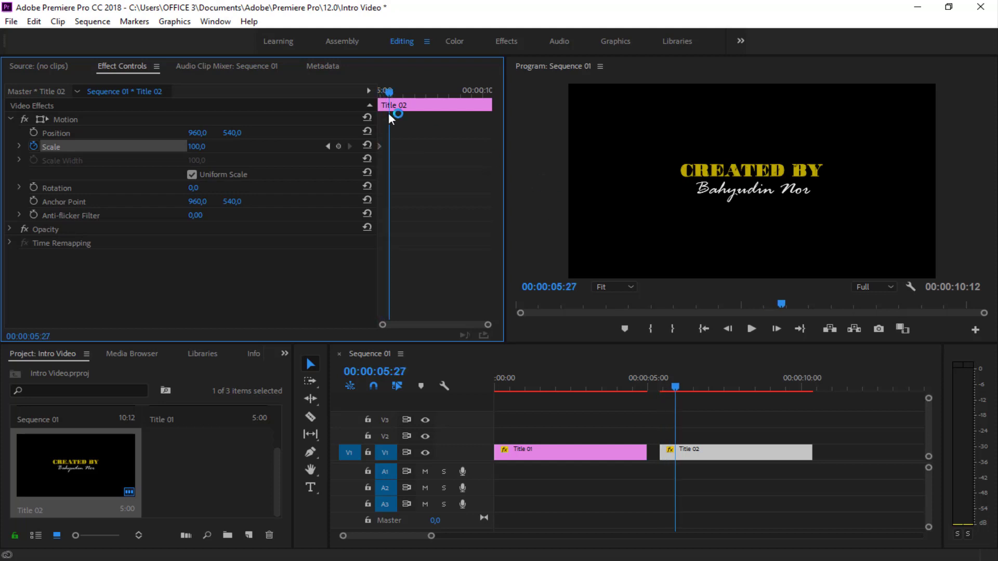
click(338, 147)
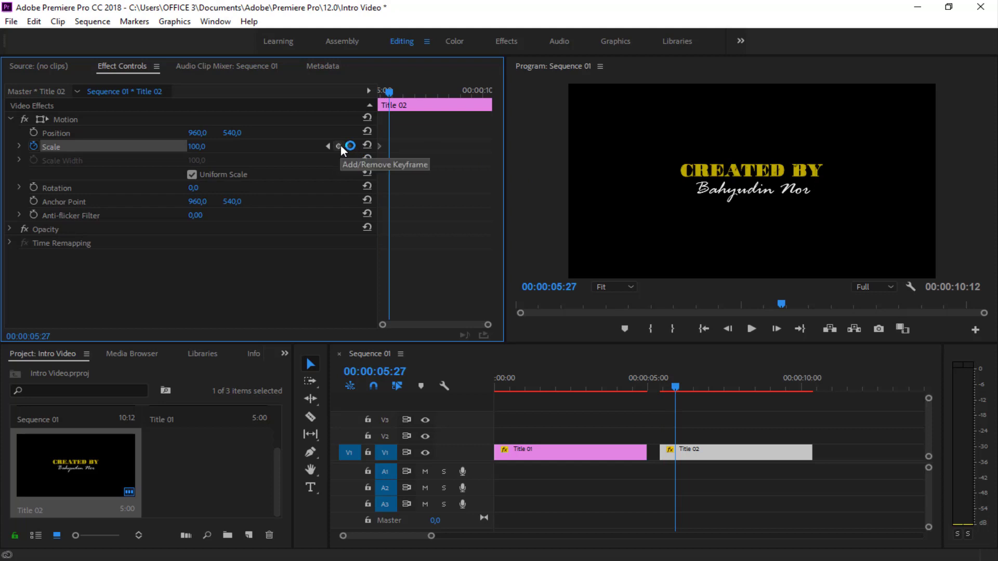
click(339, 147)
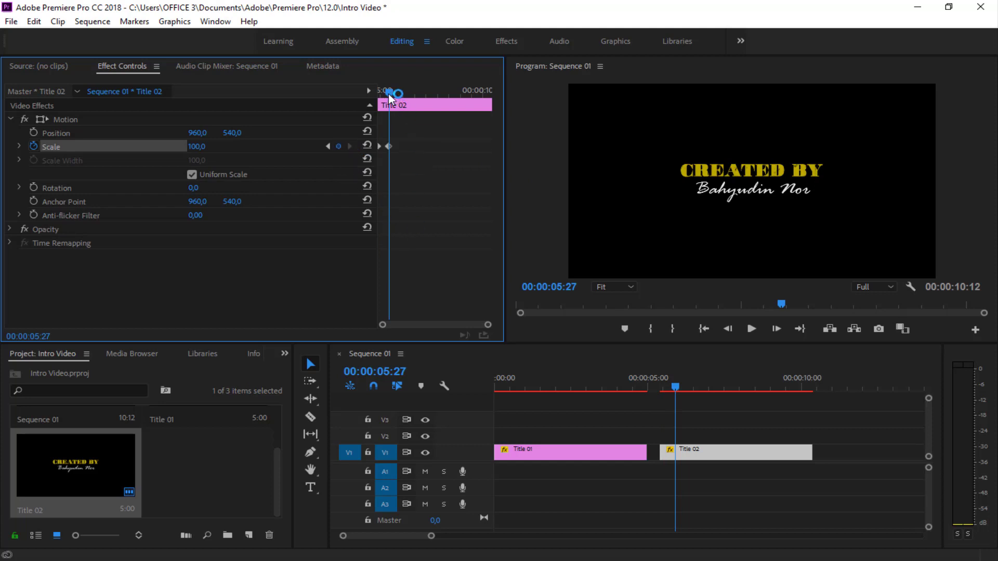
Set Scale to 0 at the clip start (05:12) and scrub through the scale-in
mouse_move(389, 93)
mouse_down()
mouse_move(379, 93)
mouse_move(393, 93)
mouse_up()
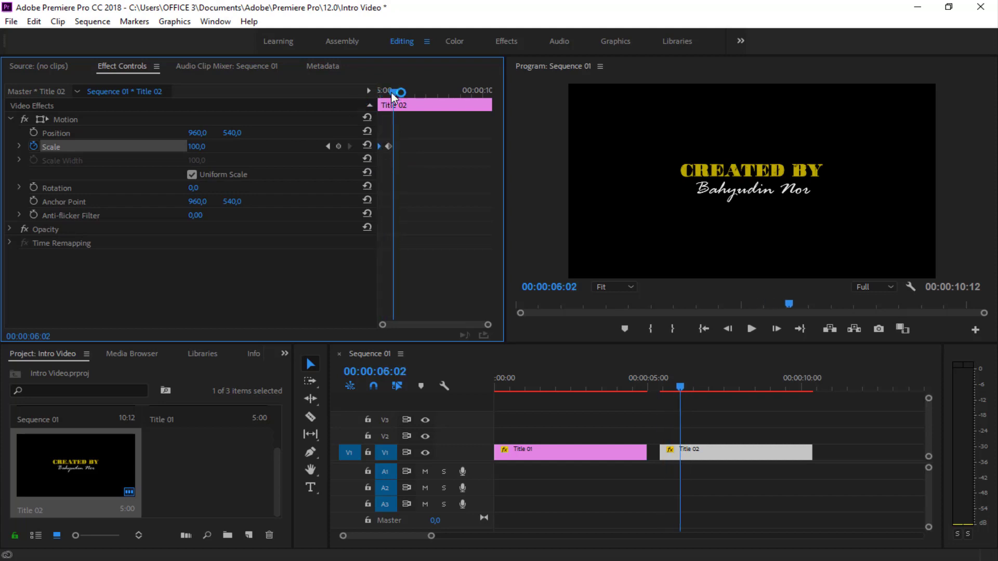
drag(394, 93, 365, 99)
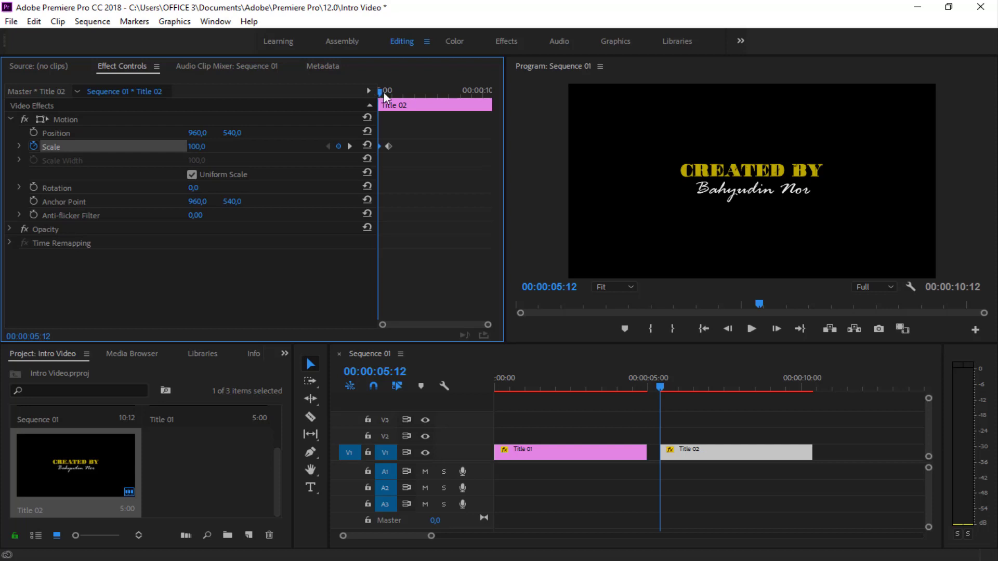
click(211, 147)
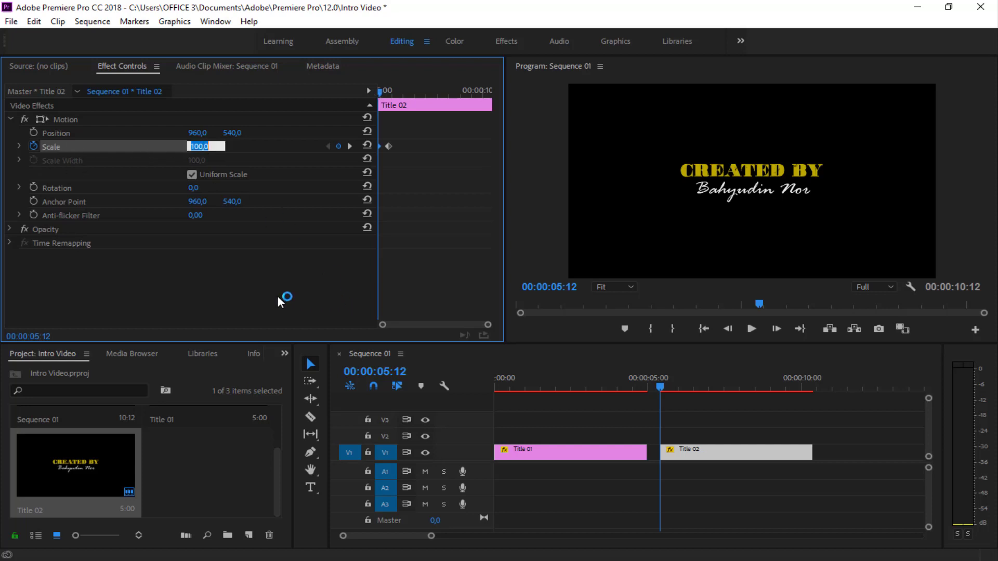
text(0)
click(745, 229)
mouse_move(661, 391)
mouse_down()
mouse_move(648, 405)
mouse_move(682, 406)
mouse_move(673, 394)
mouse_move(634, 405)
mouse_move(476, 409)
mouse_up()
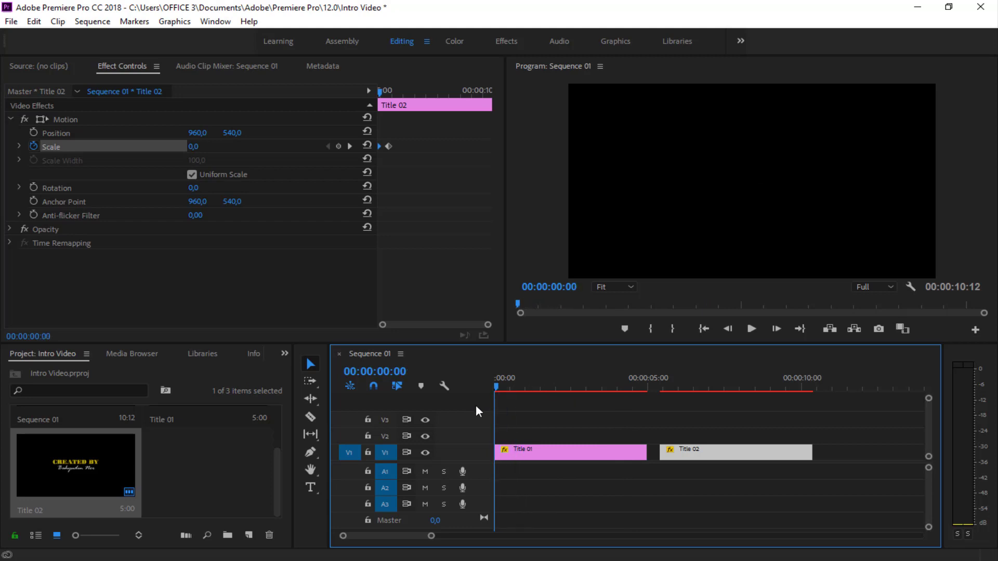
Play and stop the intro, then park the playhead at 00:00:01:00
click(751, 329)
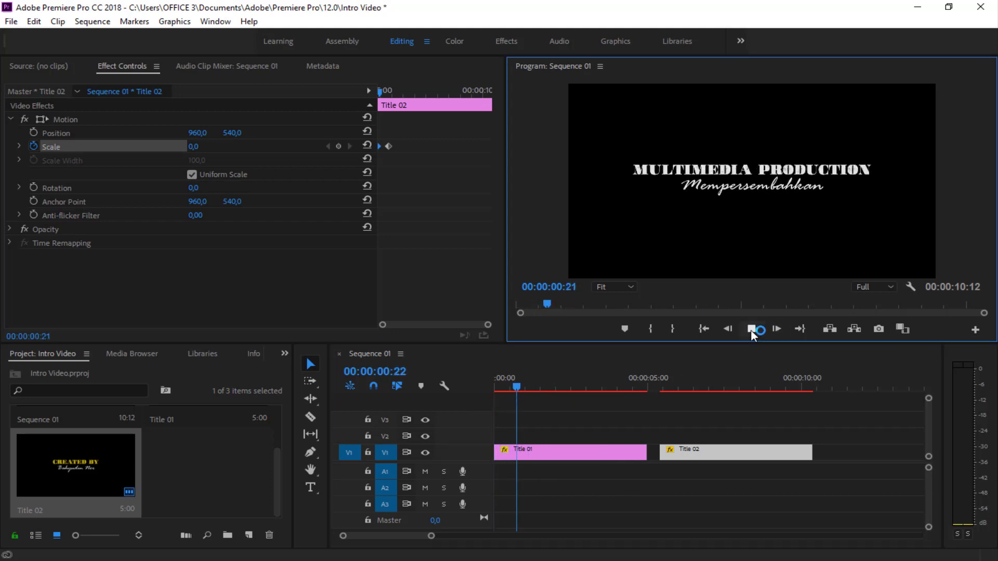
click(751, 329)
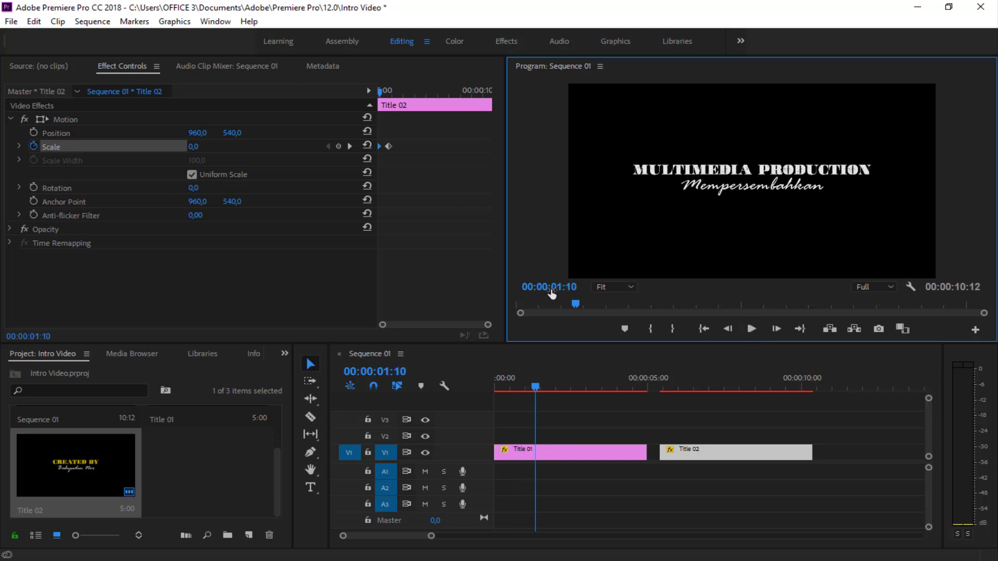
drag(536, 387, 525, 391)
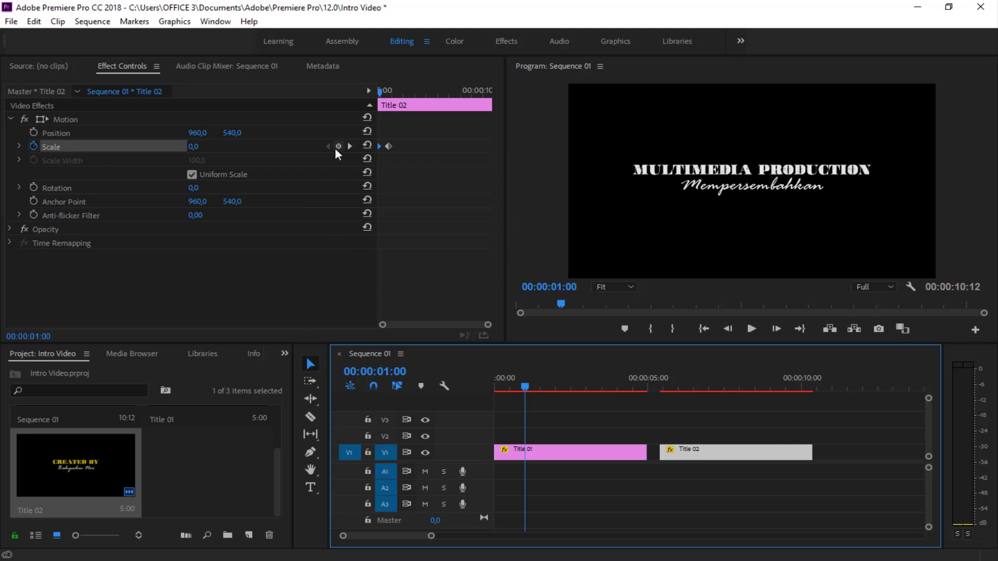
On Title 01, keyframe Scale at 01:00 and set Scale to 0 at 01:15
click(532, 456)
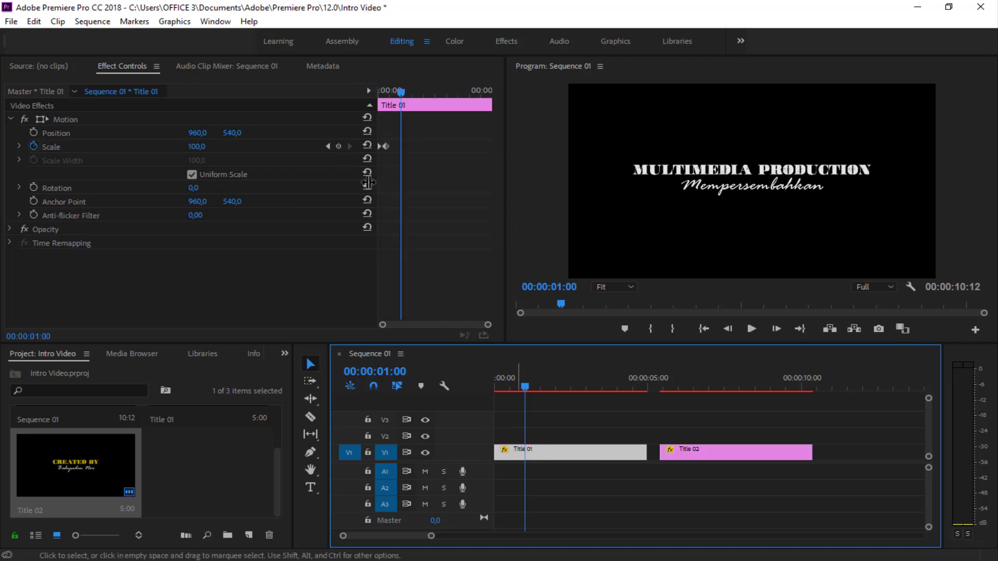
click(339, 148)
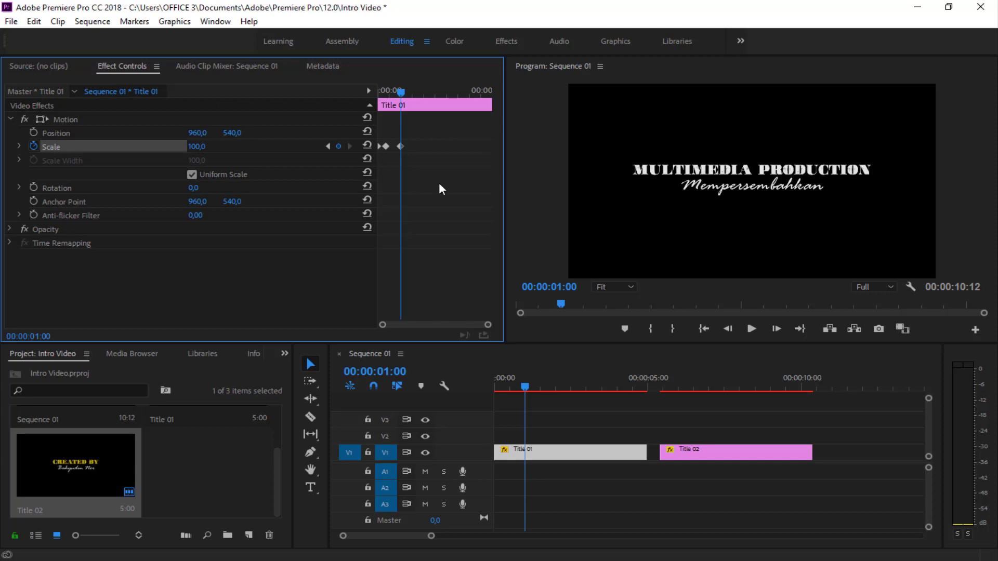
key(shift+Right)
key(shift+Right)
key(shift+Right)
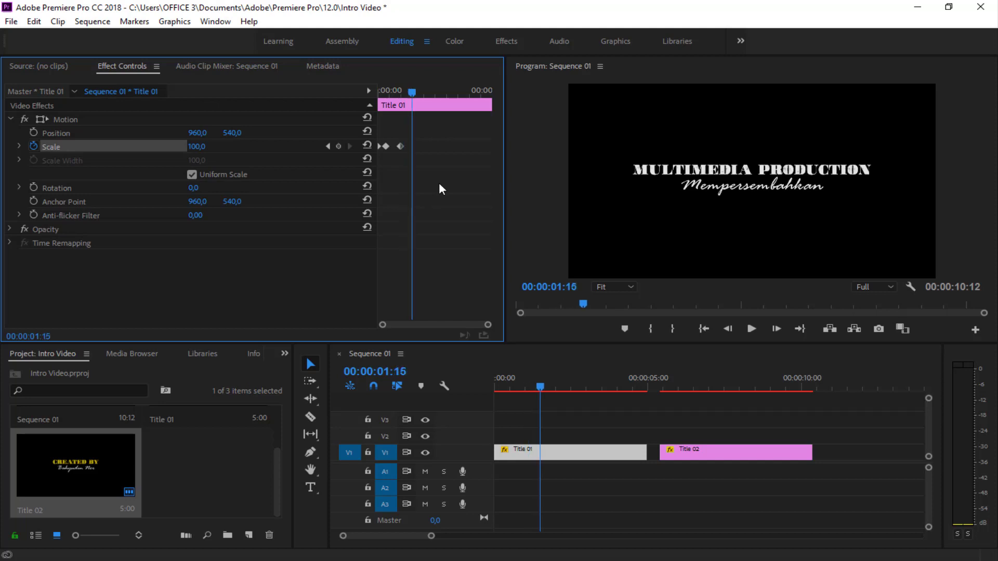
click(339, 147)
drag(487, 325, 484, 325)
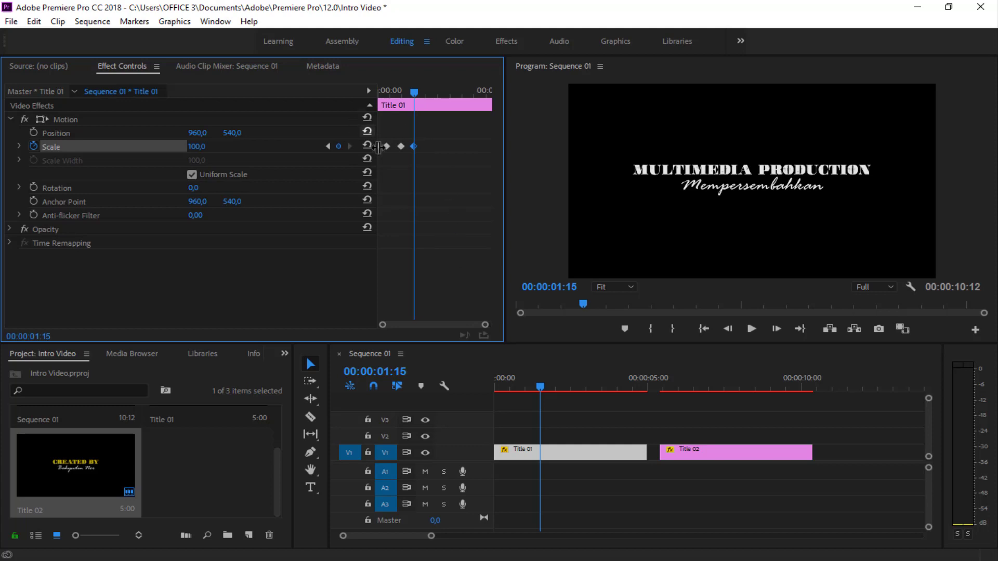
click(413, 146)
click(207, 148)
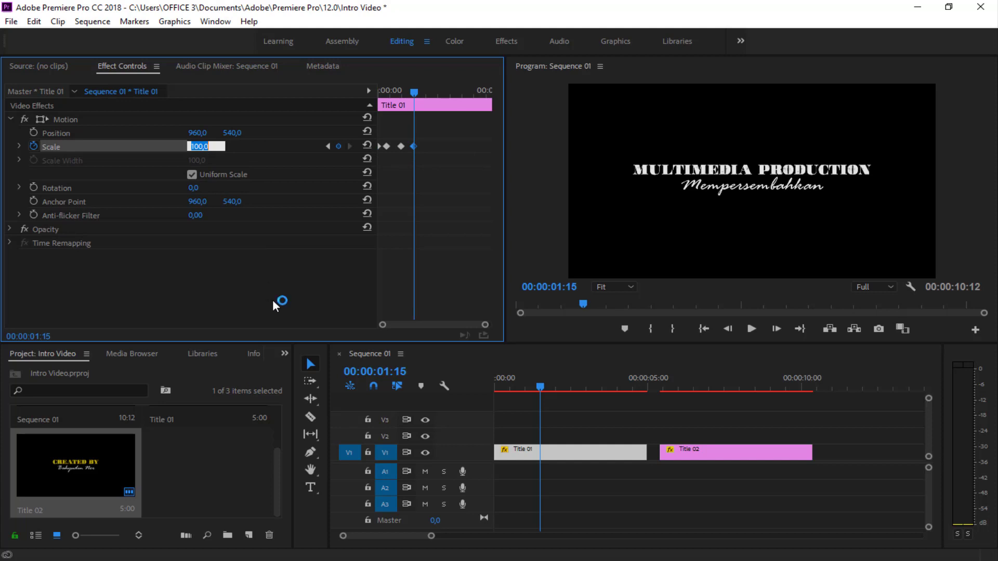
text(0)
key(Return)
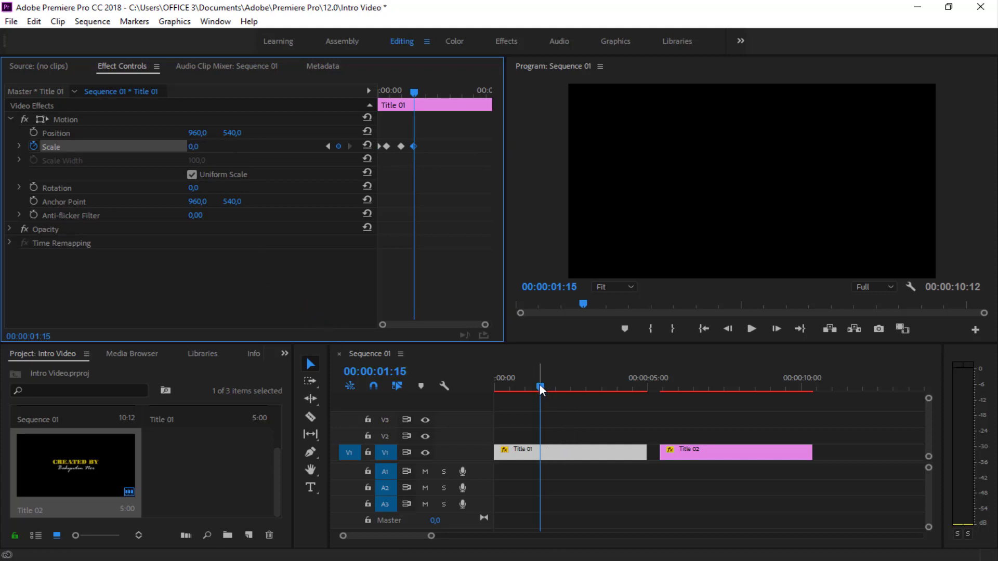
Replay the intro twice from the start to watch the title shrink away
drag(540, 387, 496, 387)
click(752, 329)
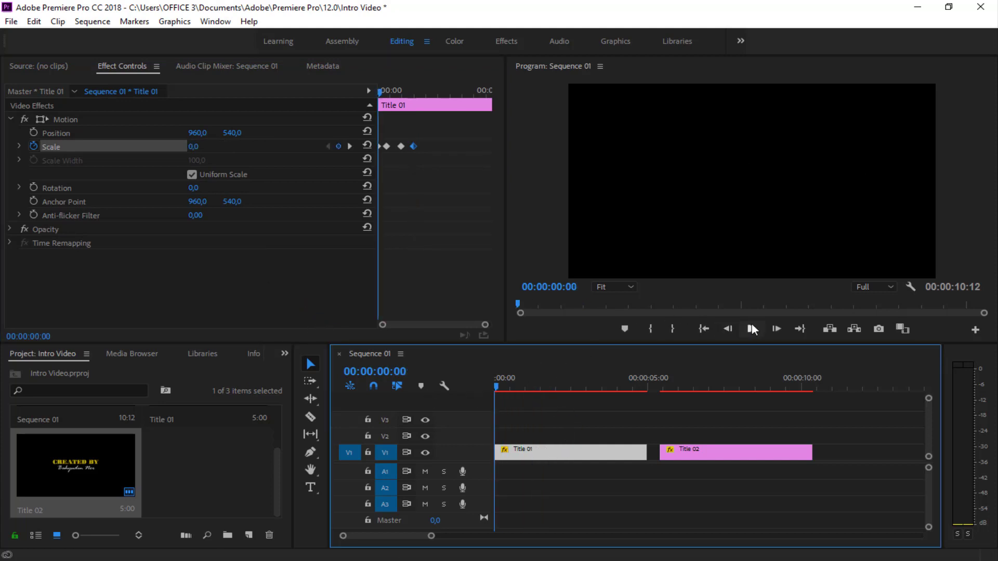
click(751, 329)
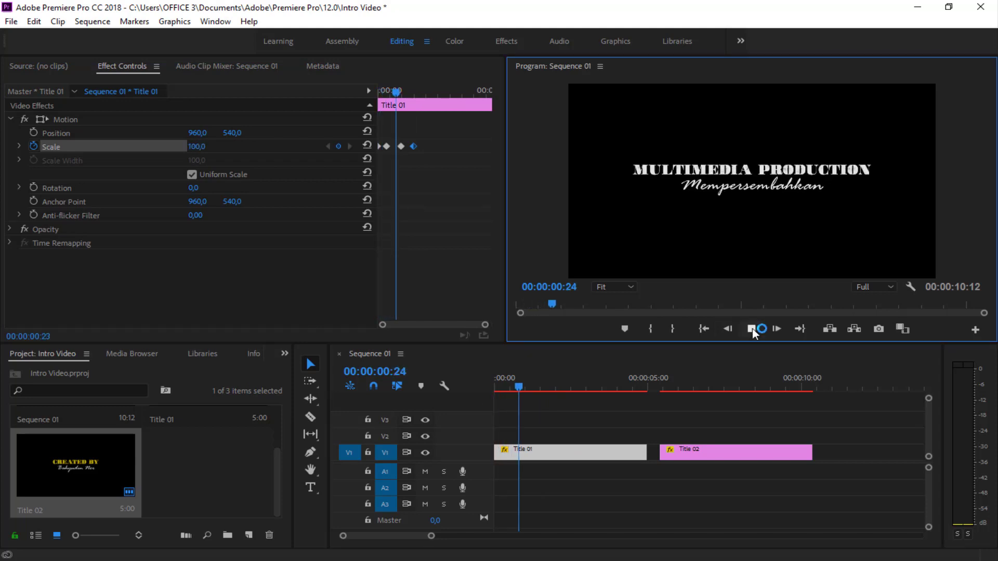
click(751, 328)
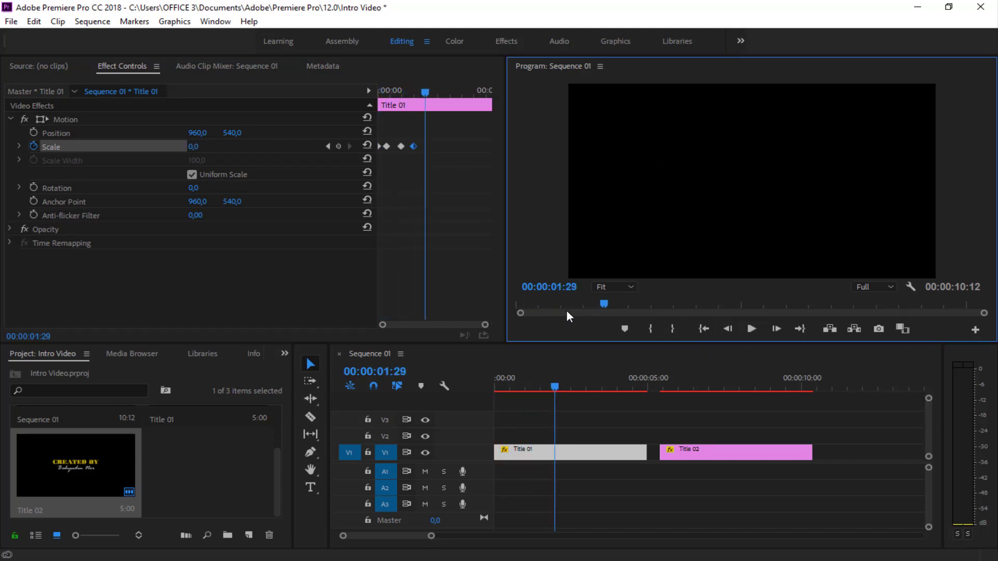
click(570, 398)
key(Home)
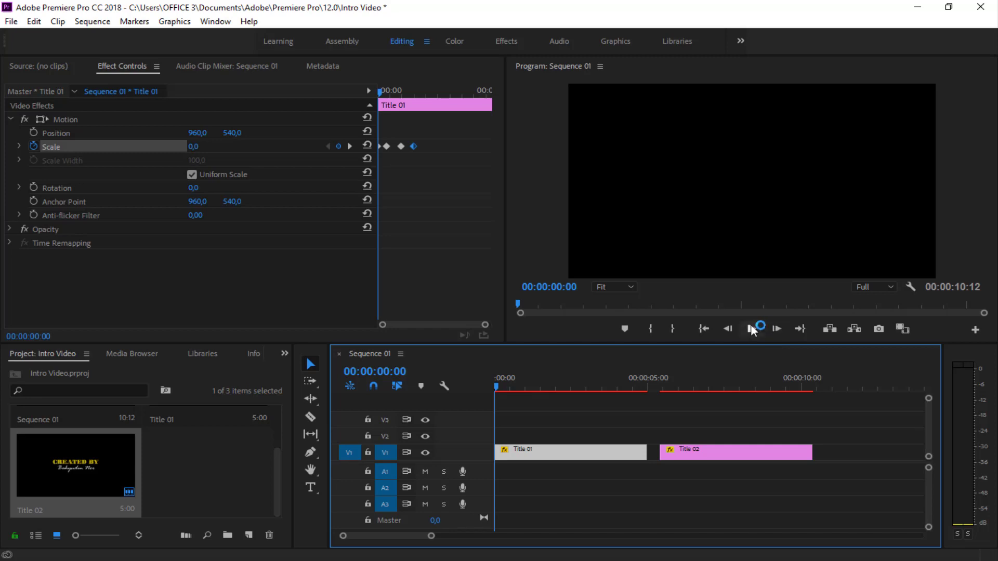
click(751, 329)
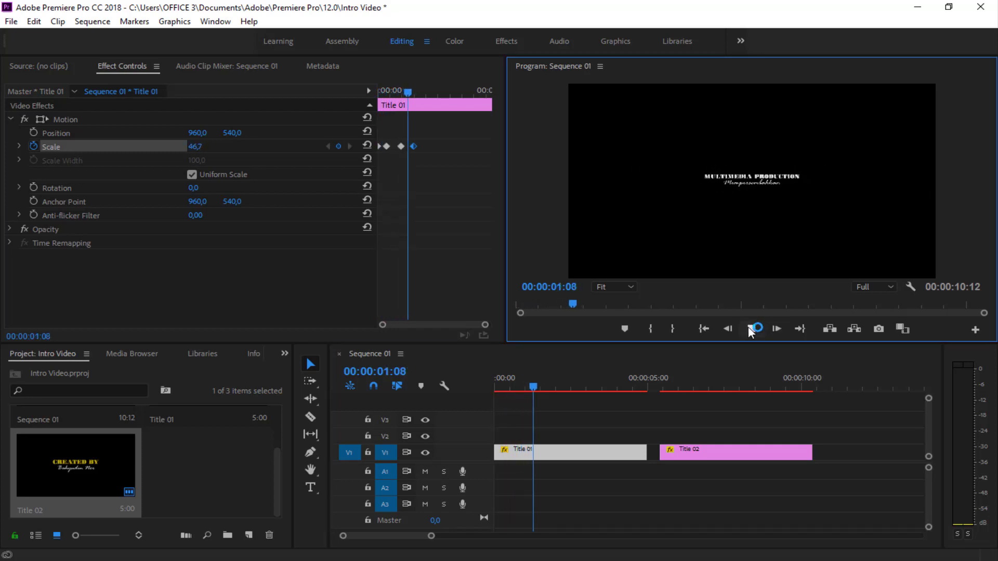
click(751, 329)
drag(548, 385, 496, 385)
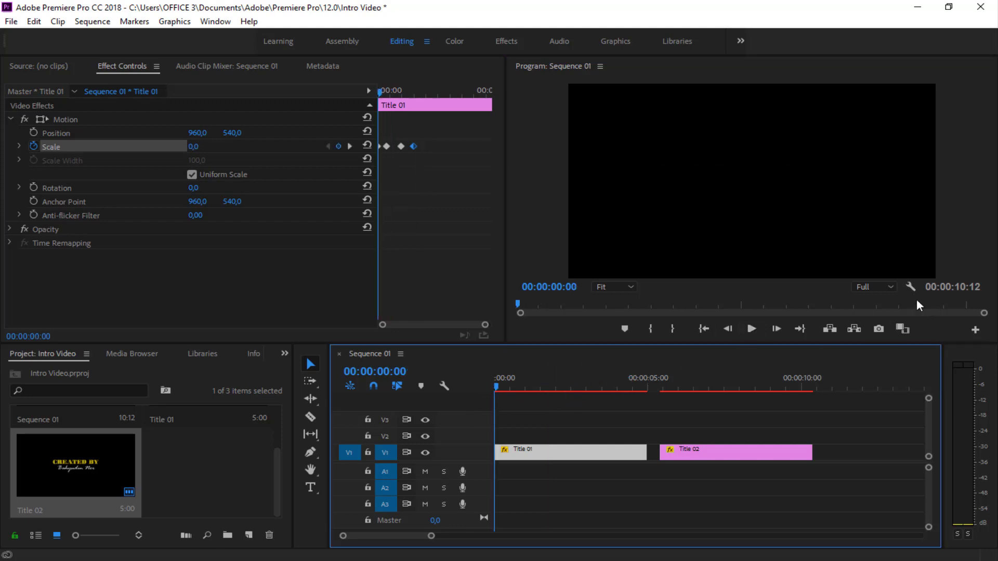
Switch the Program monitor playback resolution from Full to 1/4 and play the intro
click(881, 287)
click(874, 326)
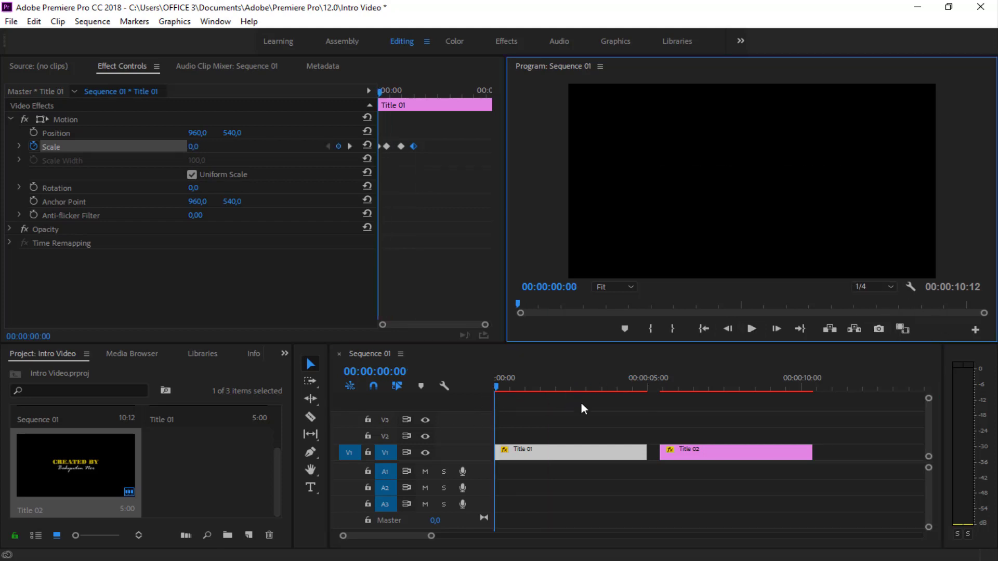
click(751, 329)
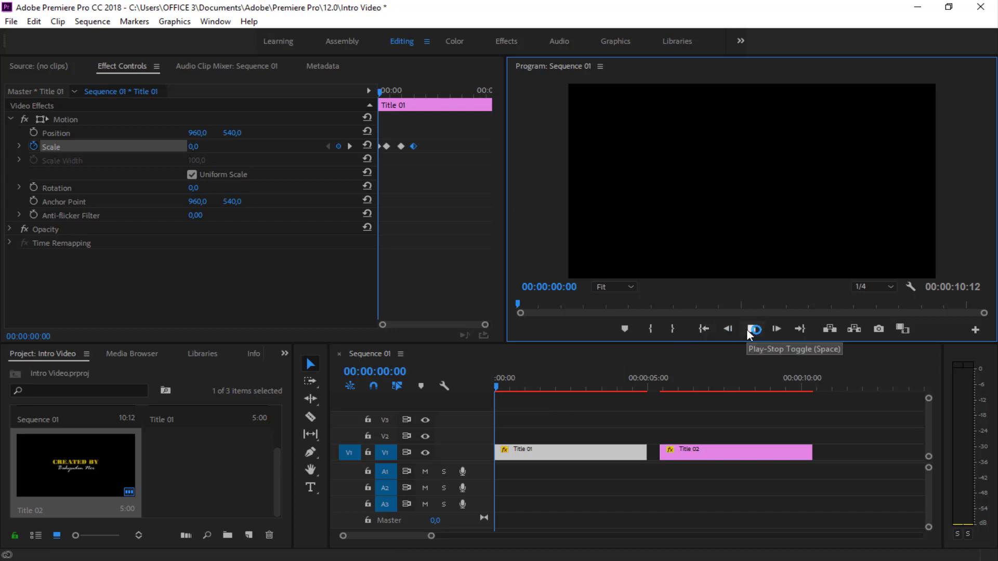
click(746, 329)
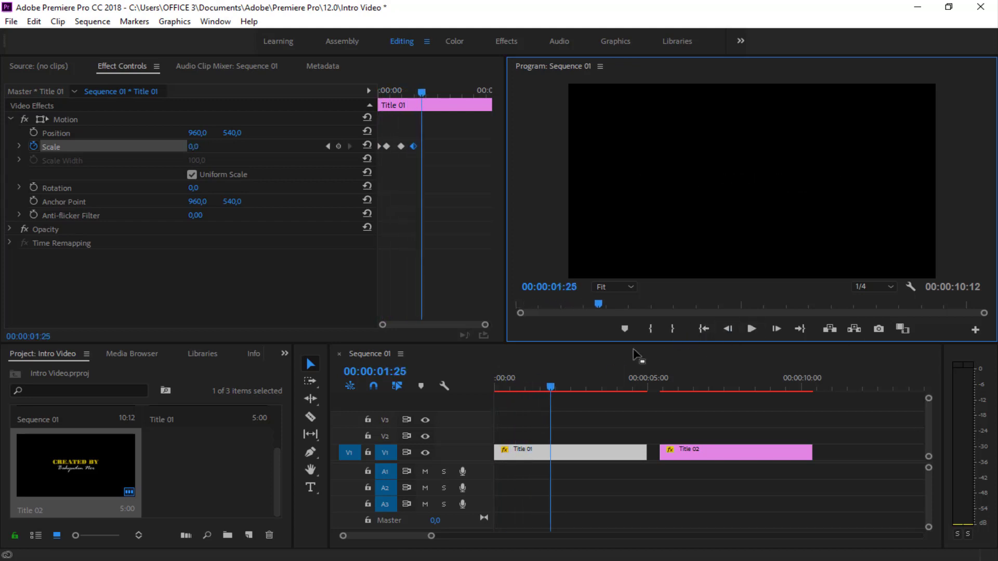
Adjust Title 01's shrink Scale keyframes so Scale reaches 0.0 at 00:00:01:26
click(402, 147)
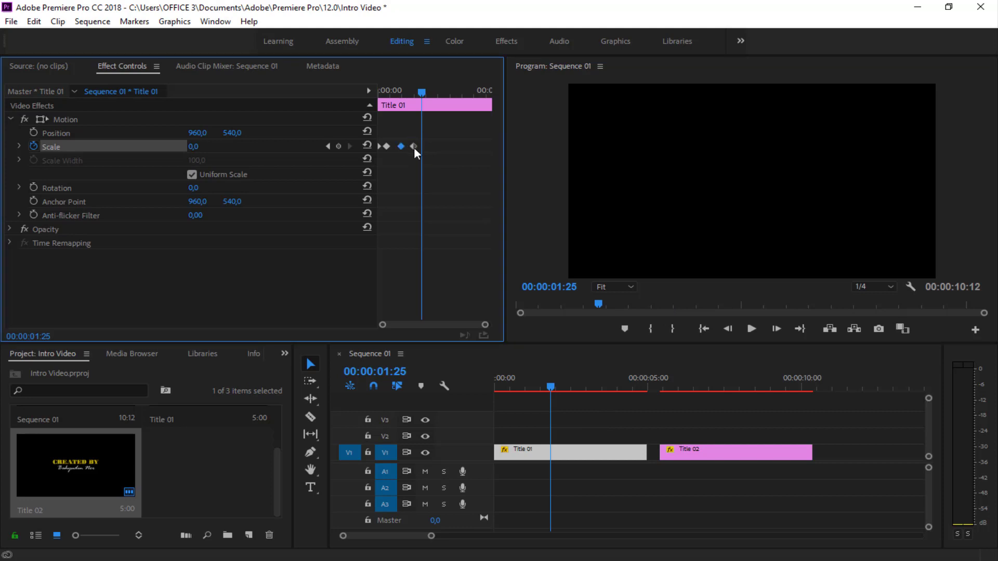
key(Right)
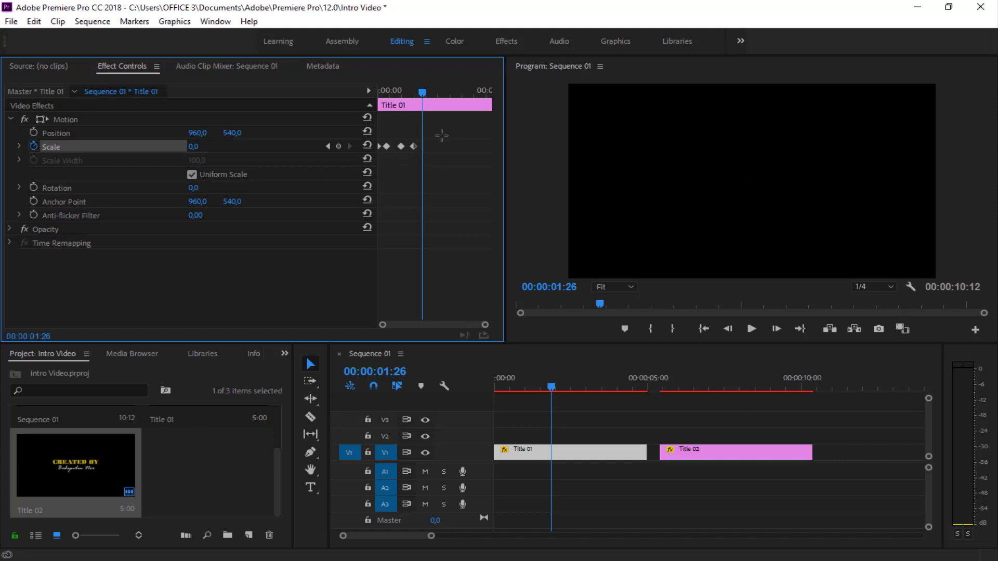
mouse_move(442, 136)
mouse_down()
mouse_move(398, 164)
mouse_move(410, 145)
mouse_up()
Replay the intro and scrub near one second to check Title 01's scale
drag(423, 92, 379, 93)
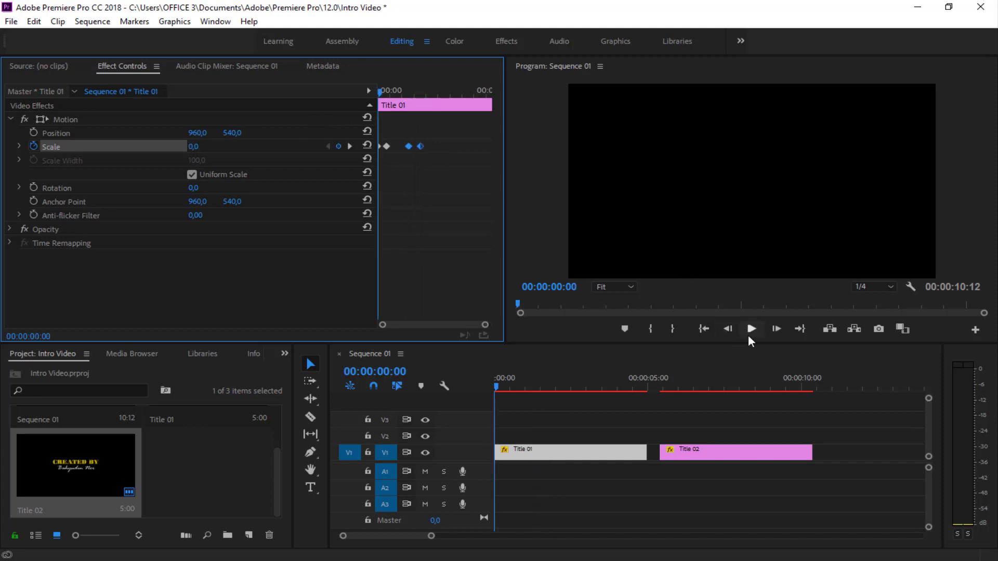
click(751, 330)
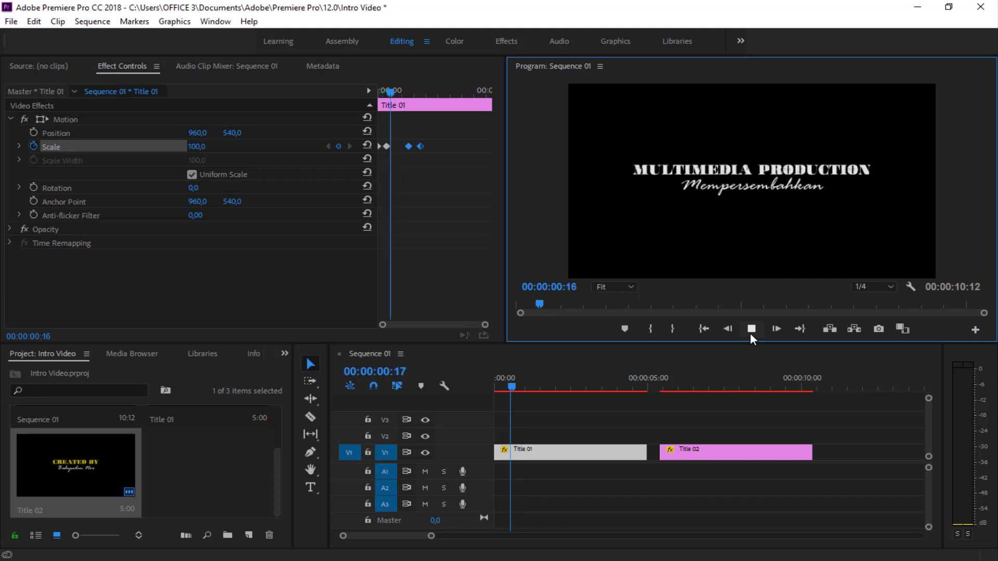
click(750, 333)
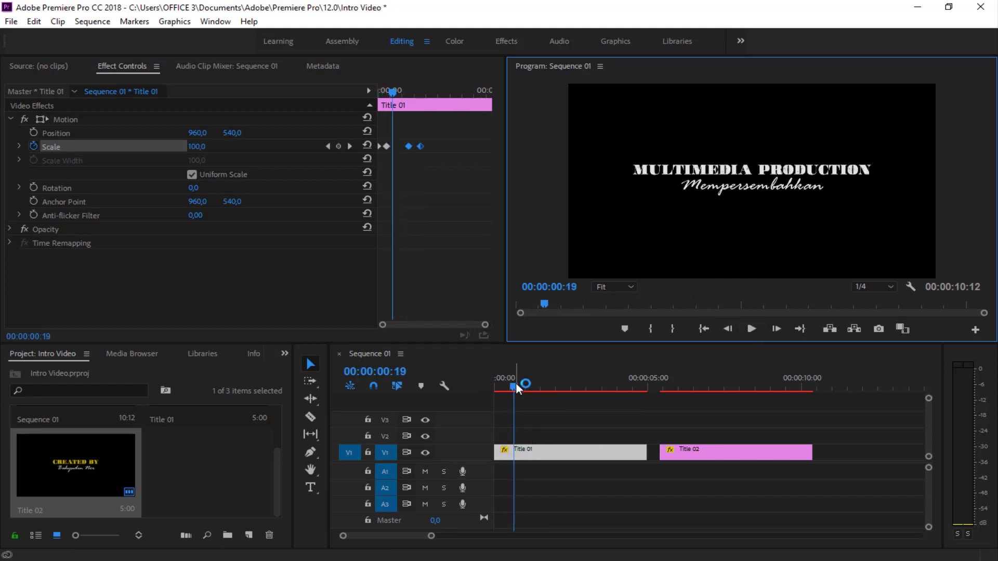
drag(513, 384, 552, 392)
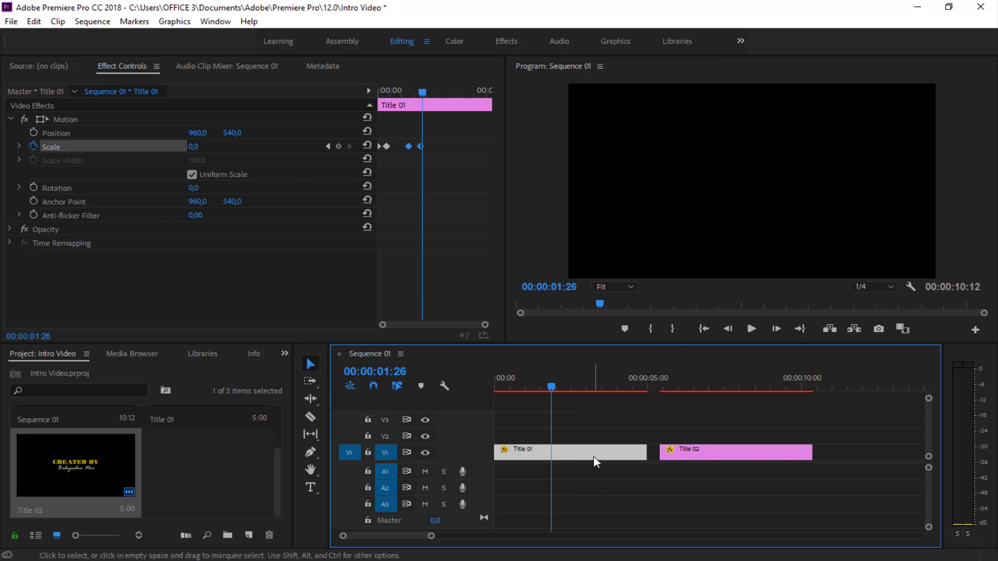
Split Title 01 at the 00:00:01:26 playhead with the Razor tool
click(625, 486)
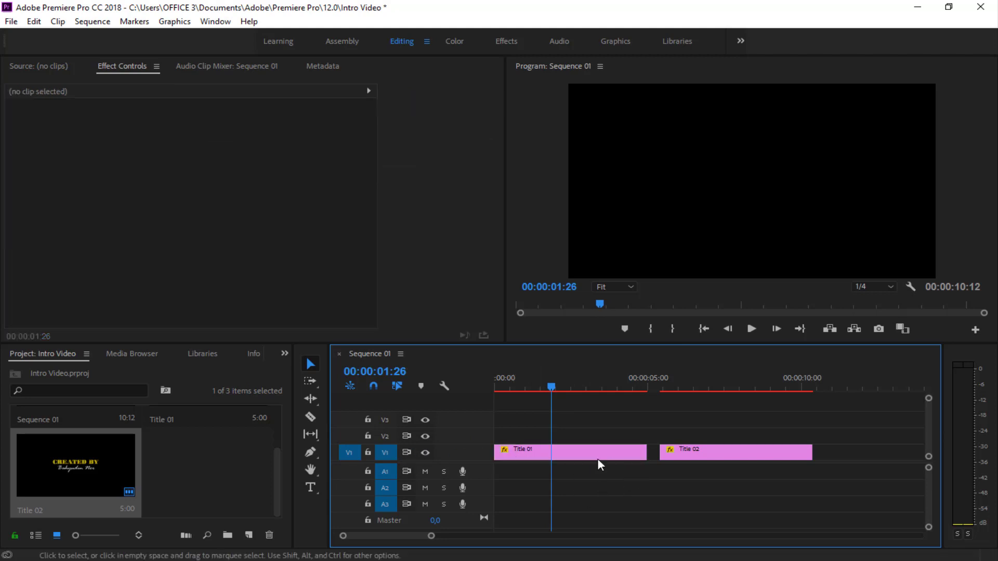
click(596, 456)
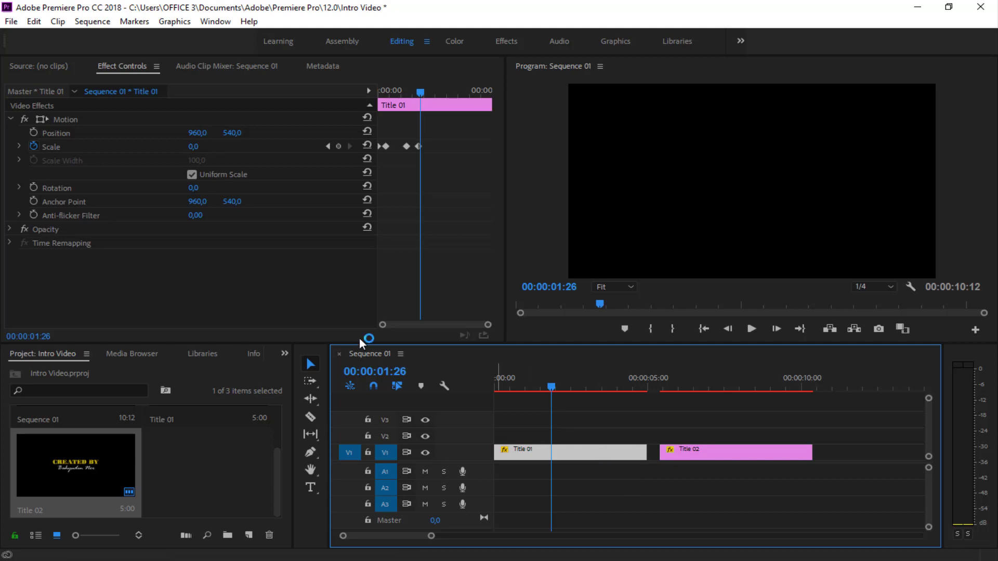
click(311, 416)
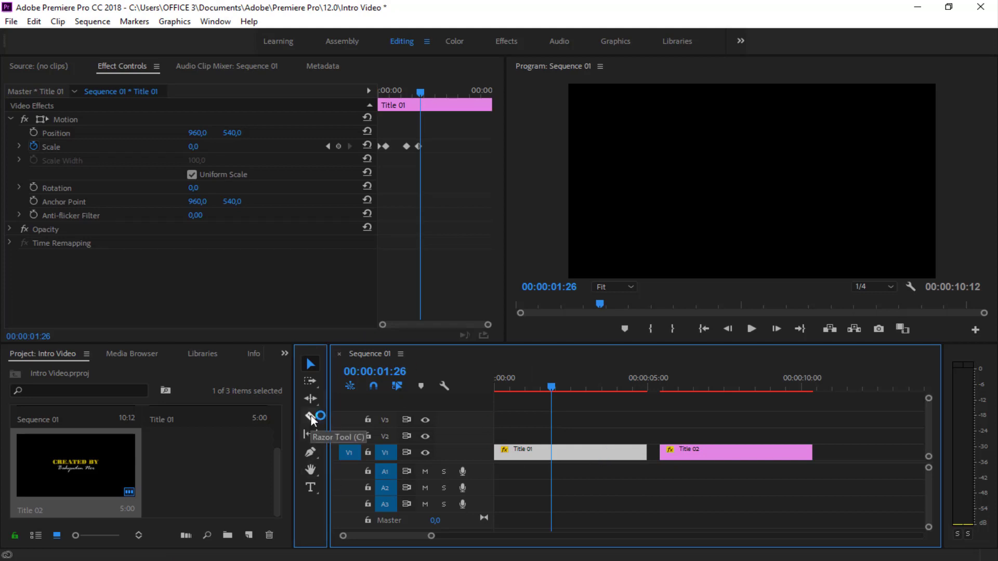
click(552, 453)
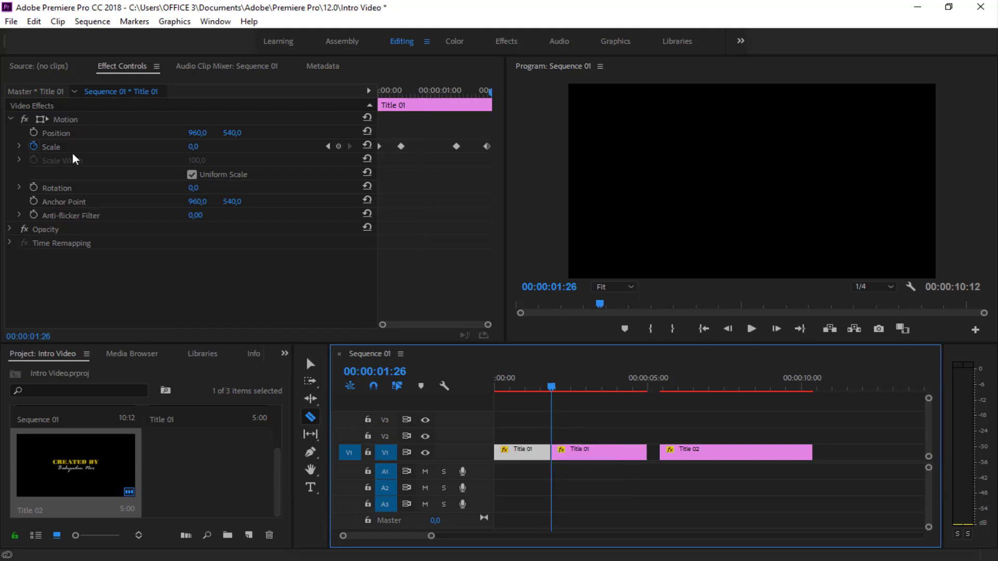
Delete the part of Title 01 after the cut and start moving Title 02 left
click(312, 363)
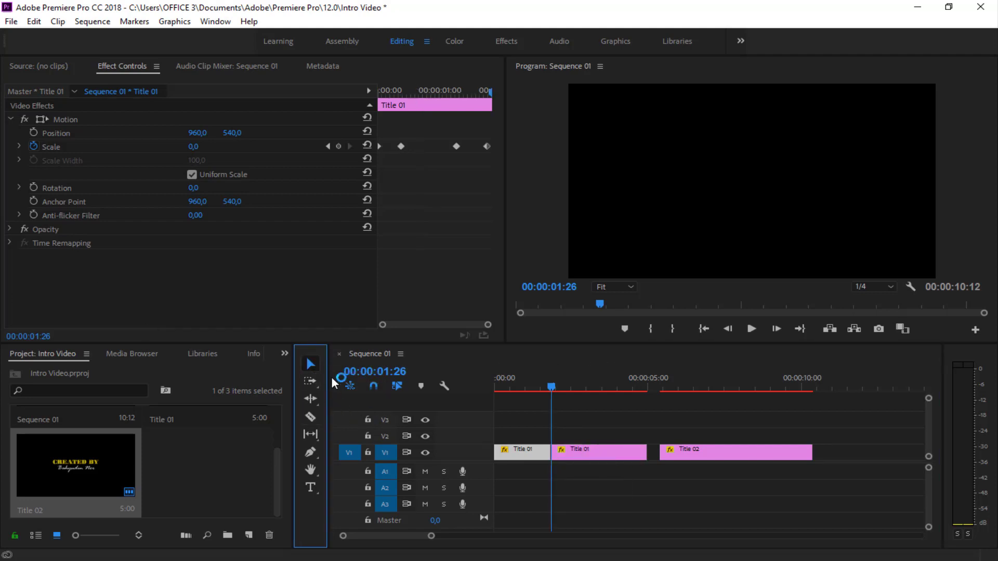
click(602, 456)
key(Delete)
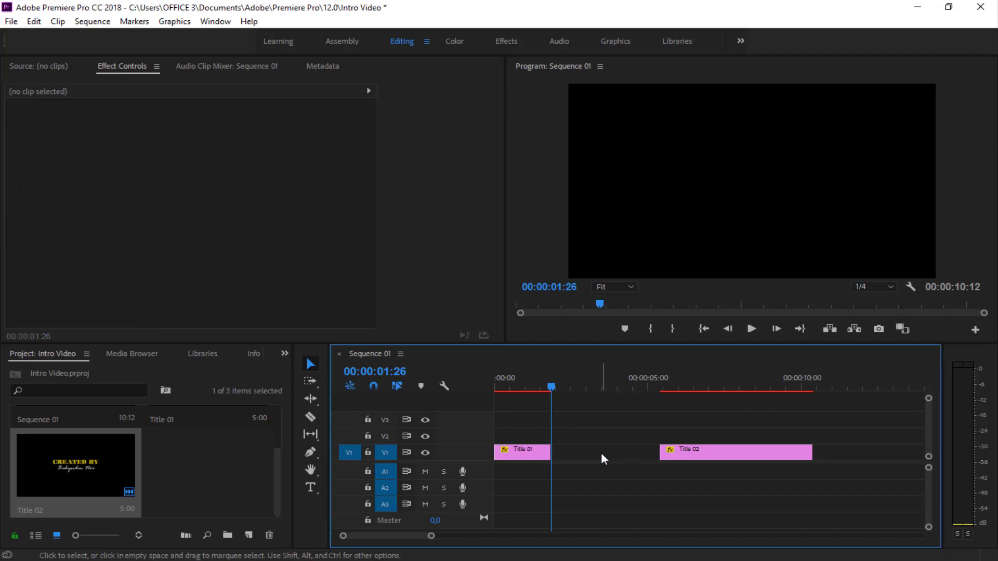
drag(687, 455, 583, 454)
Butt Title 02 against Title 01 and trim its end so the sequence ends at 00:00:03:18
drag(551, 386, 542, 385)
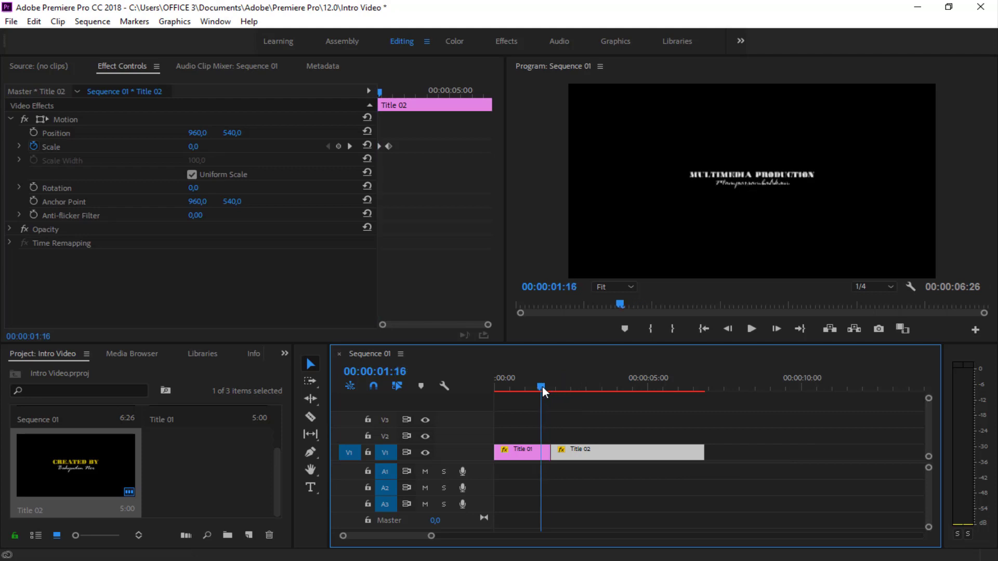
click(750, 329)
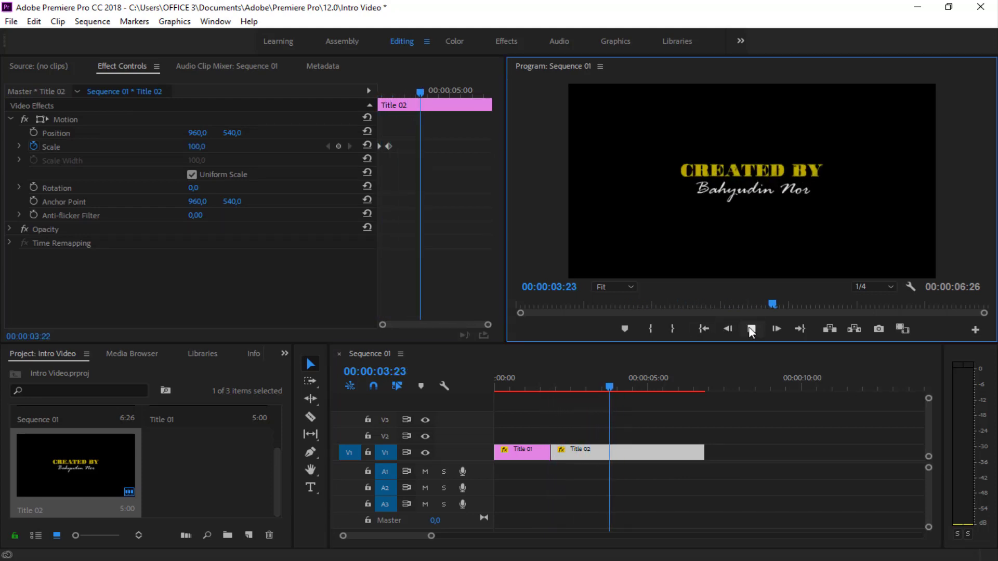
click(751, 329)
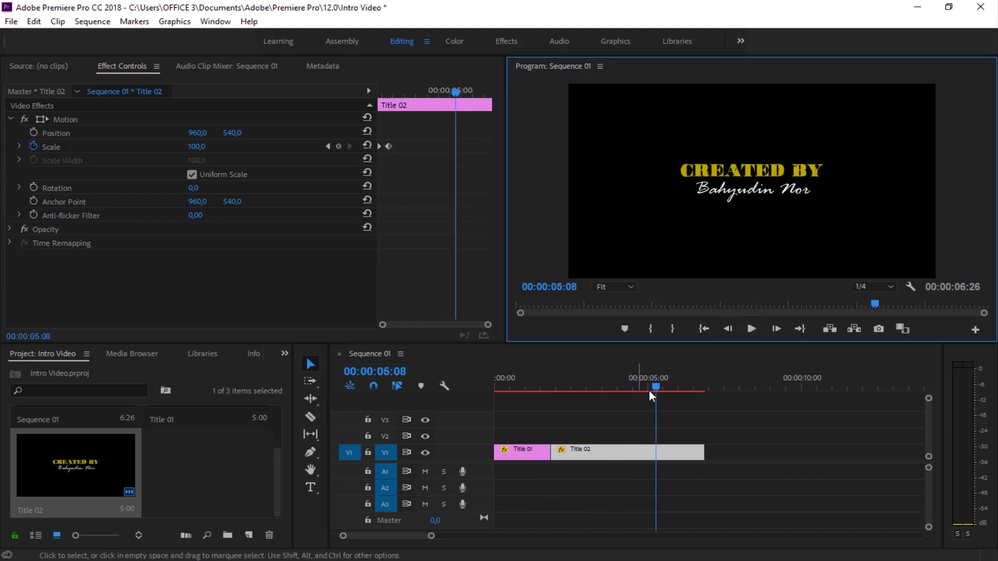
drag(658, 386, 605, 389)
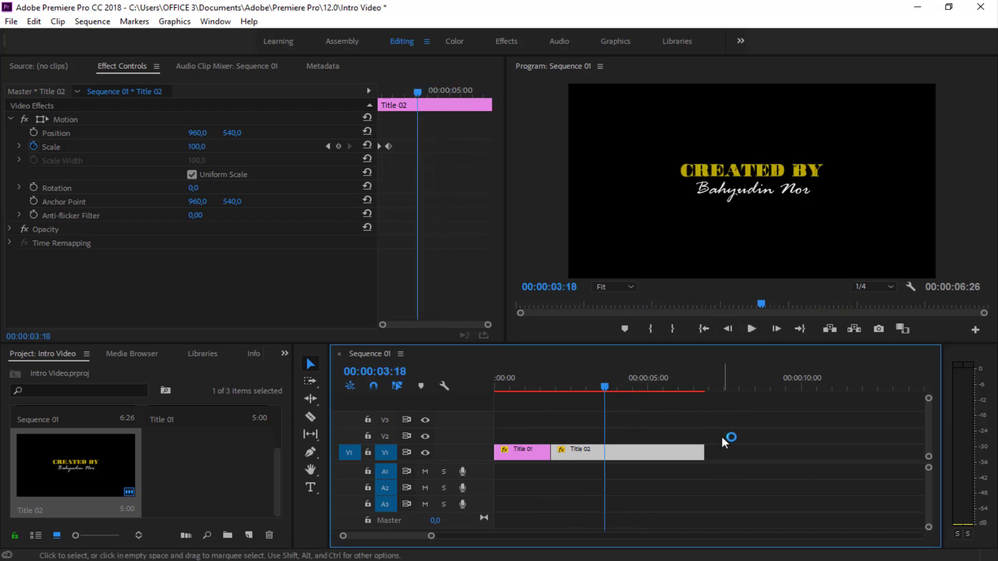
mouse_move(701, 454)
mouse_down()
mouse_move(694, 440)
mouse_move(601, 452)
mouse_up()
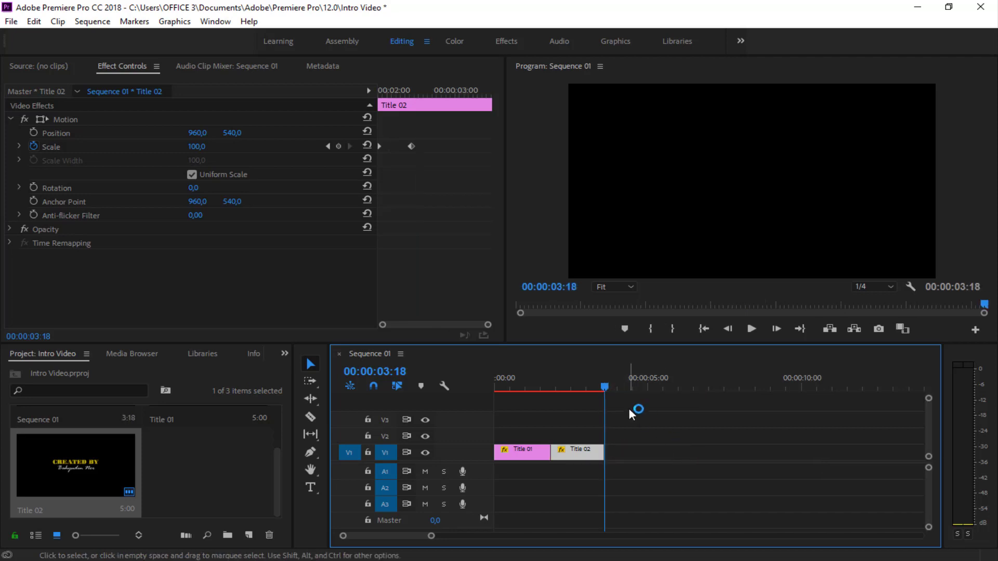
Extend Title 02's end to 00:00:03:22 and play the intro from the start
click(597, 387)
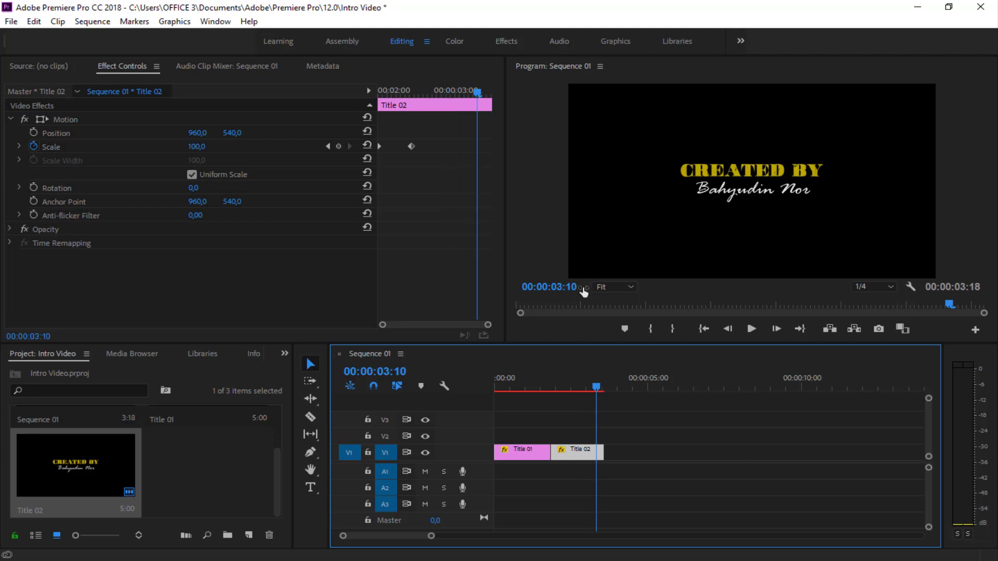
click(572, 303)
drag(498, 387, 608, 385)
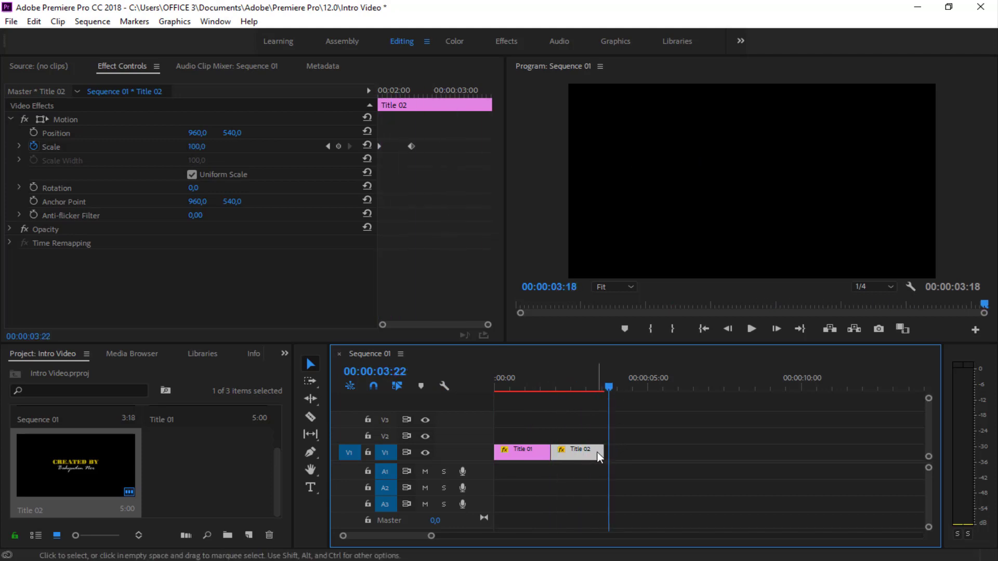
drag(603, 452, 608, 451)
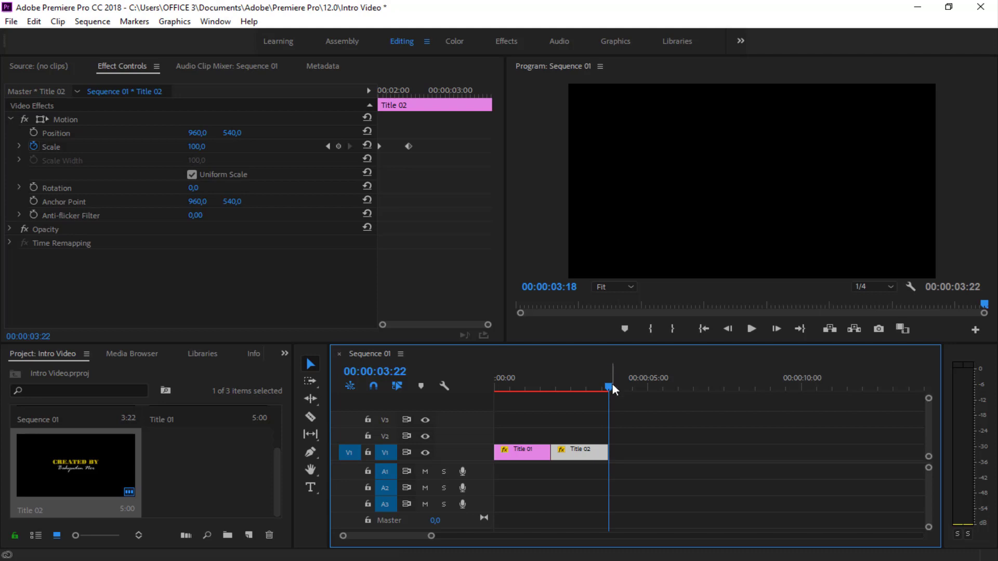
drag(612, 385, 466, 400)
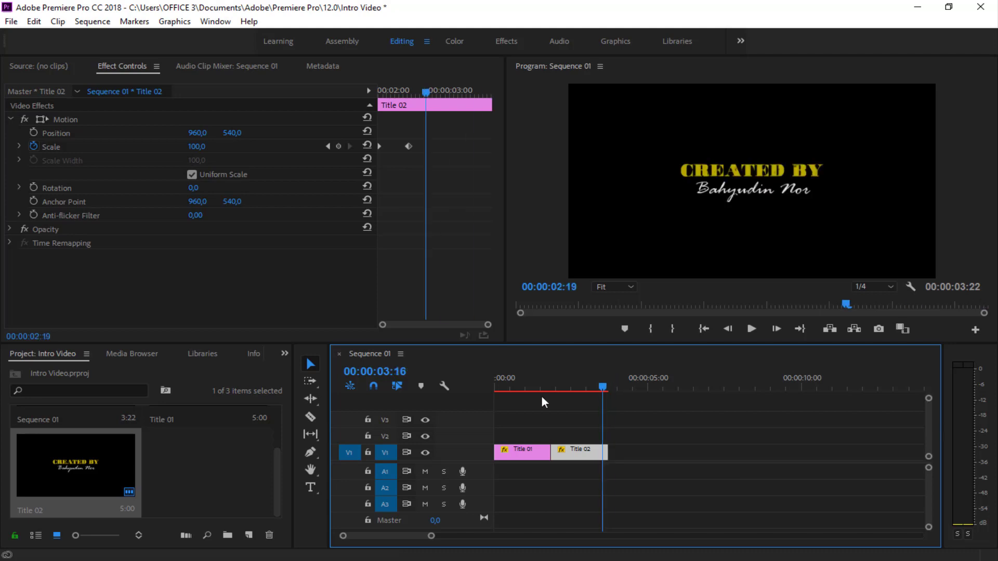
click(752, 329)
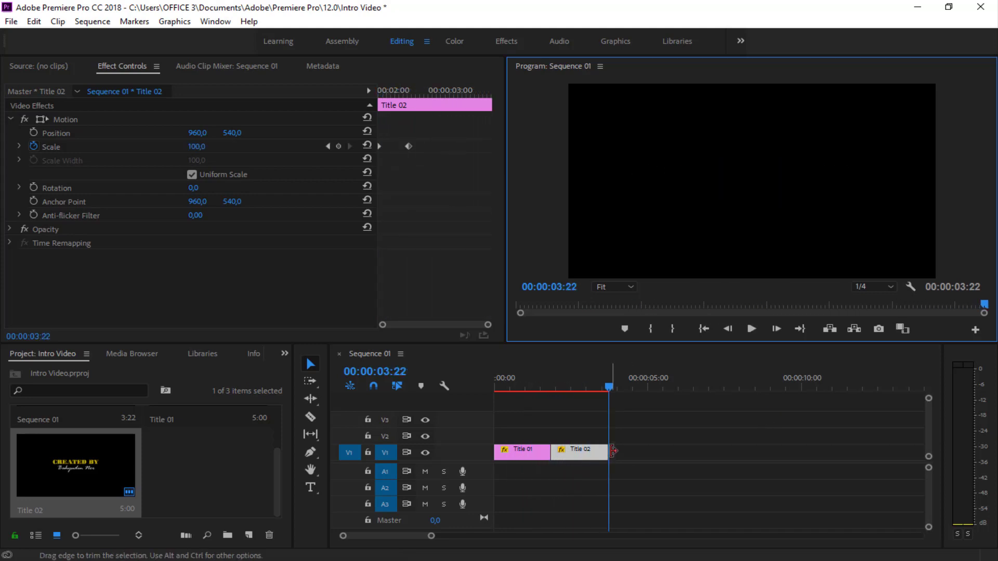
Extend Title 02 so the sequence ends at 00:00:03:28, then replay from the start
mouse_move(607, 451)
mouse_down()
mouse_move(634, 451)
mouse_move(613, 451)
mouse_up()
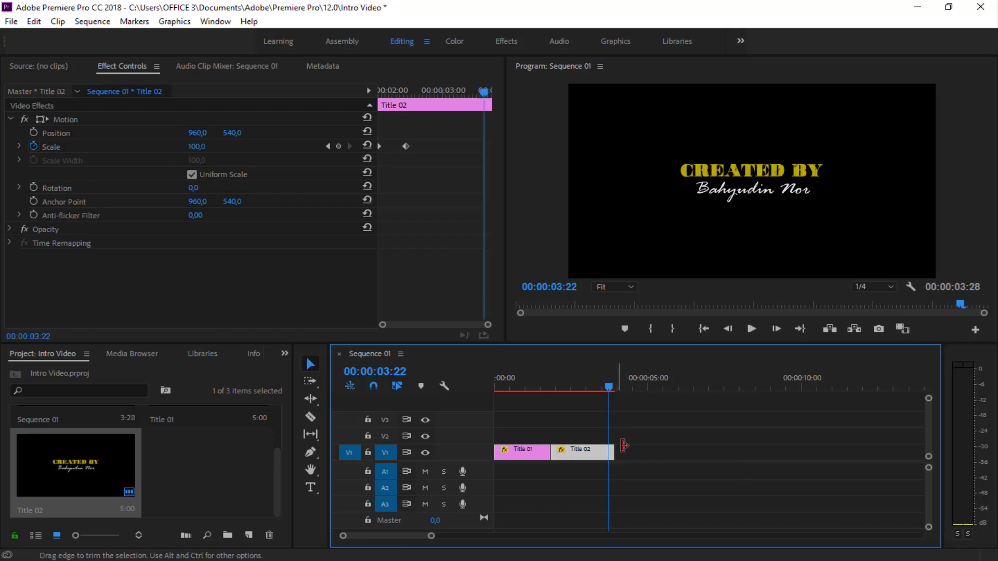
drag(605, 385, 615, 395)
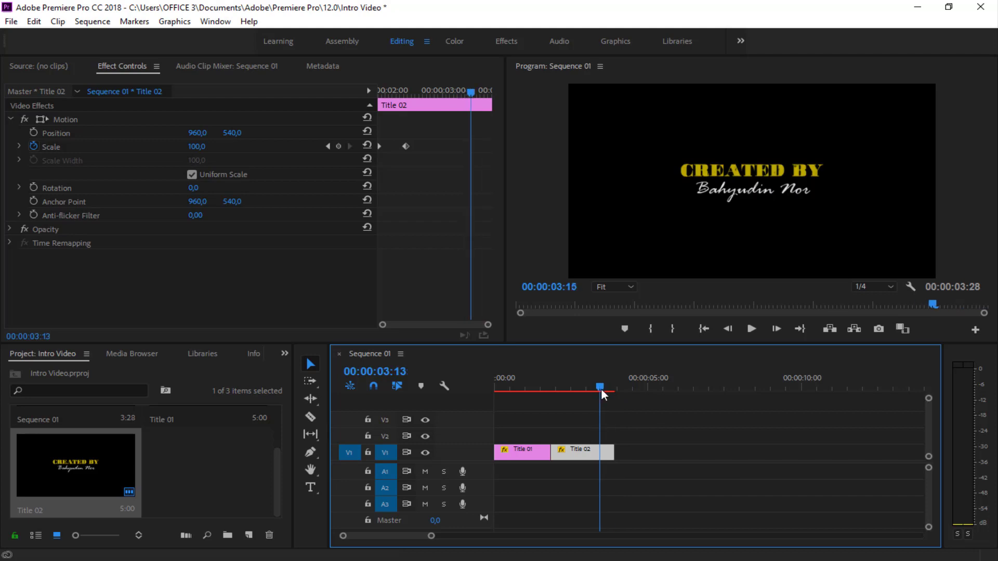
key(Home)
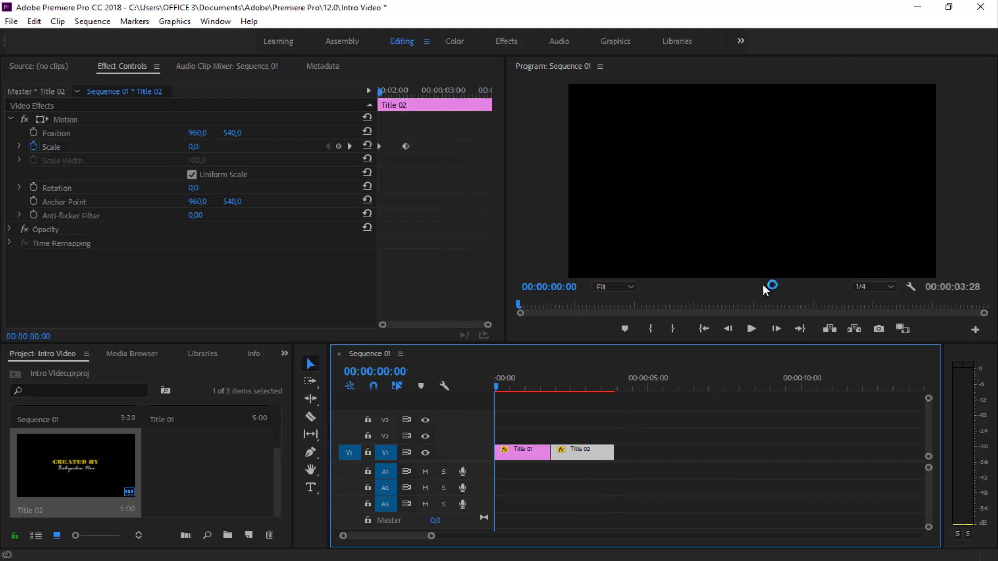
click(753, 330)
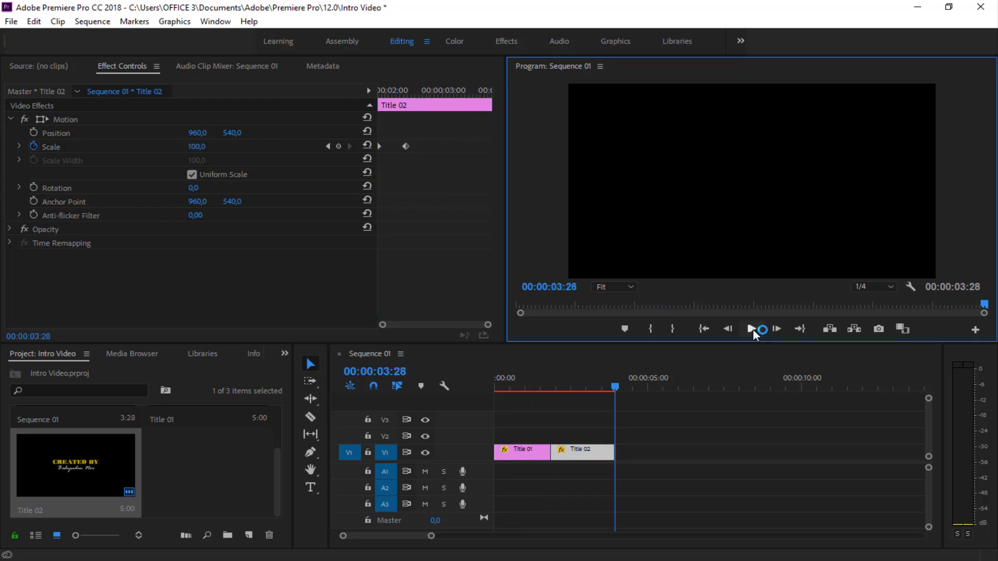
click(598, 388)
mouse_move(600, 389)
mouse_down()
mouse_move(514, 416)
mouse_move(541, 406)
mouse_up()
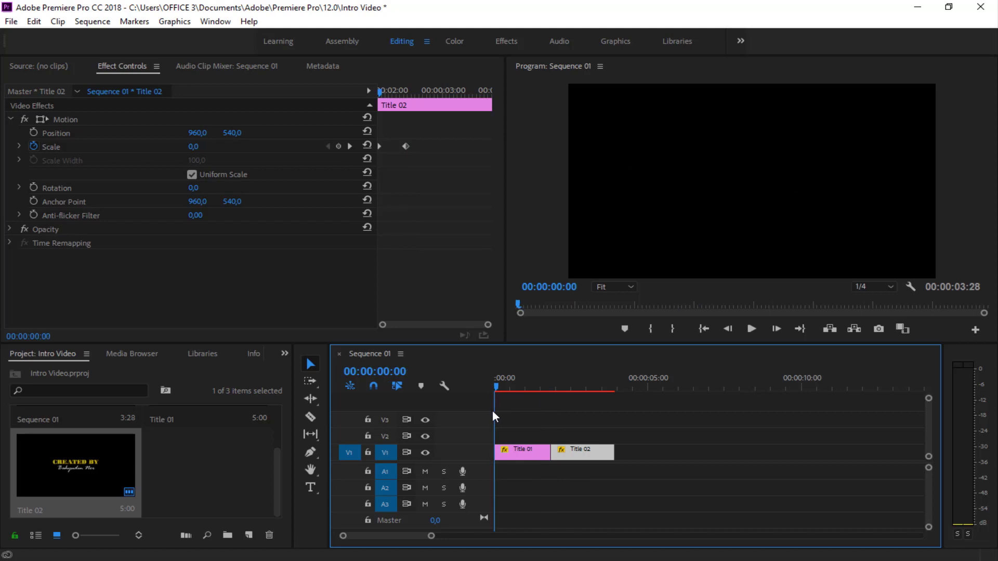
drag(541, 409, 517, 406)
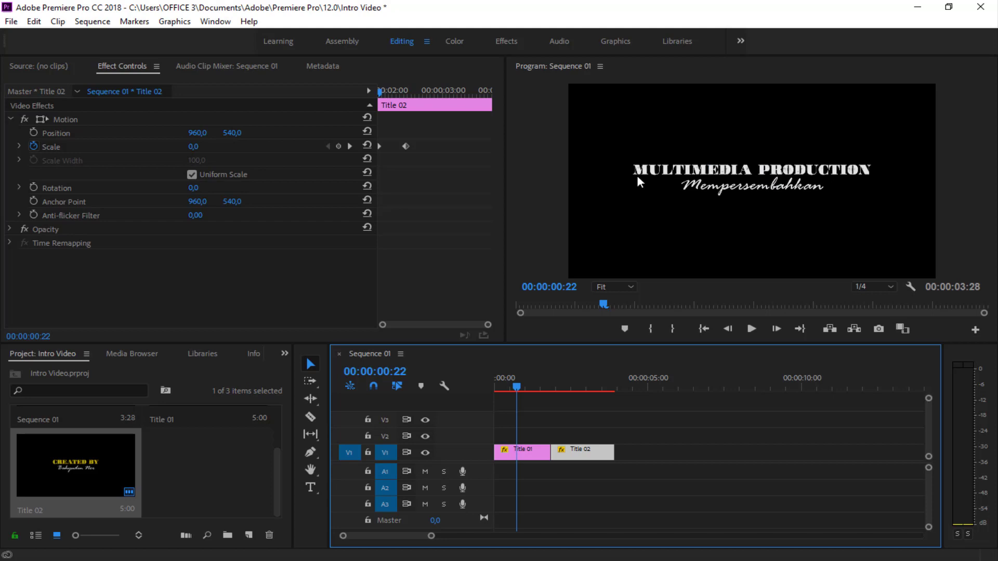
mouse_move(513, 387)
mouse_down()
mouse_move(578, 388)
mouse_move(480, 420)
mouse_up()
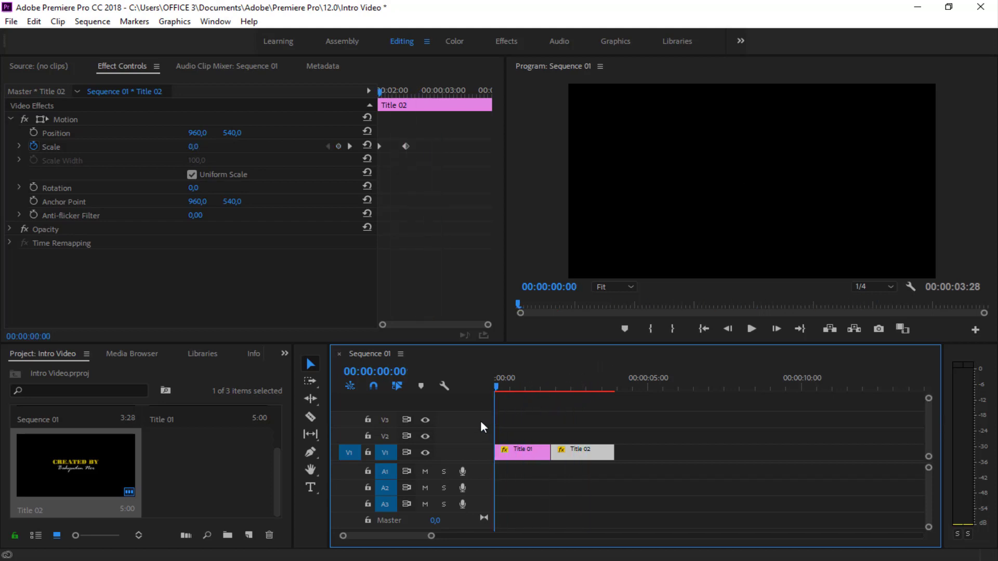